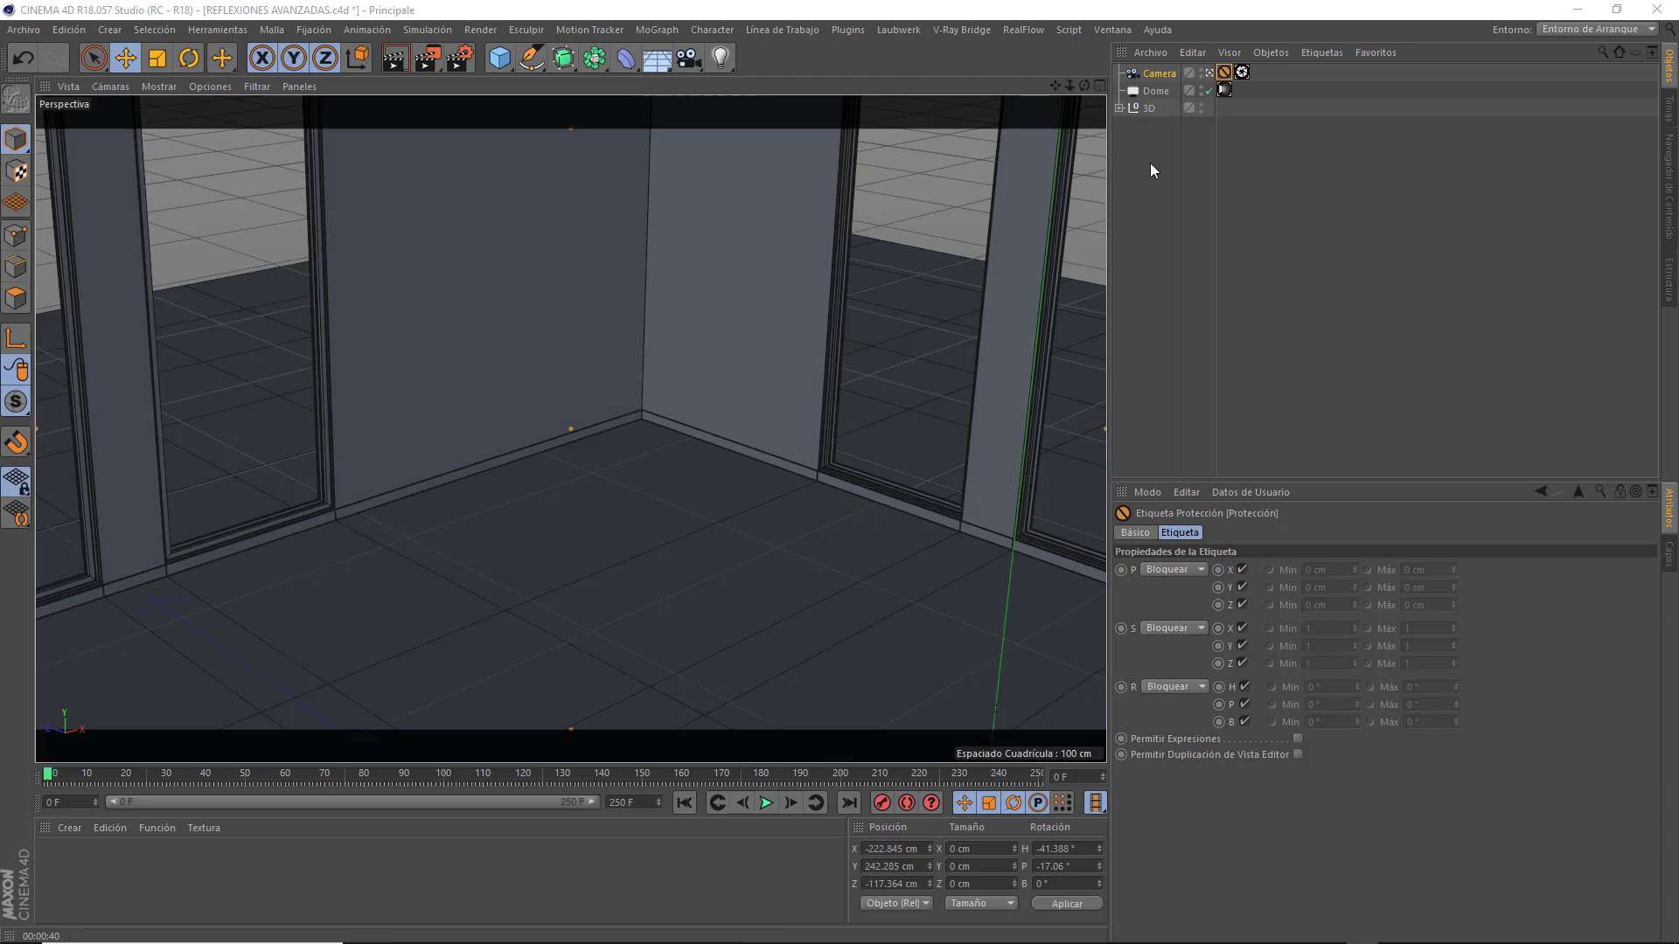
Step: Survey the building from outside, then start live V-Ray IPR rendering in the camera view
click(1208, 73)
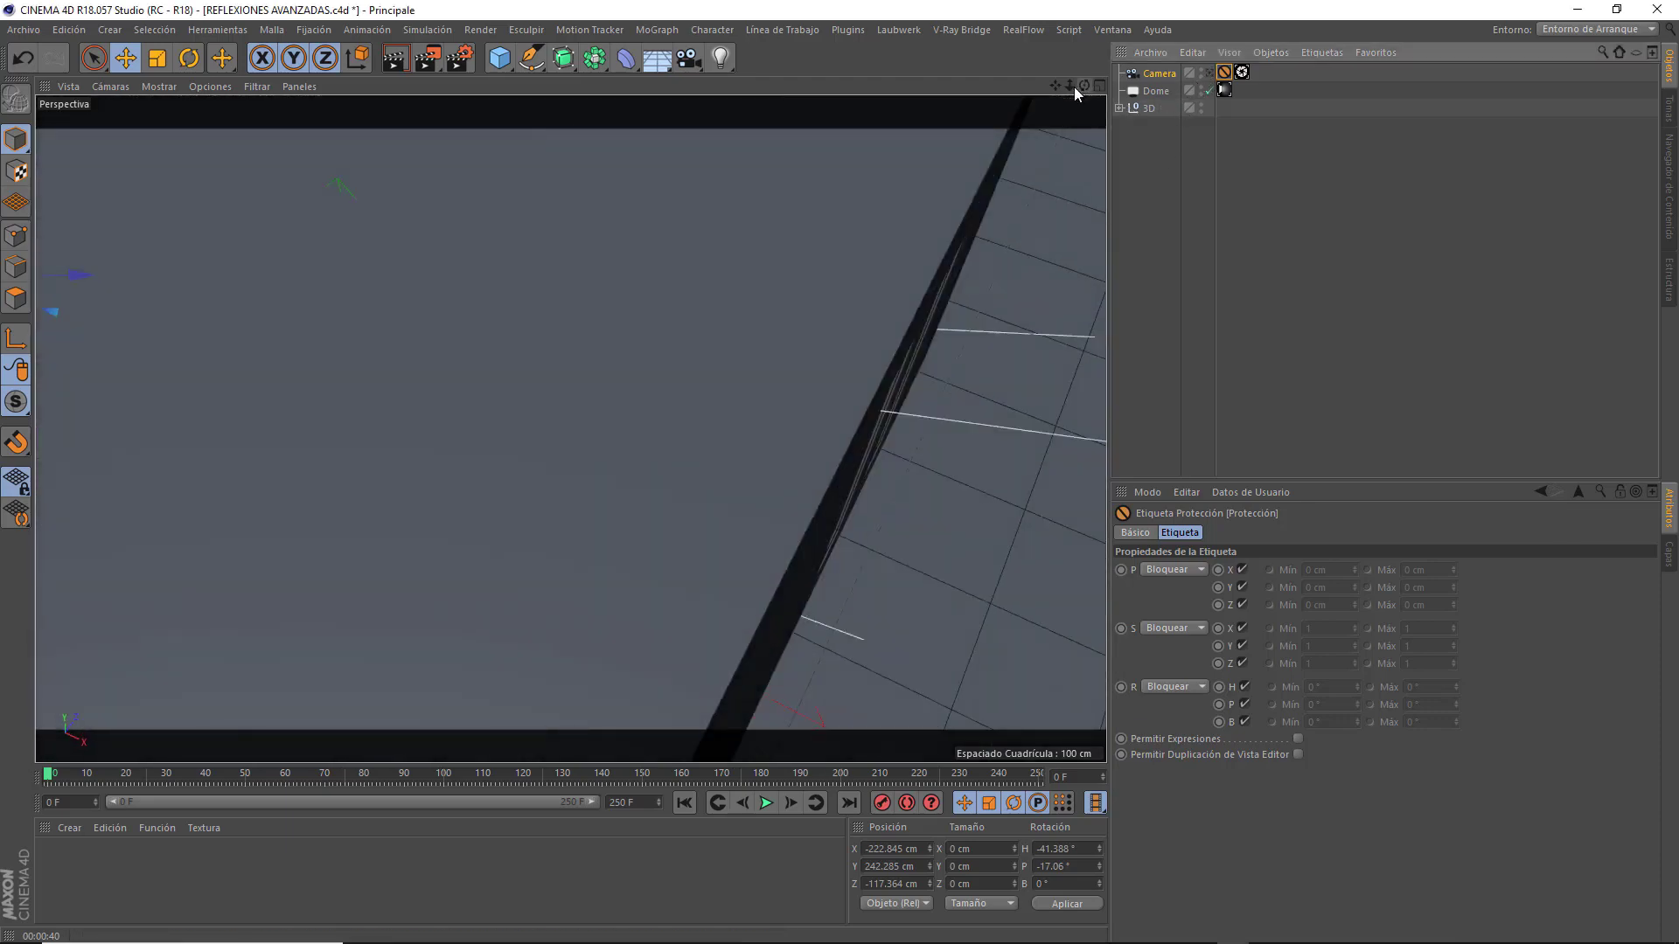
drag(1069, 85, 1084, 114)
drag(571, 430, 365, 411)
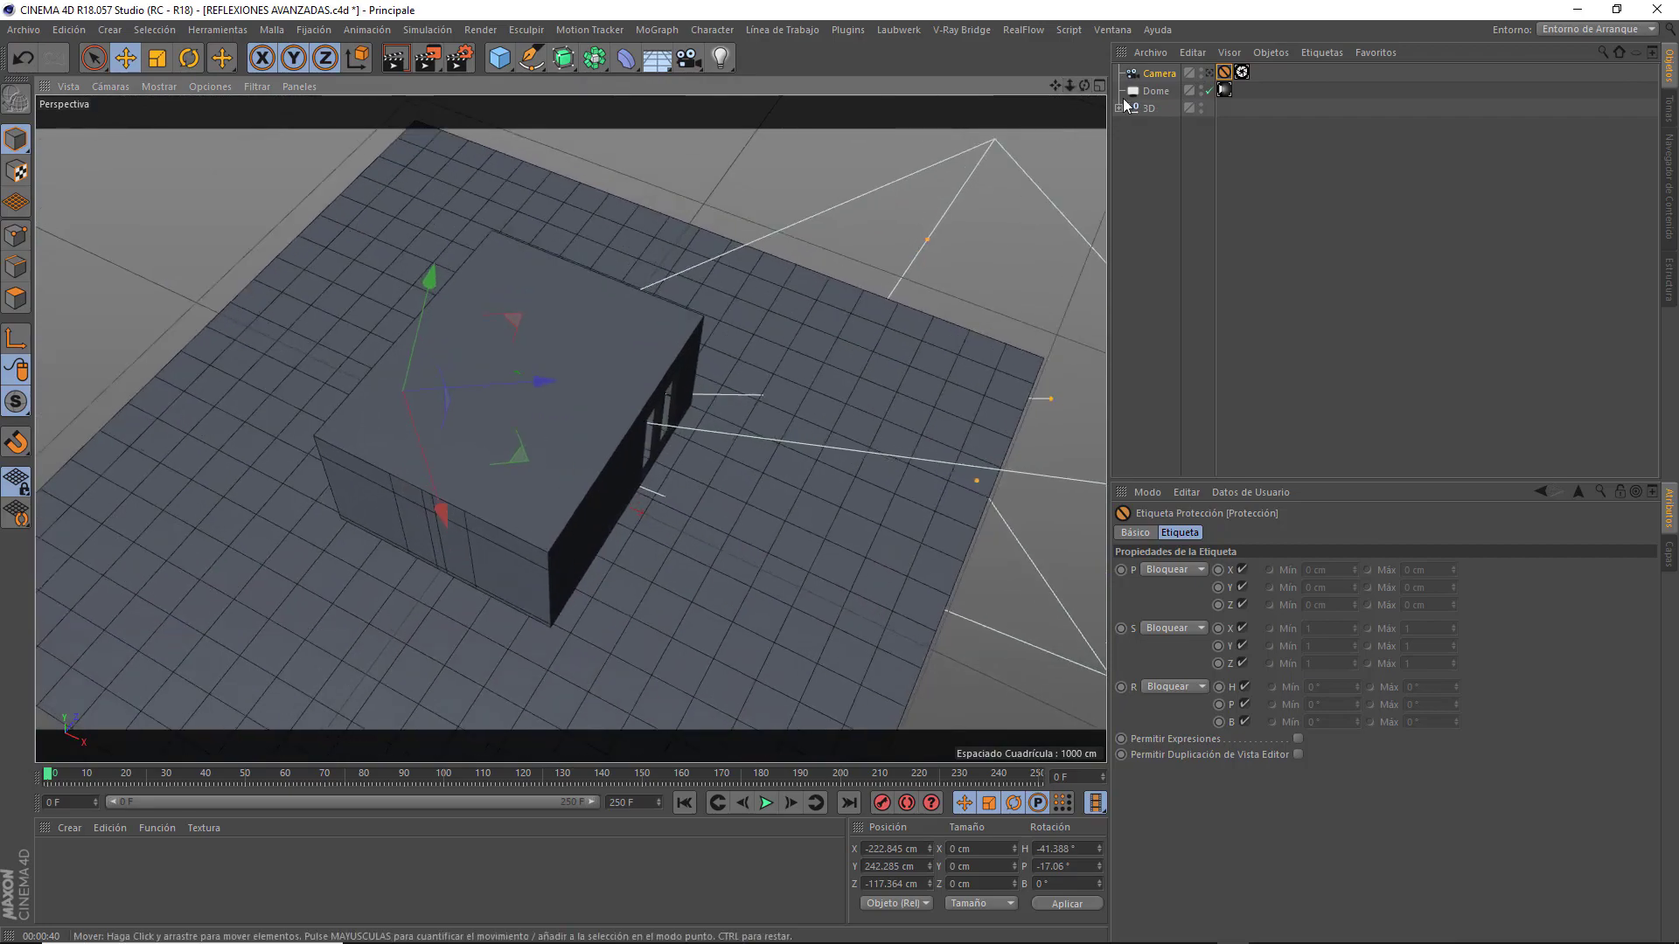
drag(1084, 82, 1089, 27)
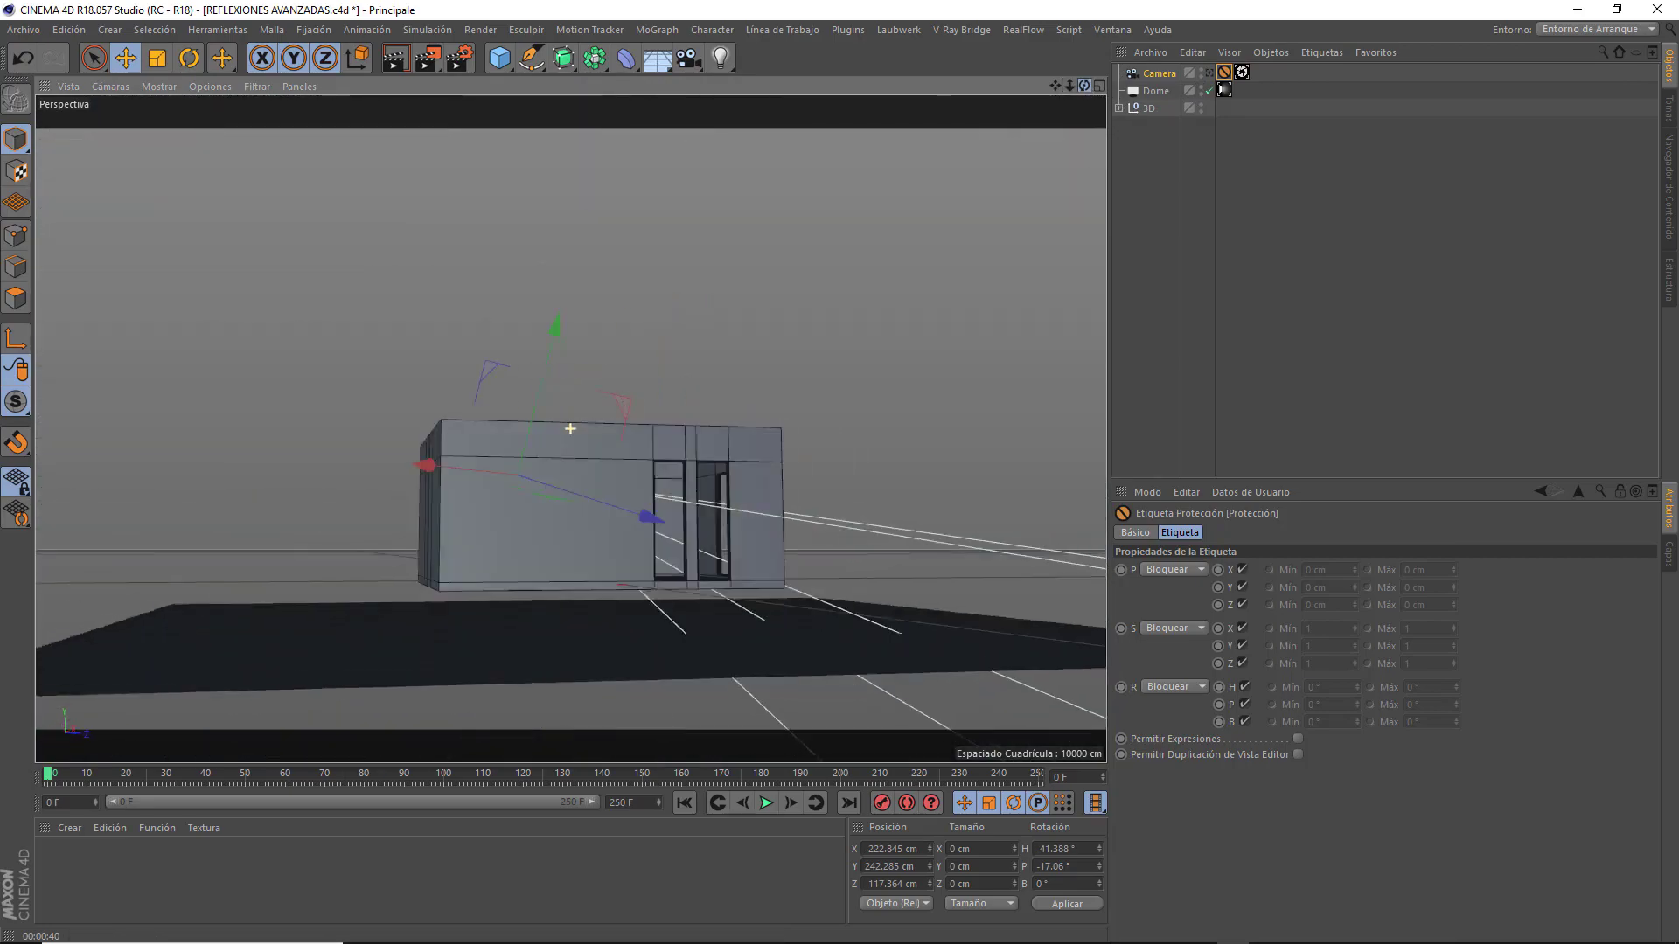
drag(570, 429, 1089, 84)
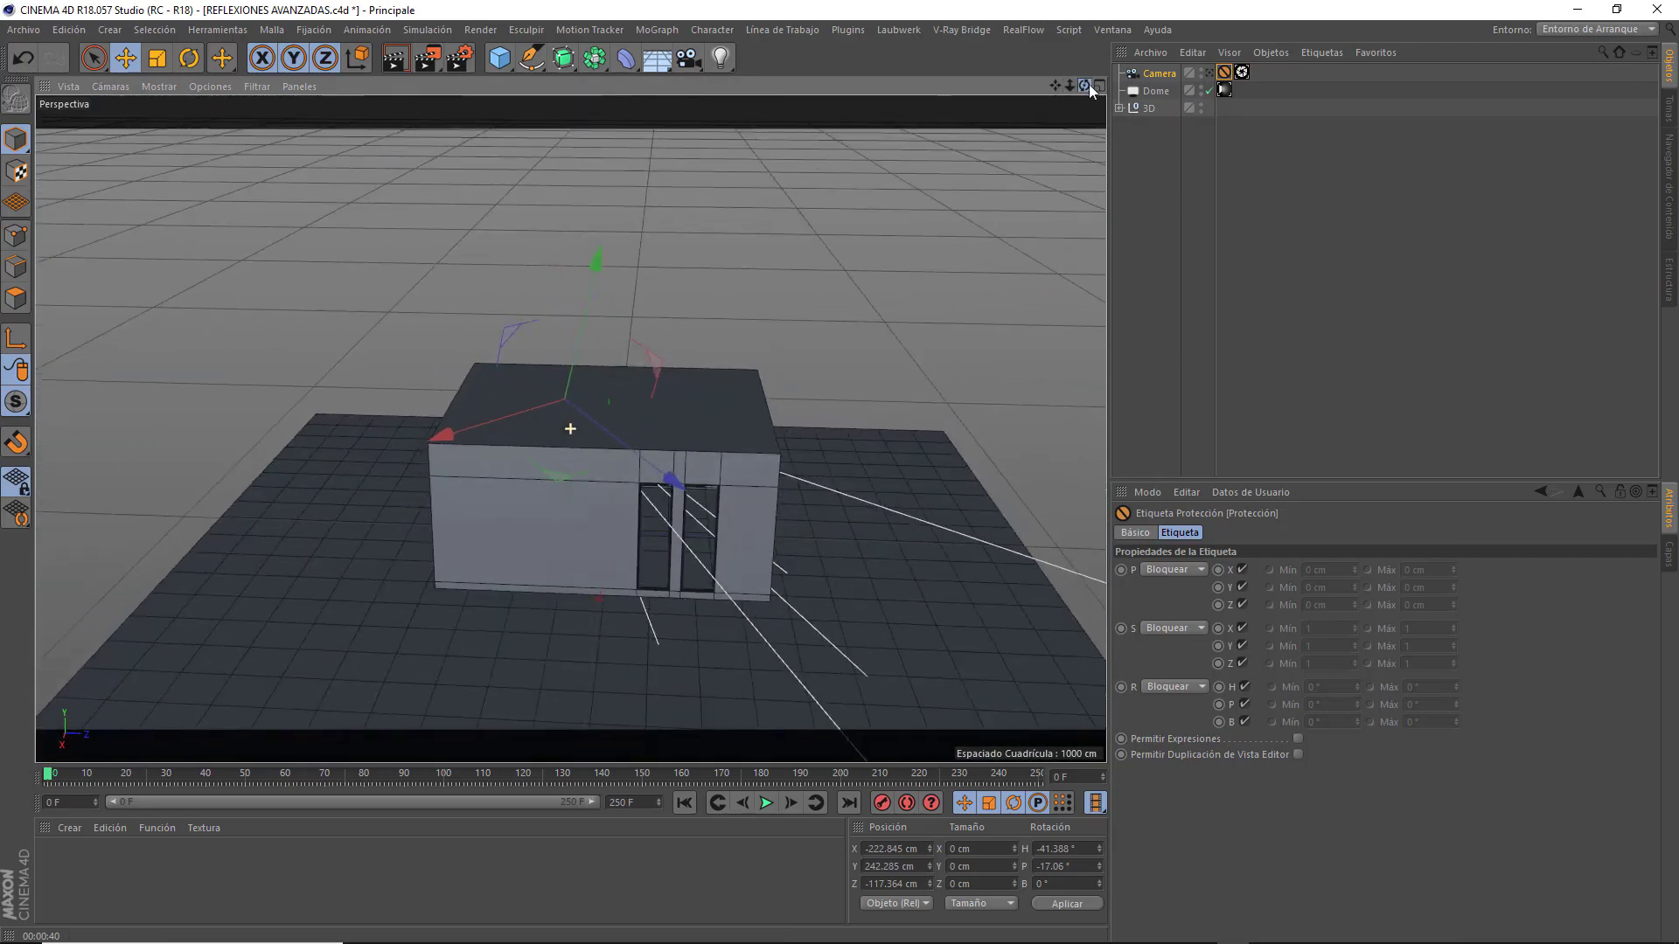
click(1208, 73)
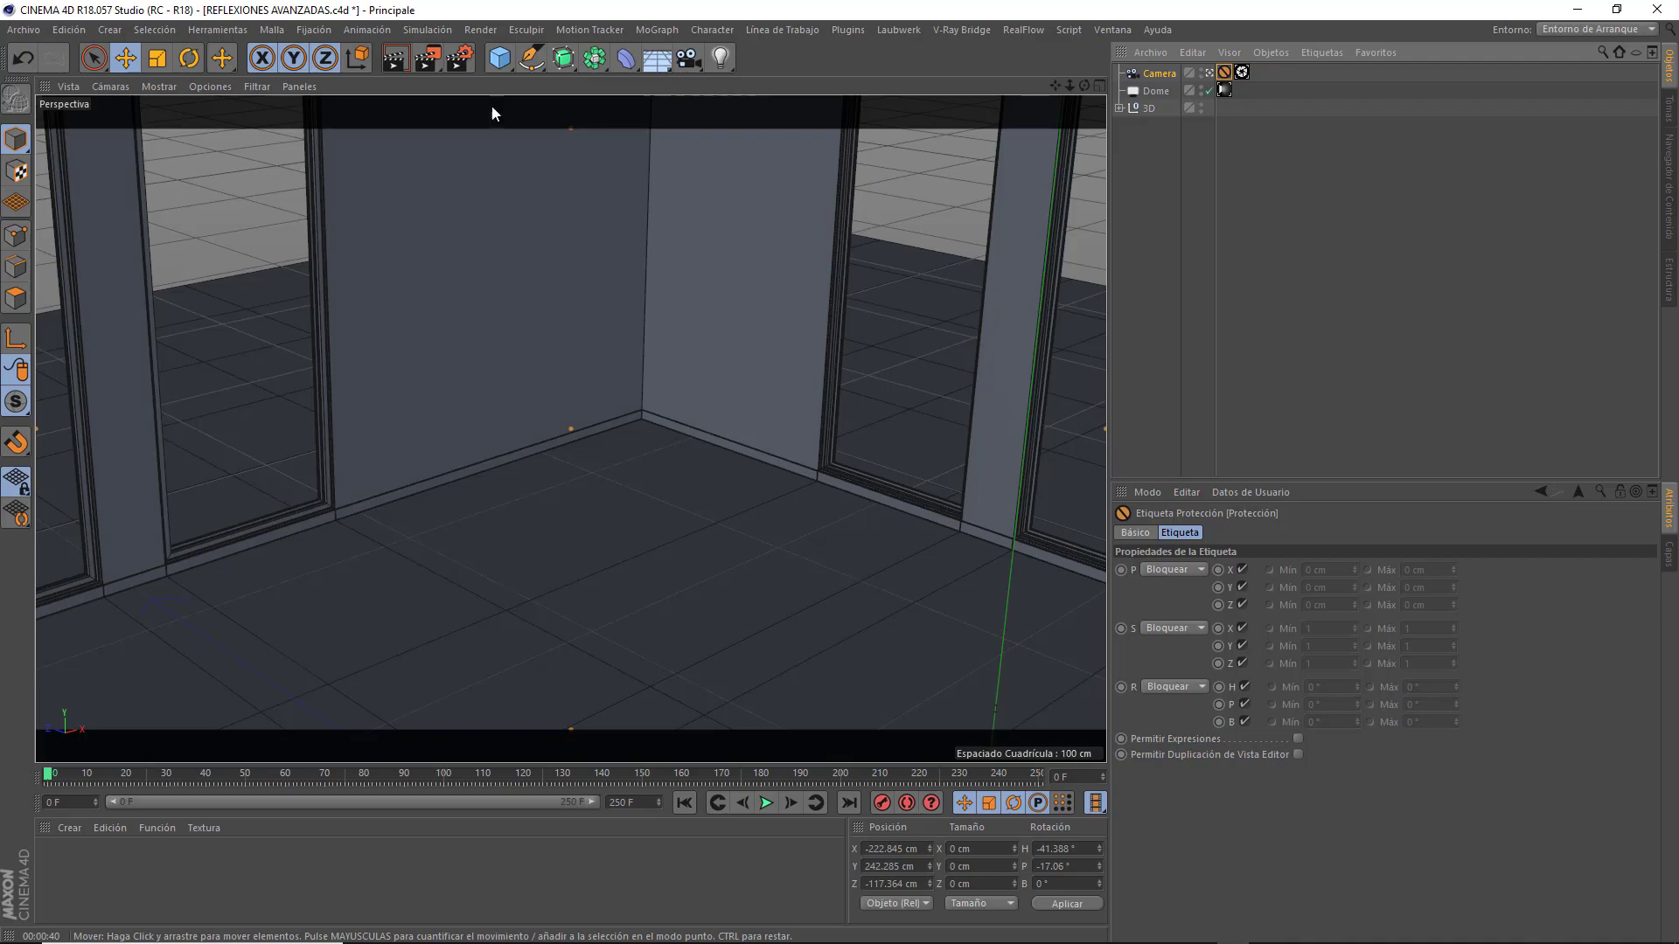
click(394, 60)
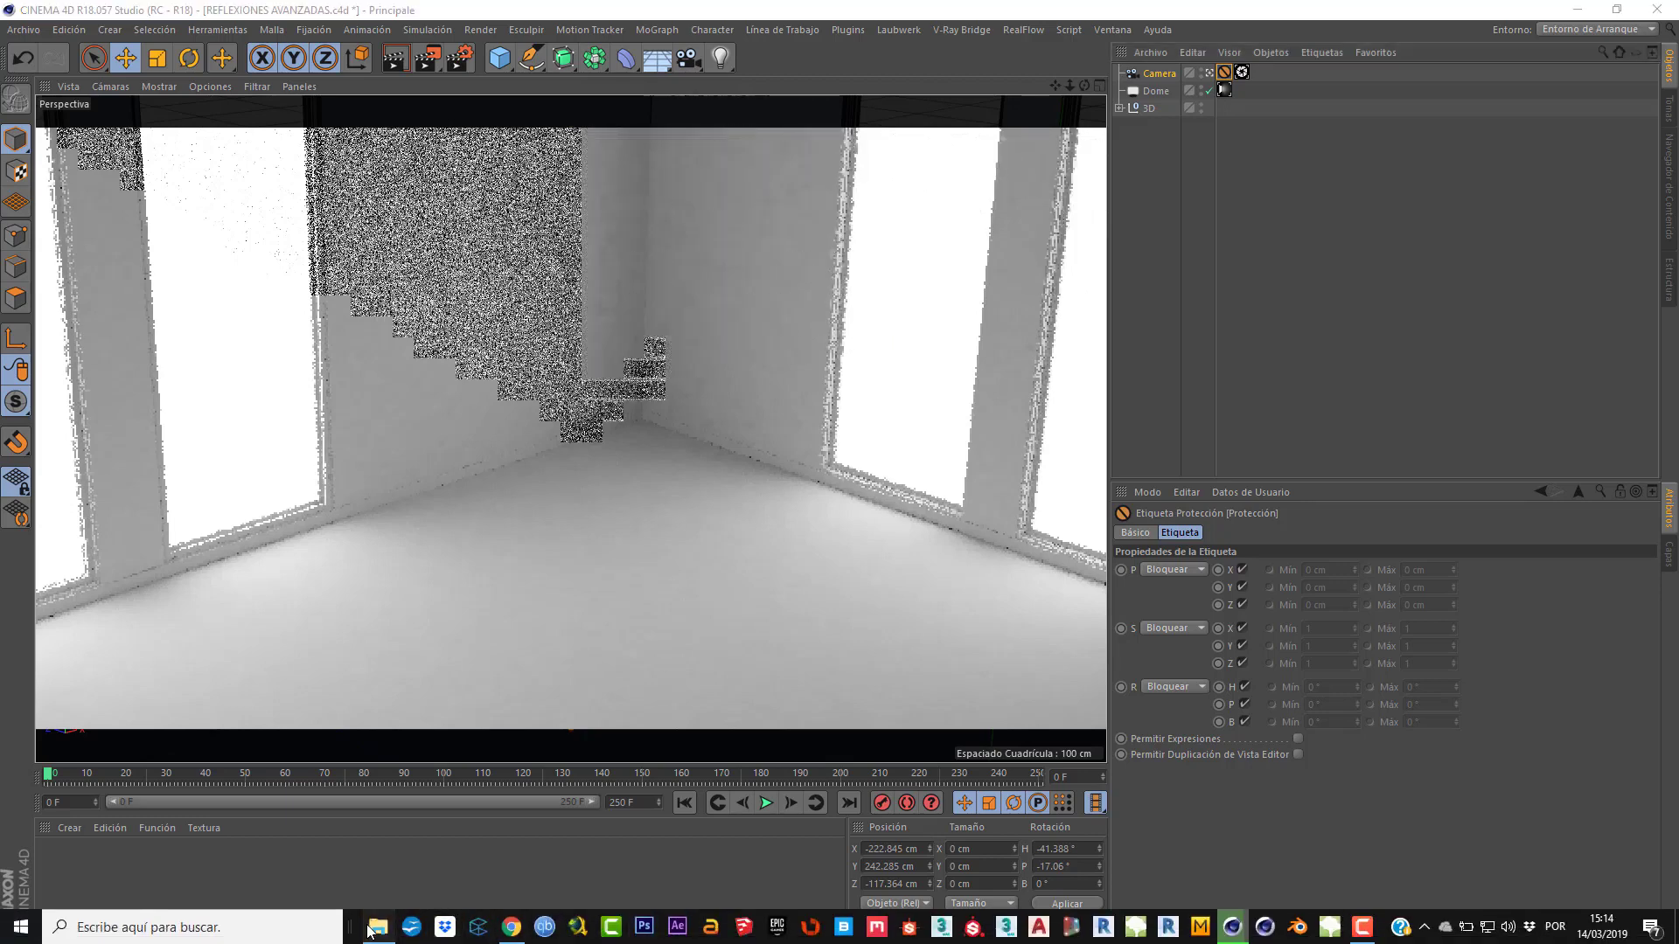
click(376, 927)
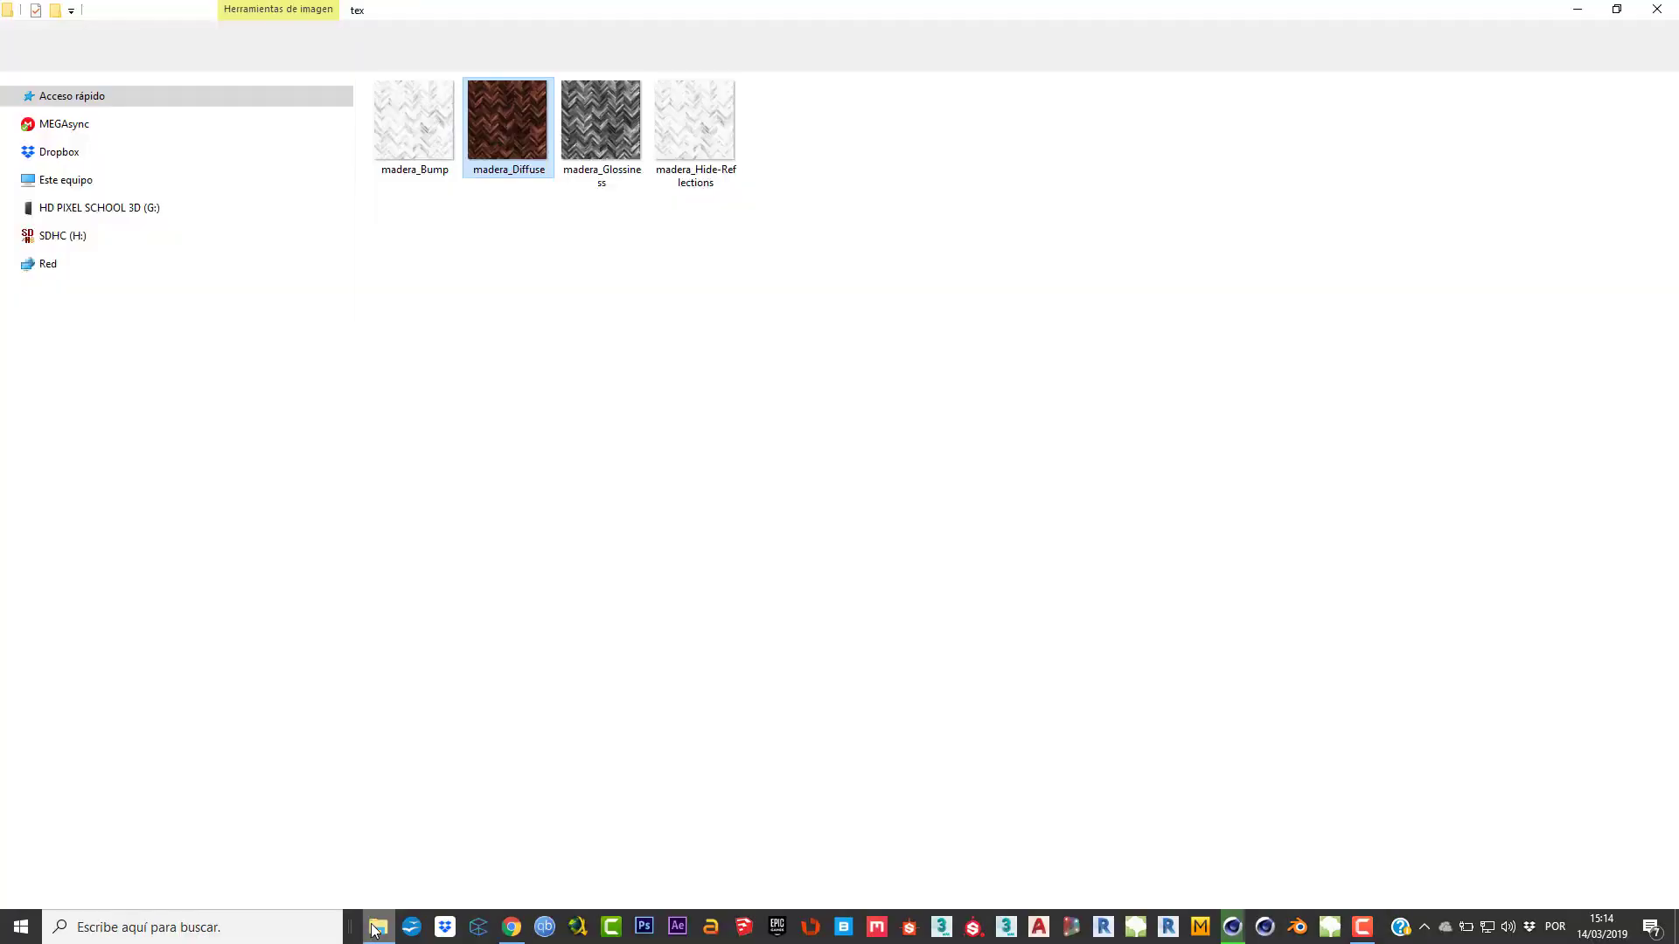
Step: Show the tex folder's madera textures as Iconos muy grandes (extra-large icons)
right_click(556, 215)
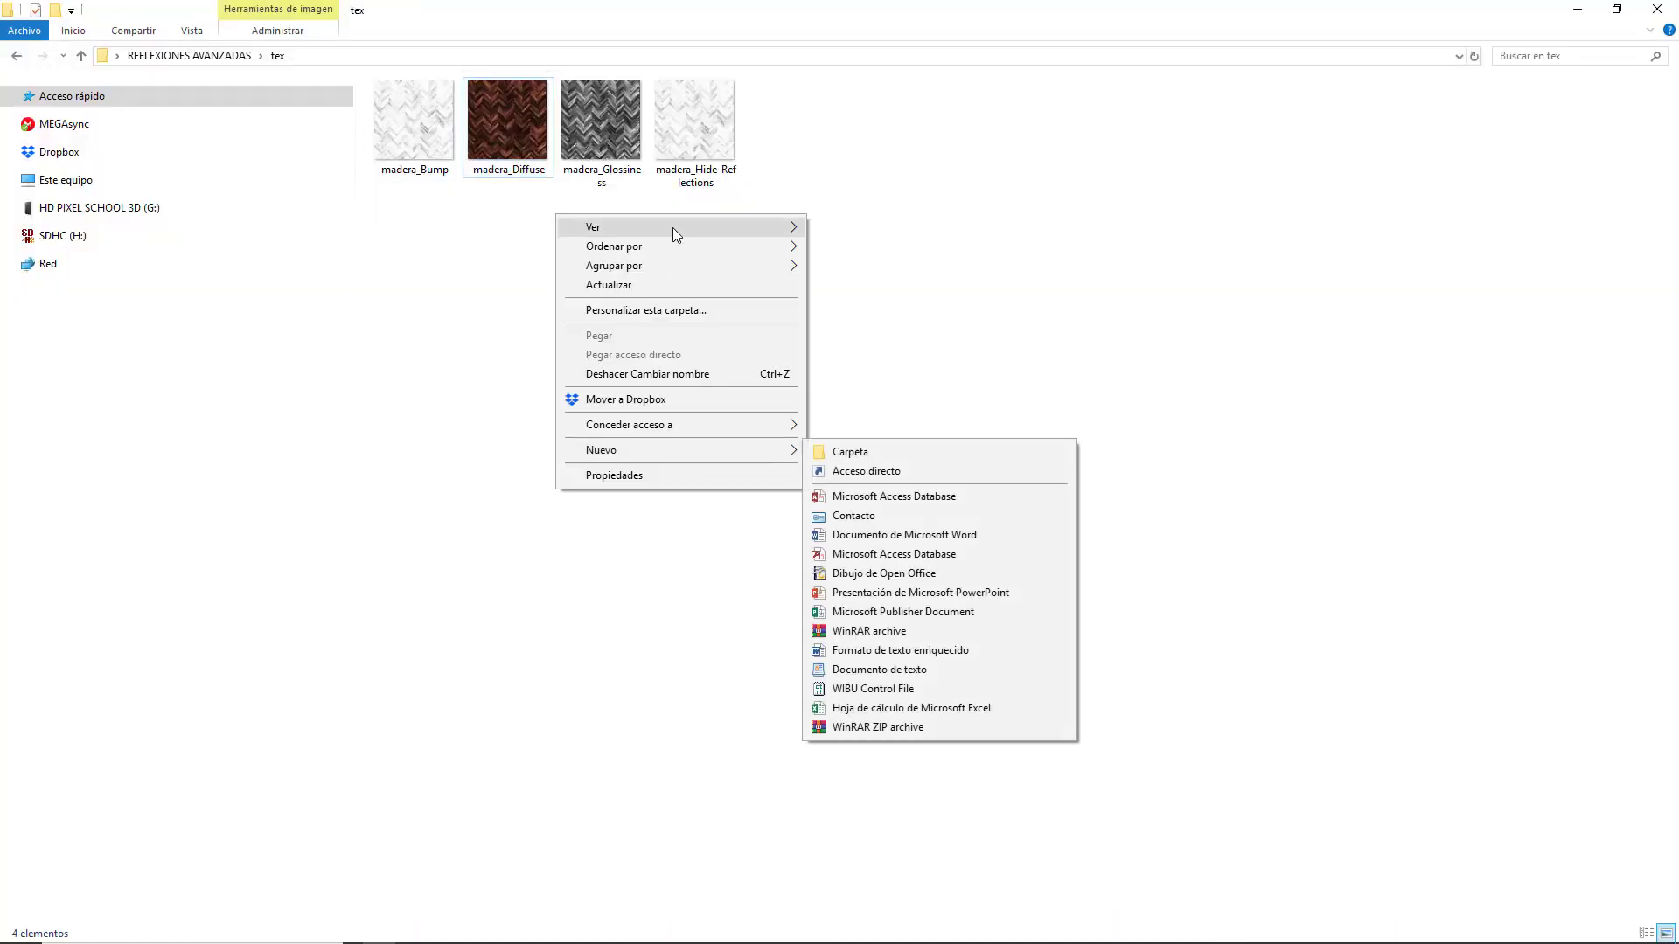
mouse_move(682, 228)
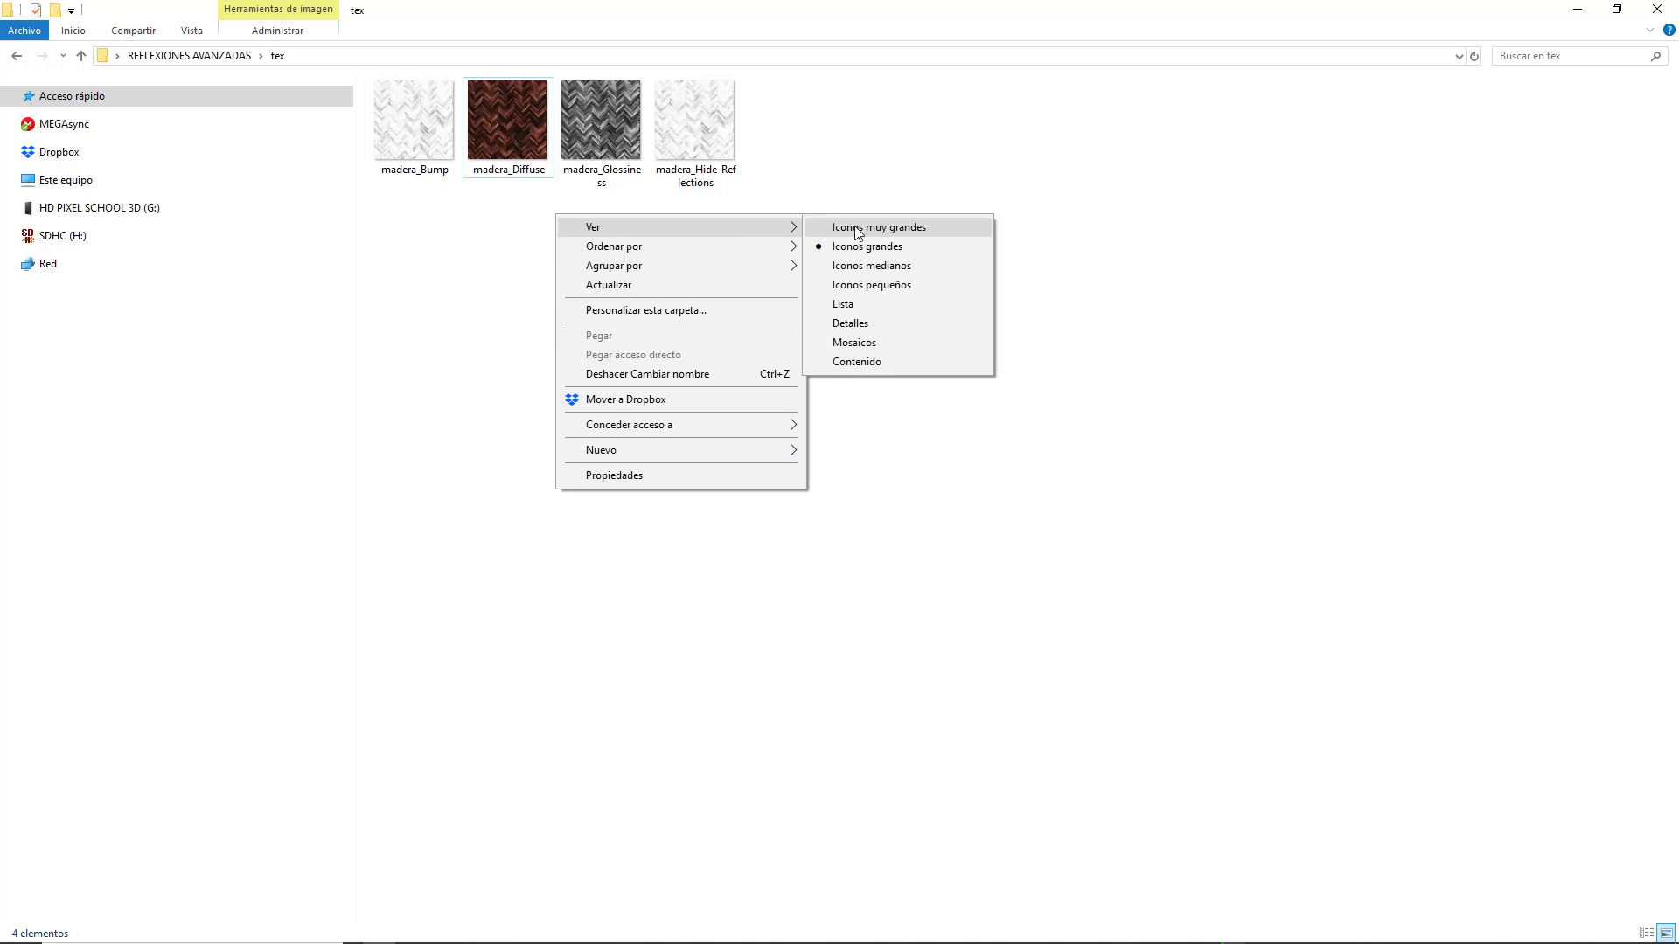
click(854, 228)
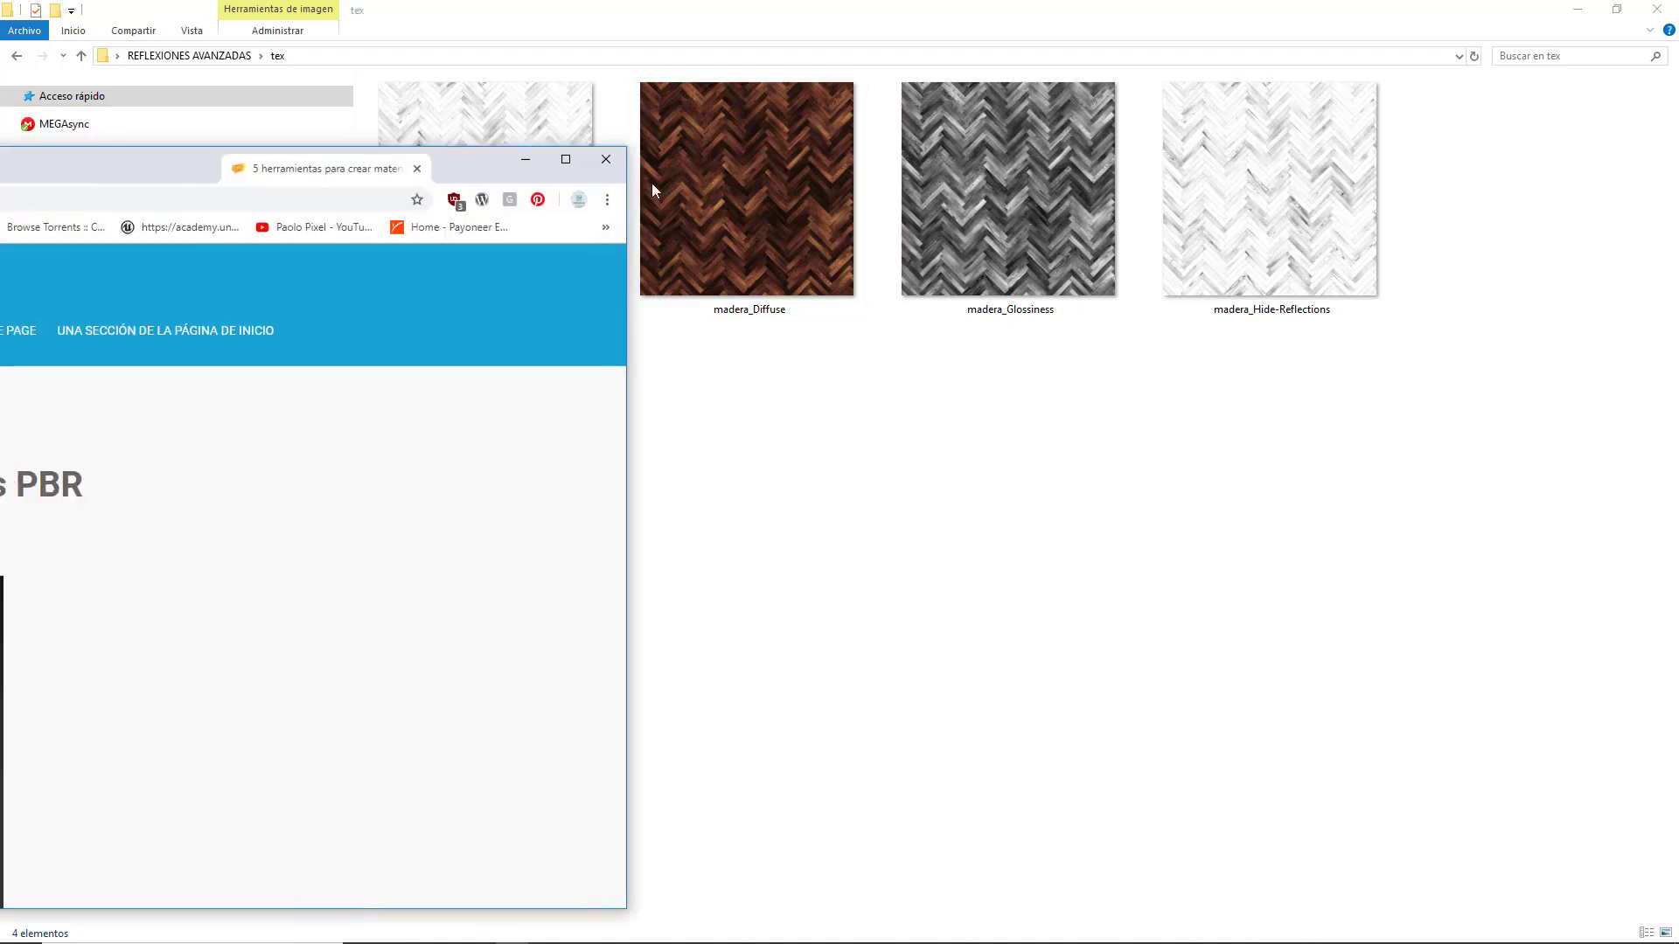
Step: Scroll through the '5 herramientas' PBR article to its 4.- CrazyBump entry
scroll(1068, 316, down, 8)
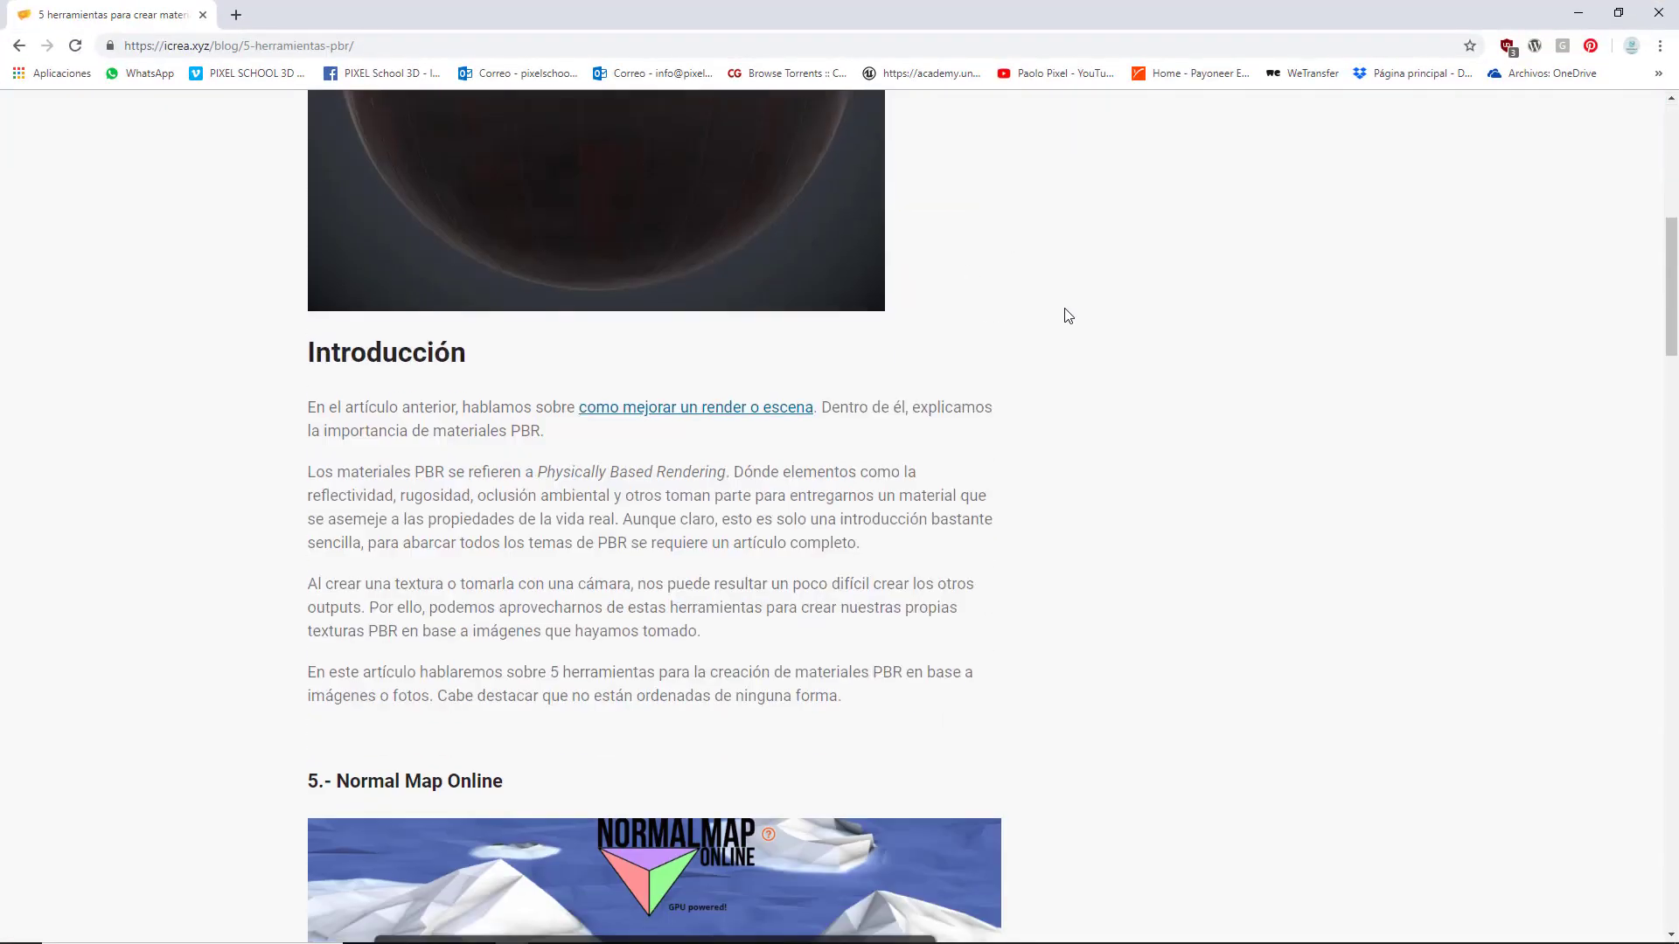
scroll(1067, 317, down, 4)
scroll(1067, 316, down, 6)
scroll(1058, 322, down, 2)
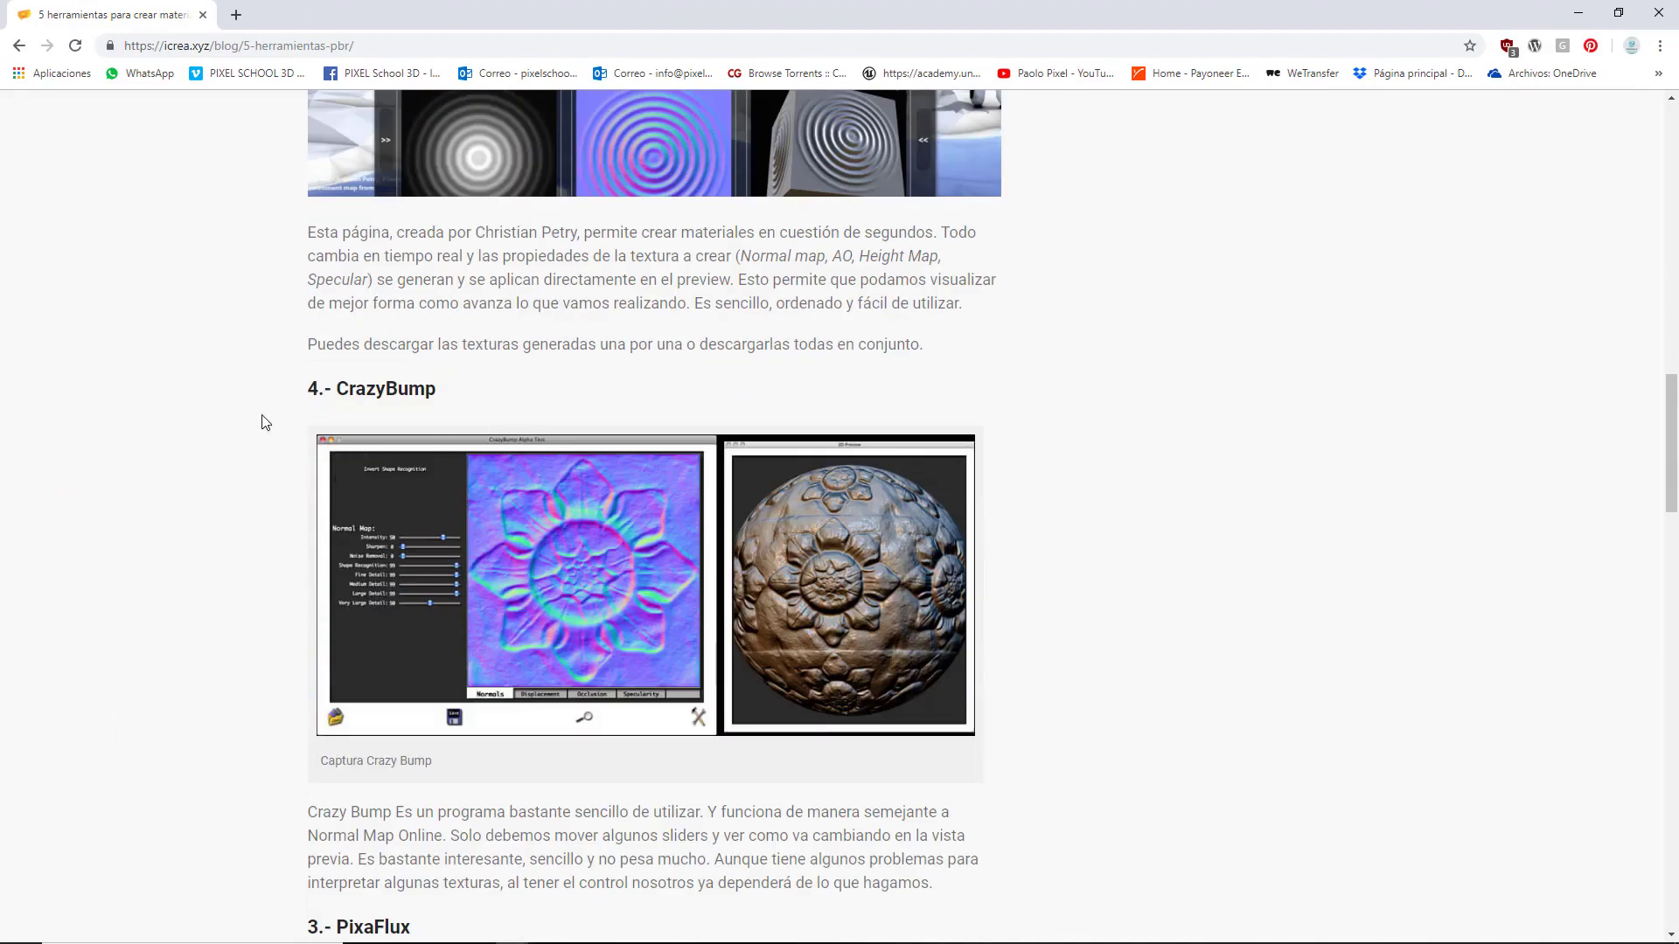
scroll(392, 422, down, 2)
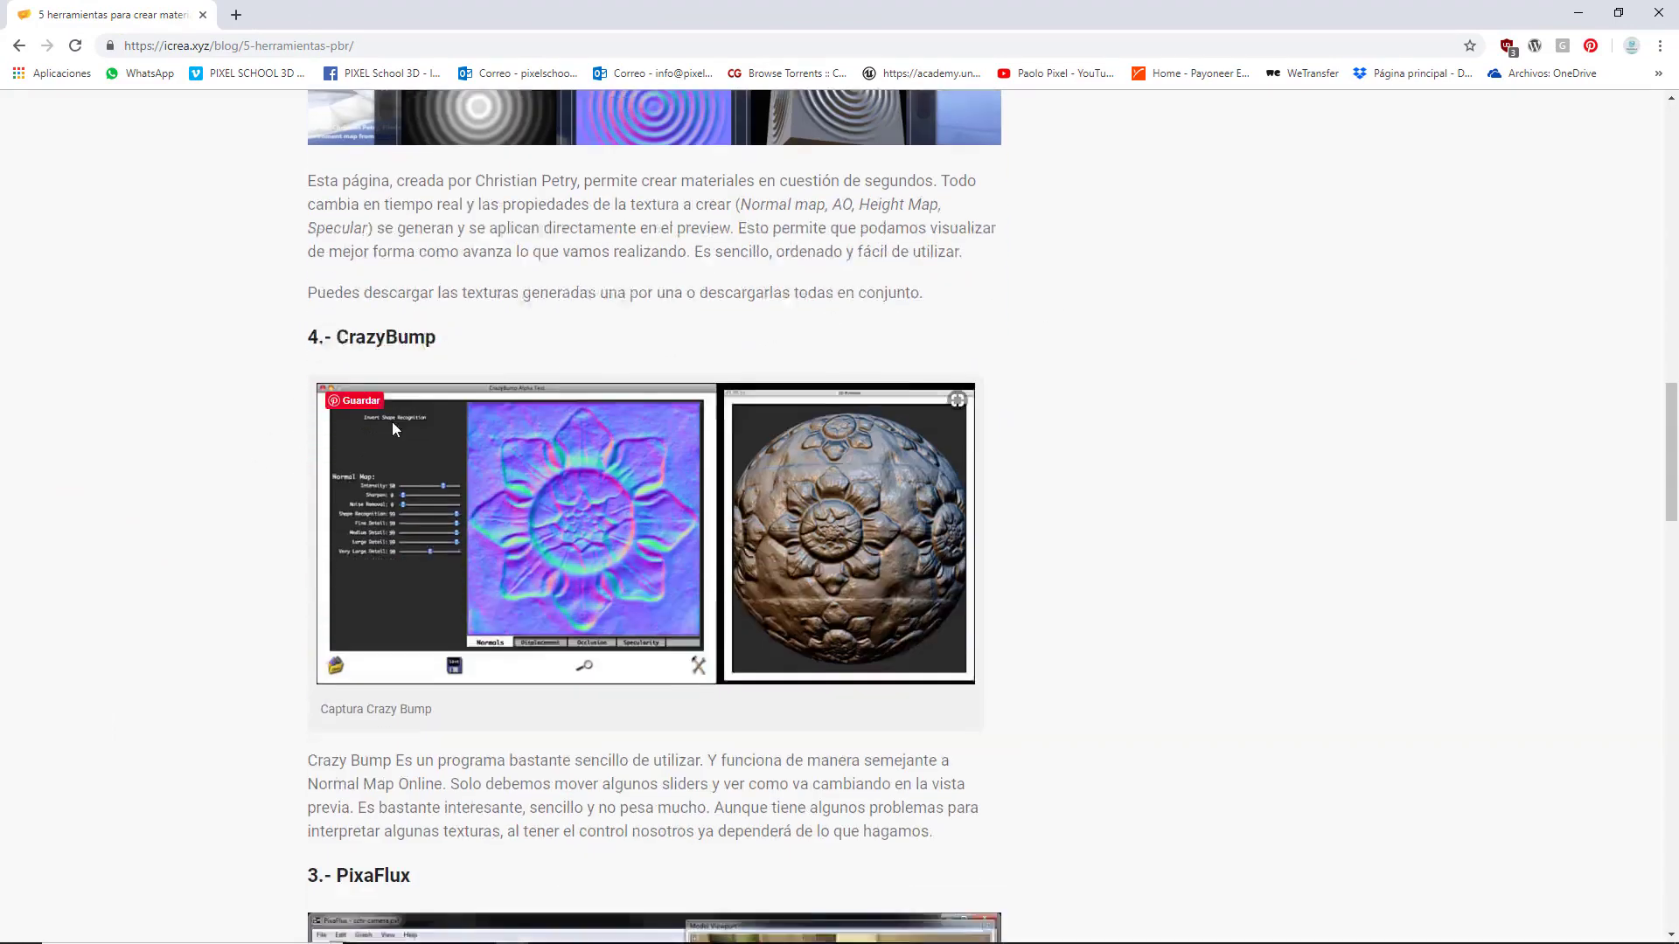
scroll(392, 421, down, 5)
scroll(390, 422, up, 7)
scroll(390, 423, up, 5)
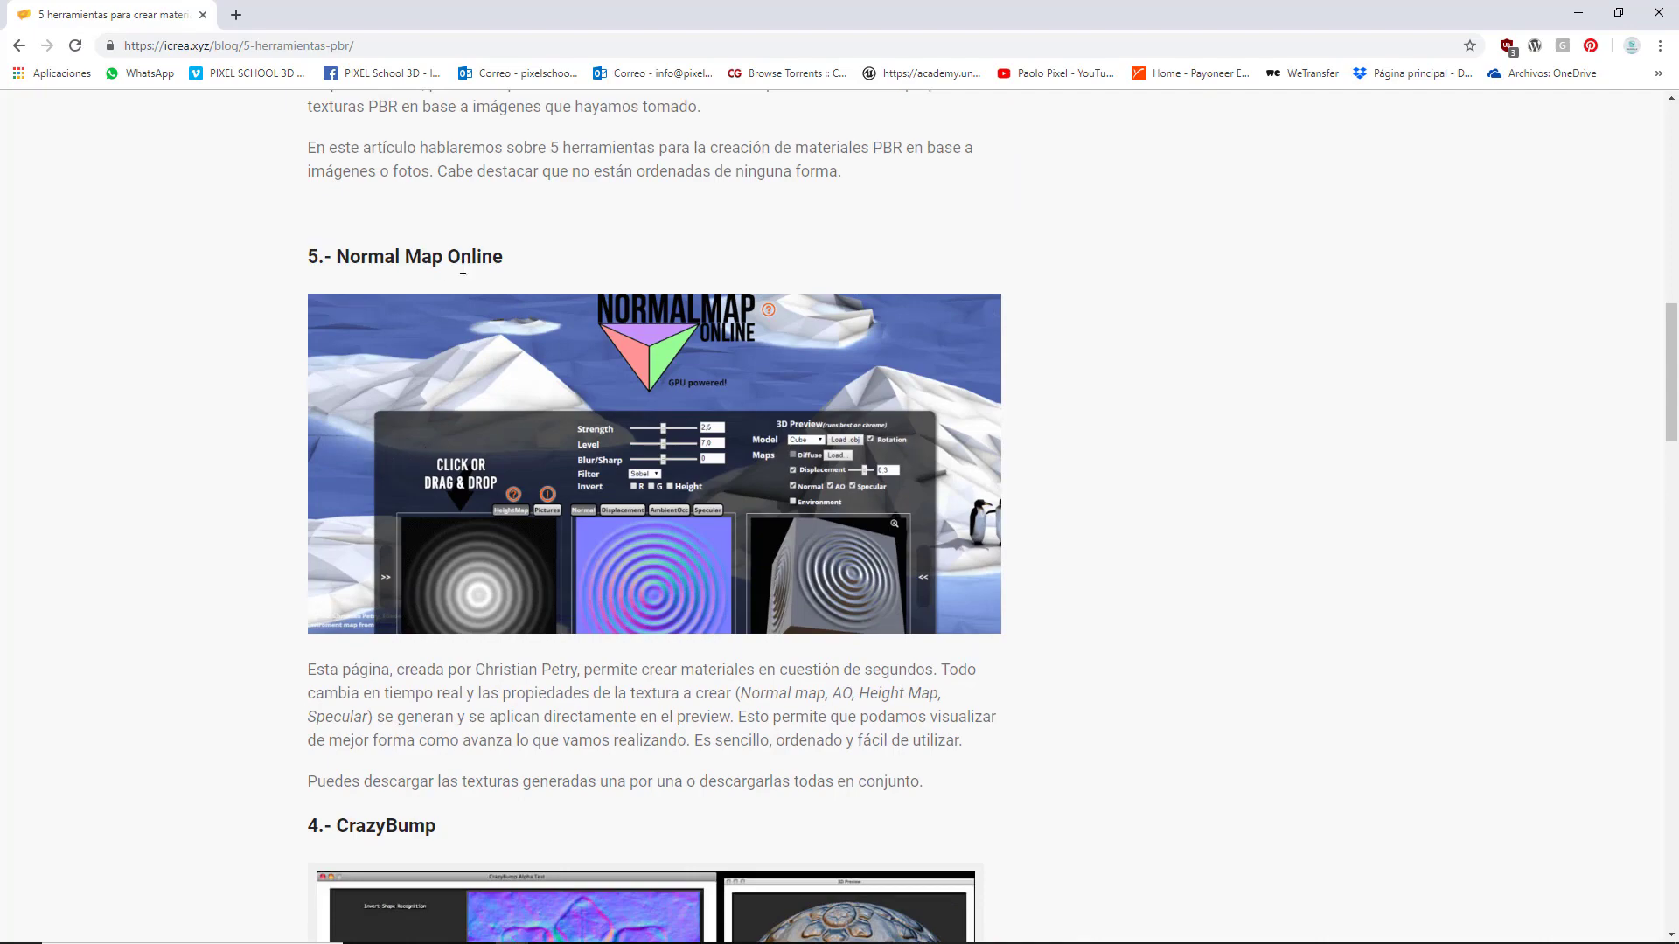
scroll(784, 467, down, 5)
scroll(612, 490, down, 2)
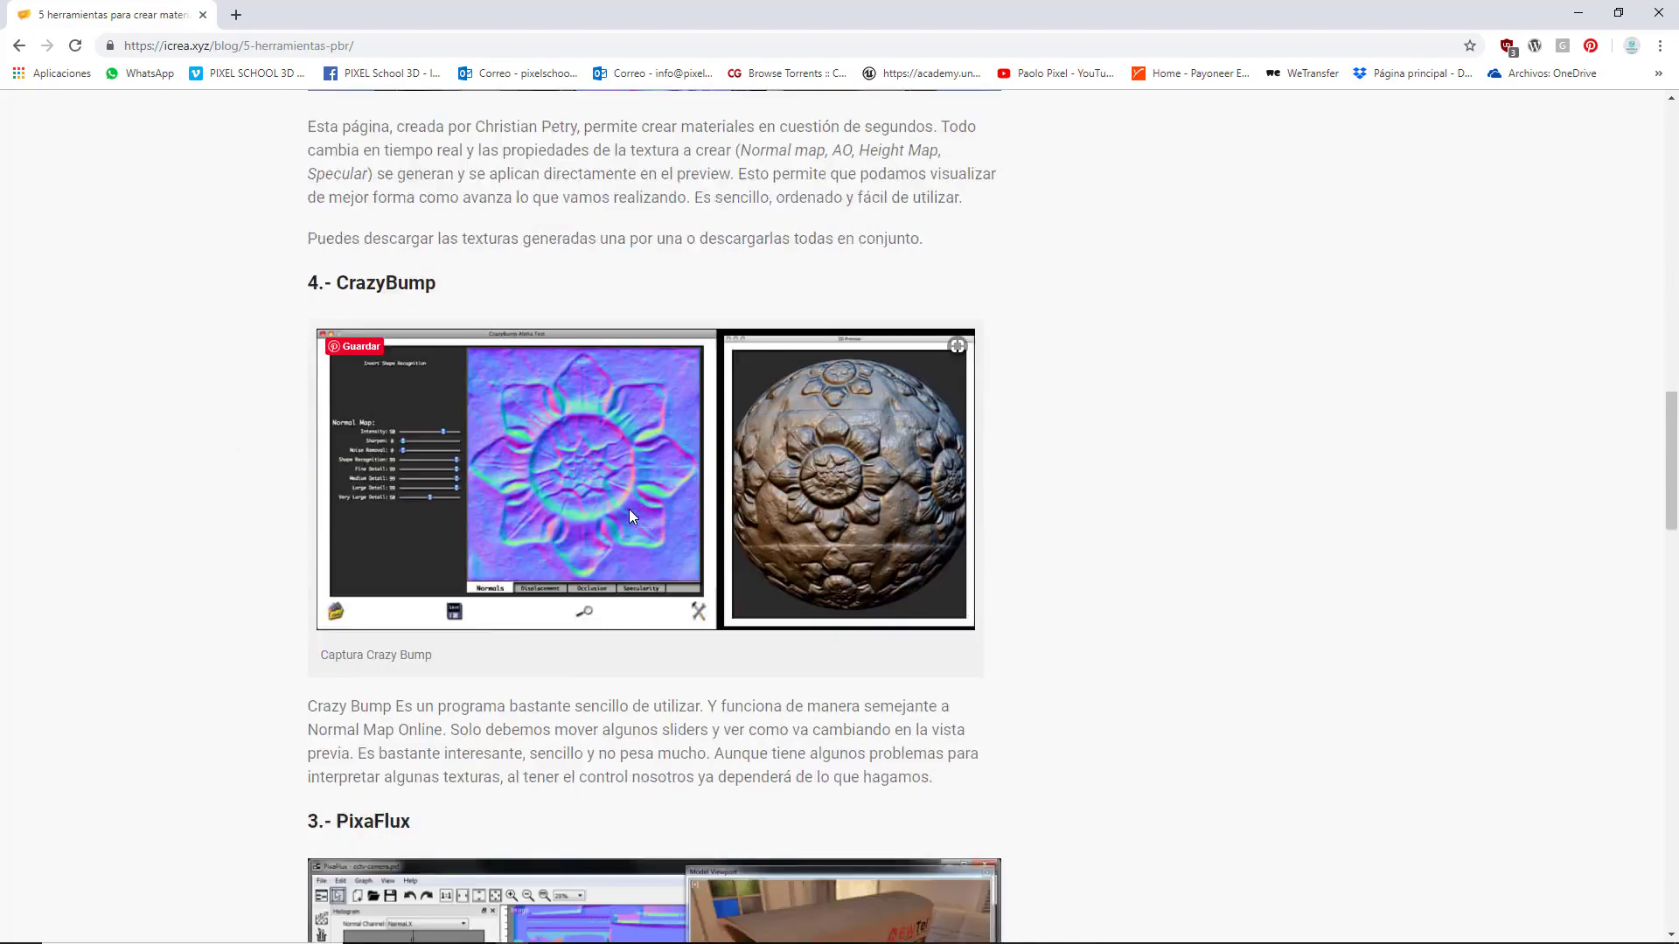
scroll(525, 507, down, 5)
scroll(690, 468, down, 5)
scroll(690, 468, down, 6)
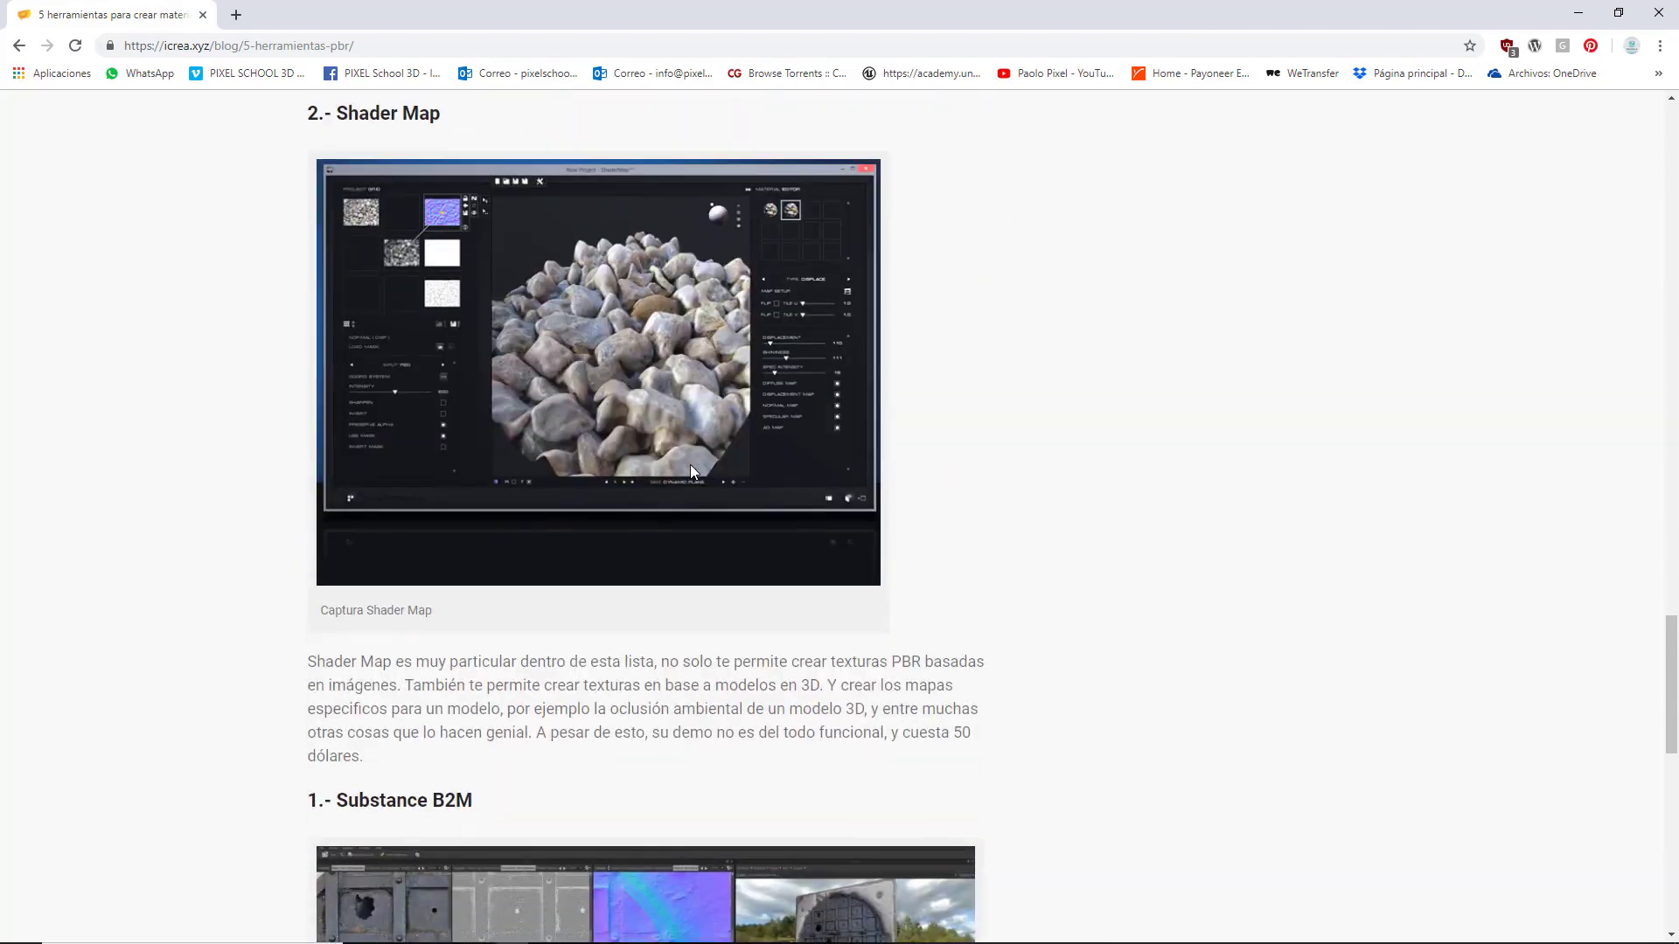
scroll(691, 472, down, 5)
scroll(691, 473, down, 1)
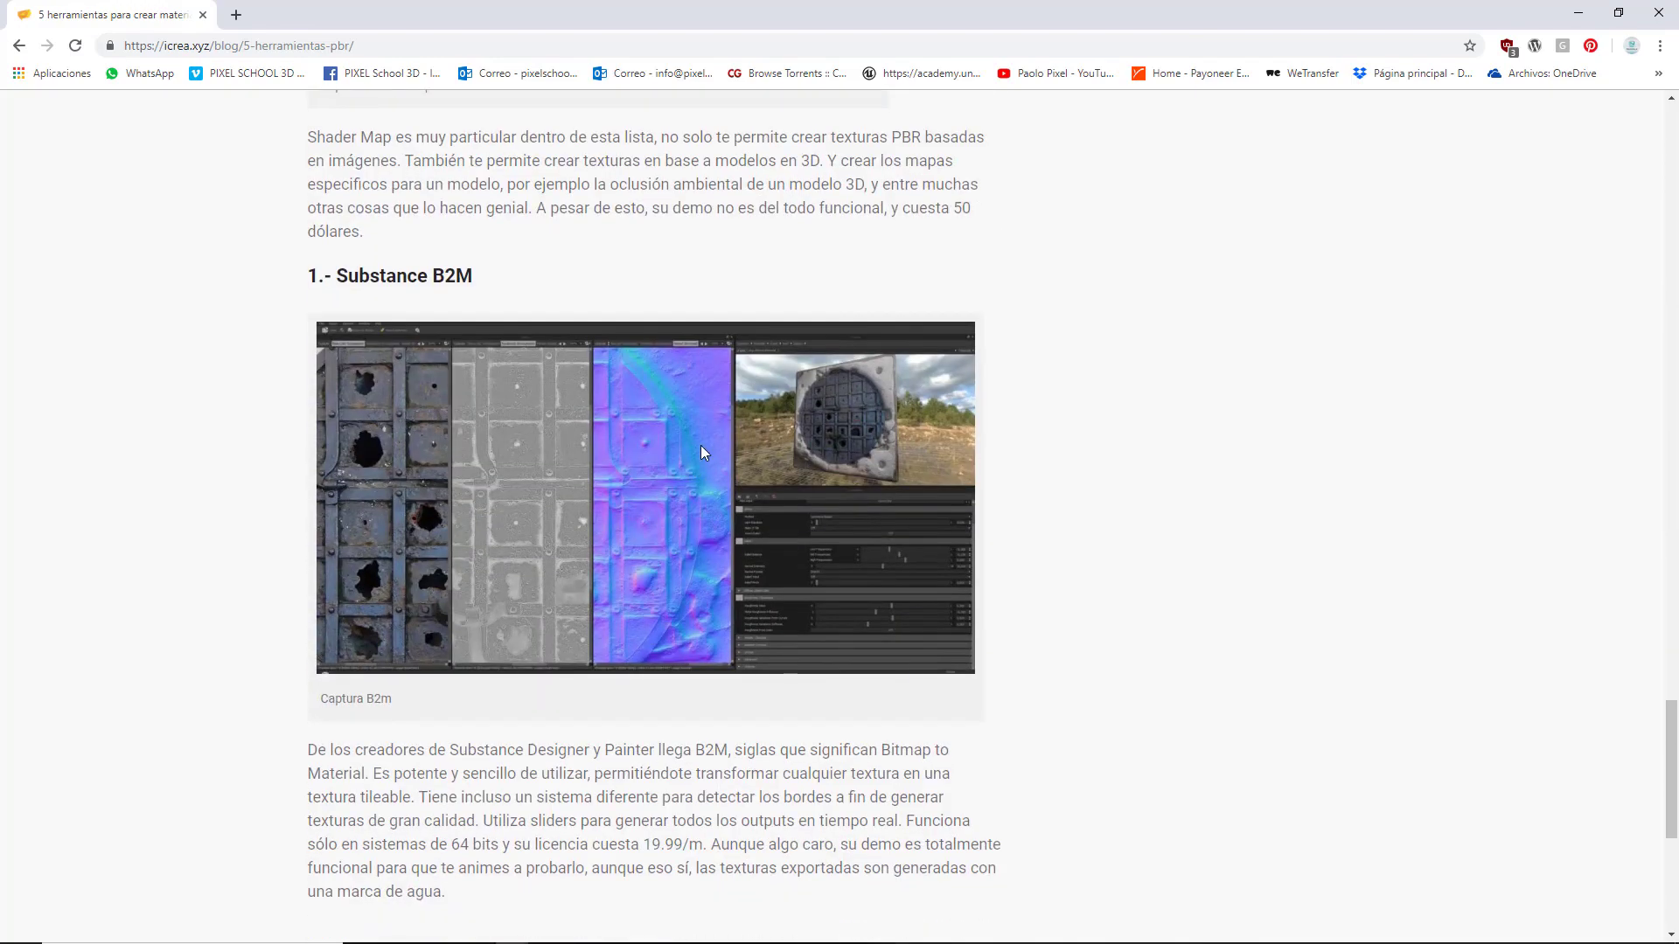
scroll(701, 448, up, 1)
scroll(700, 448, up, 8)
scroll(701, 448, up, 6)
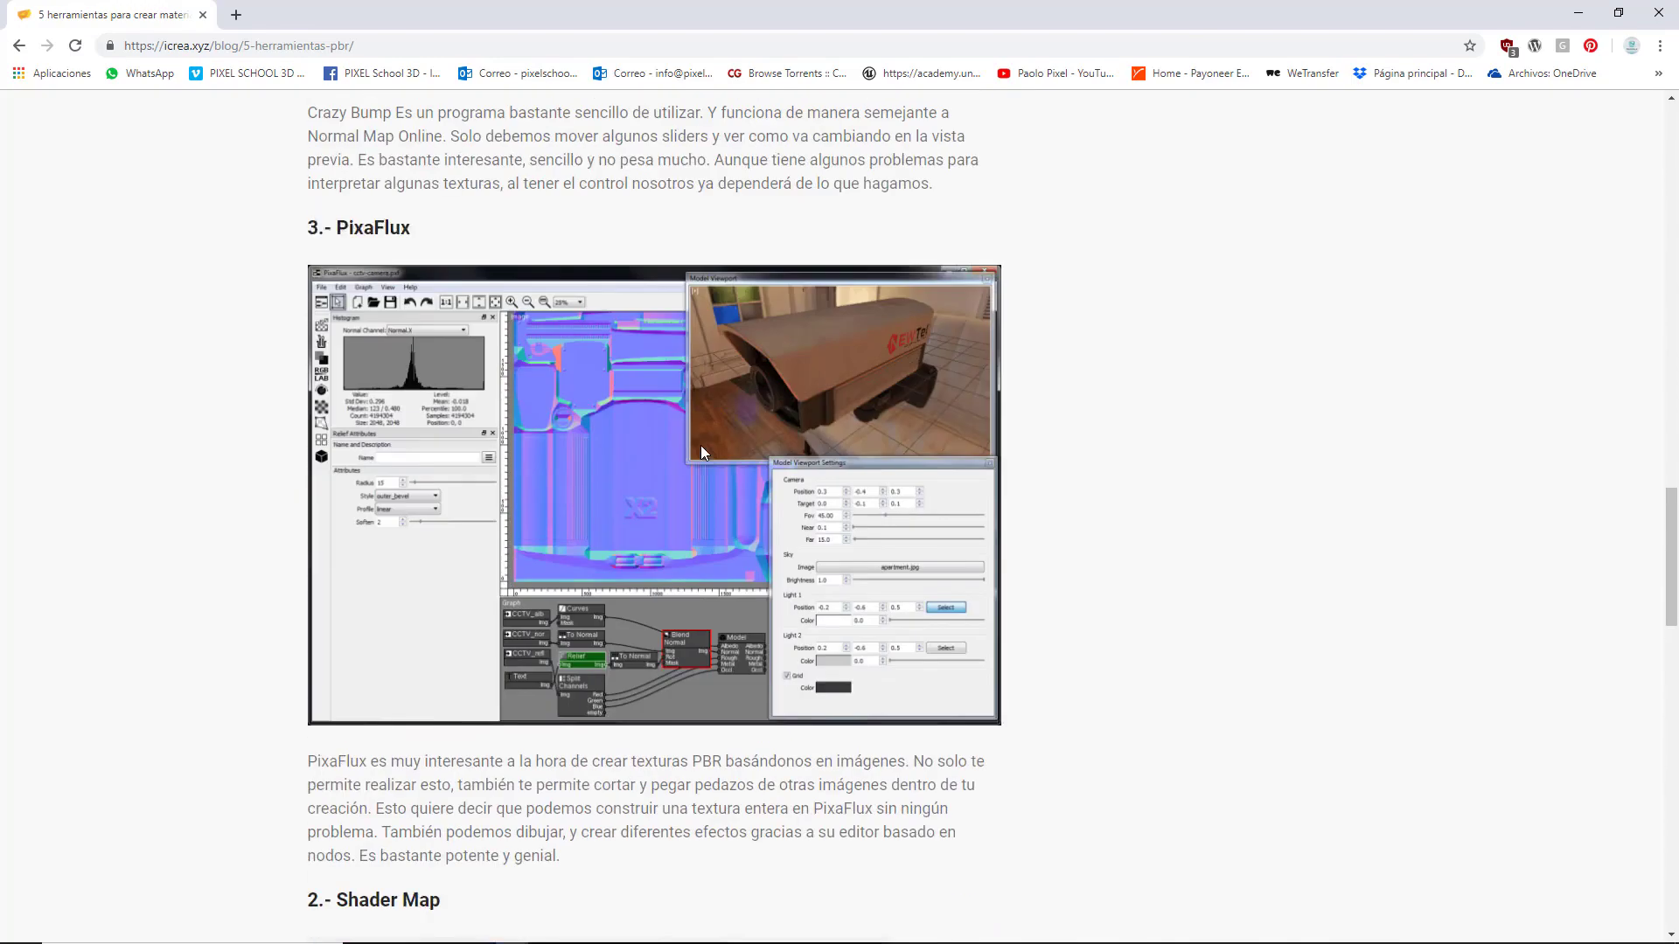
scroll(700, 448, up, 5)
scroll(700, 450, up, 5)
scroll(700, 450, up, 4)
scroll(700, 450, up, 4)
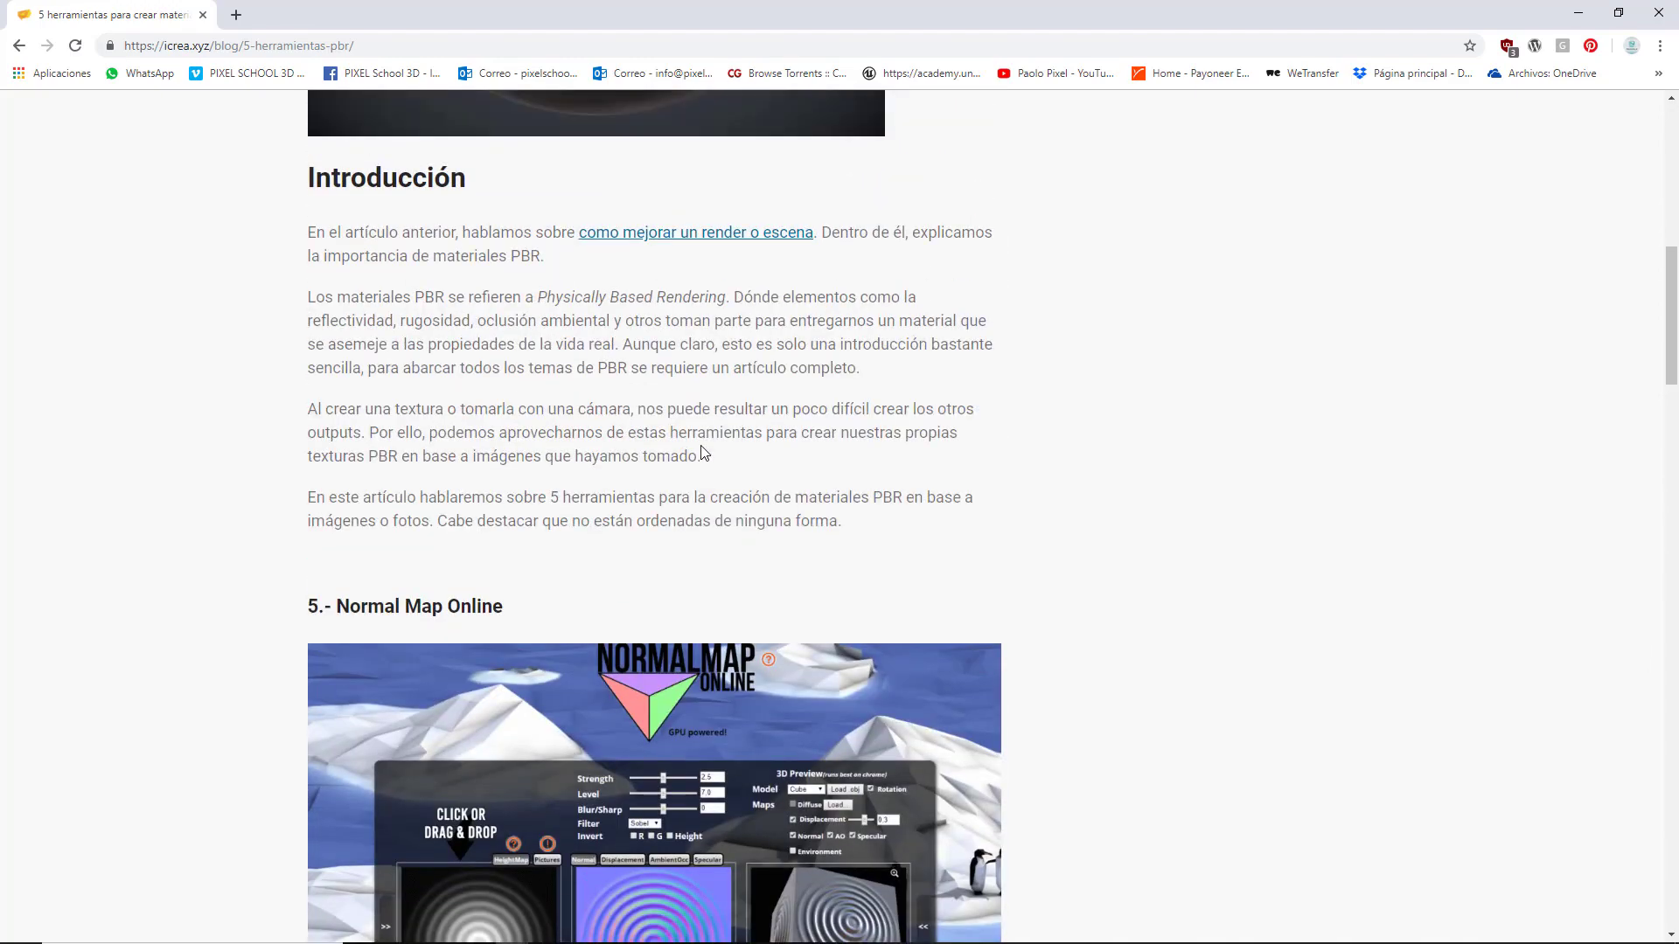
scroll(703, 451, up, 3)
scroll(577, 420, down, 5)
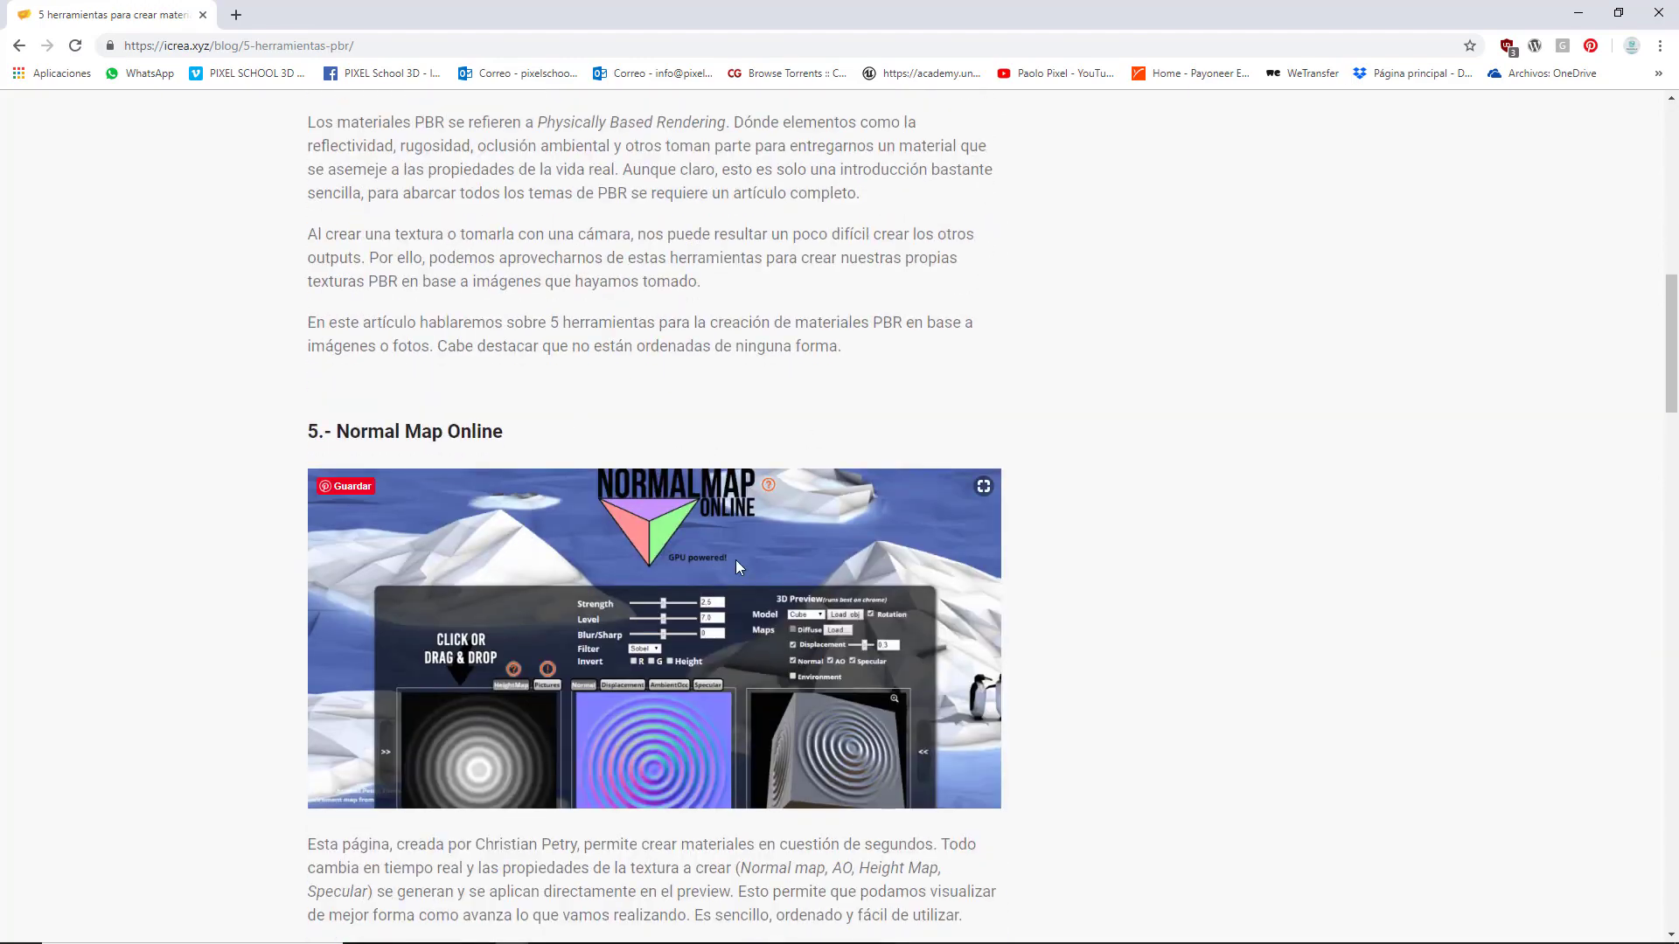
scroll(736, 555, down, 5)
scroll(736, 554, down, 4)
scroll(528, 428, up, 5)
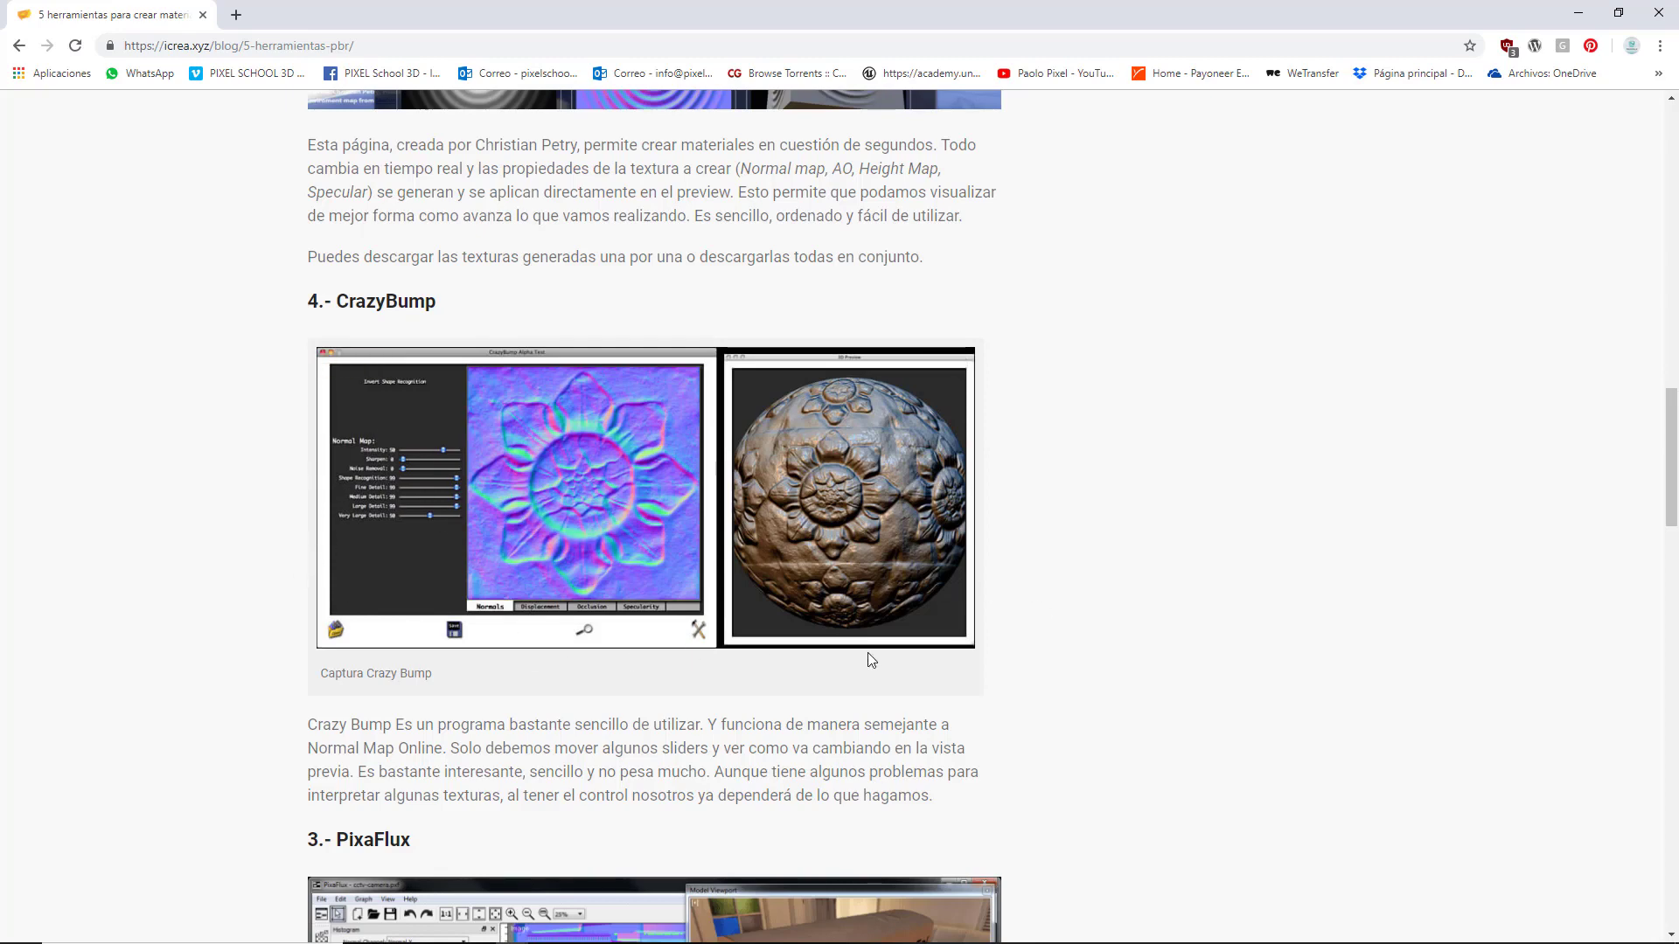
Step: Close the Chrome PBR article and the tex folder window to get back to Cinema 4D
click(204, 16)
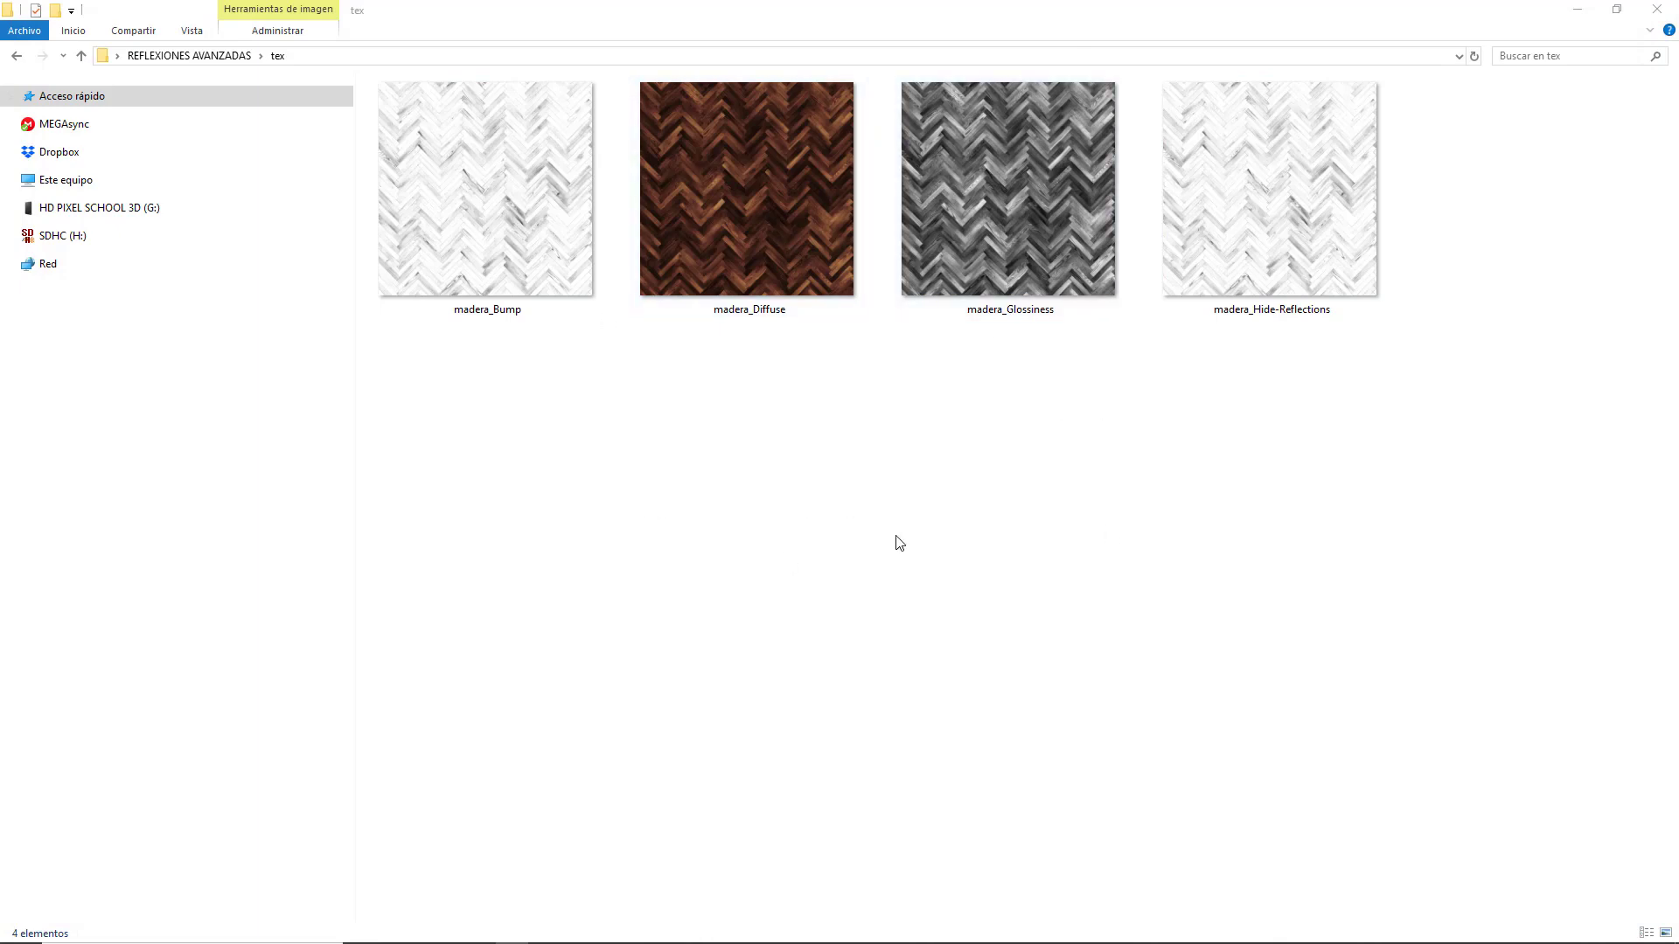
click(1656, 8)
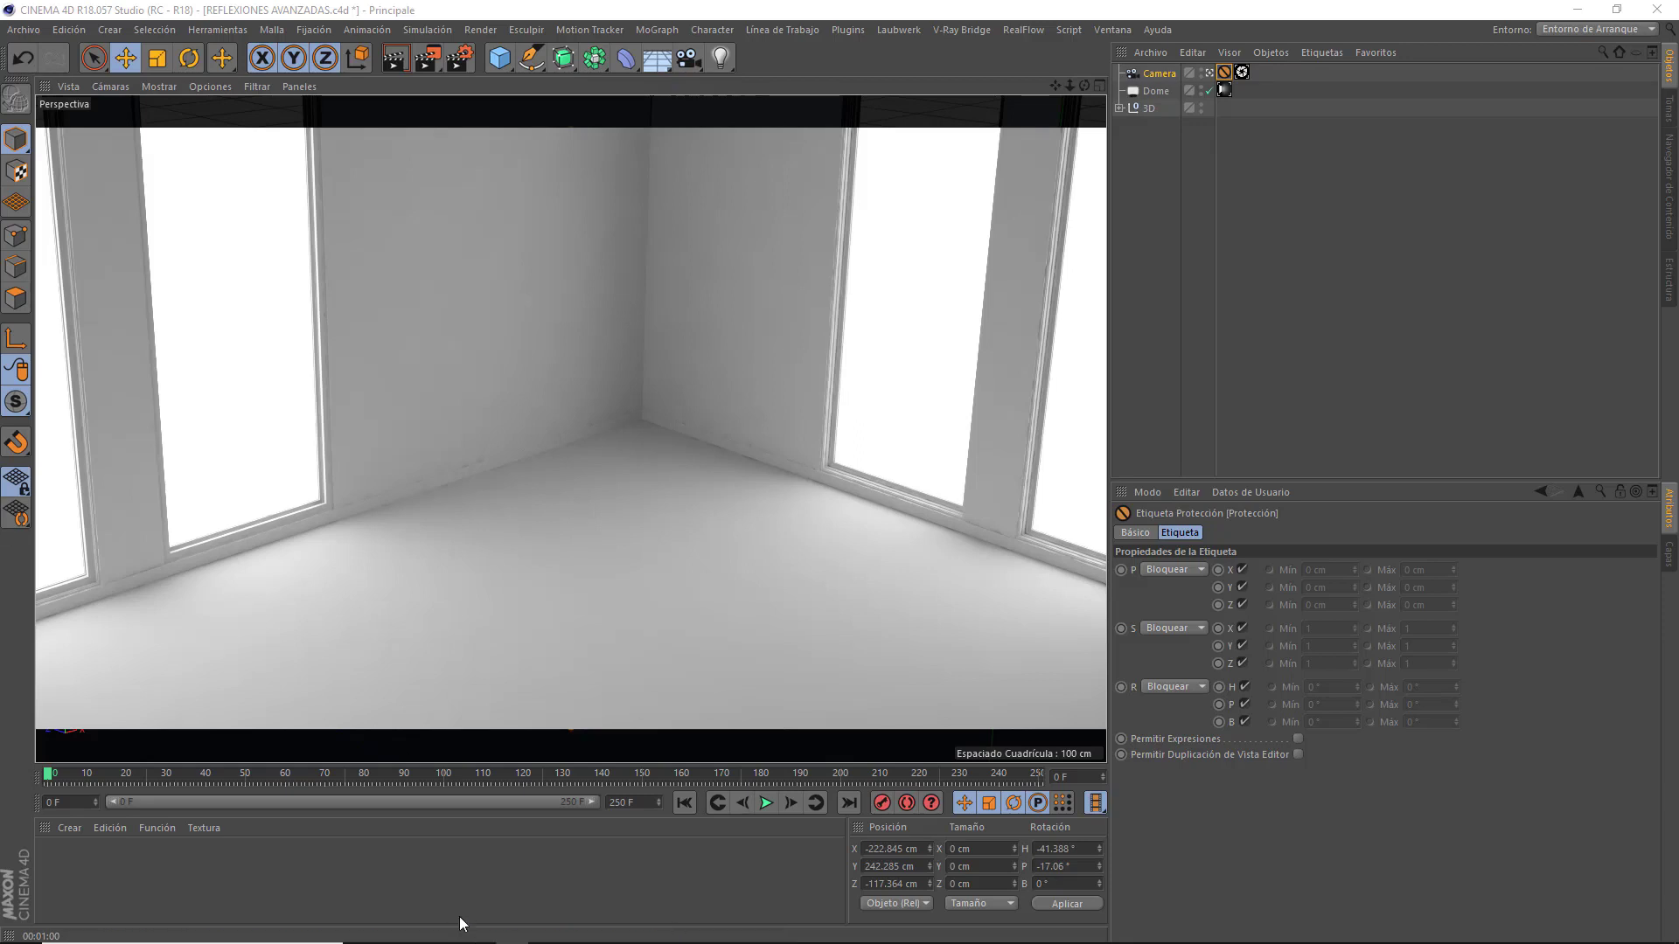
Step: Create a V-Ray Advanced Material and browse for its Diffuse Layer 1 texture image
click(61, 825)
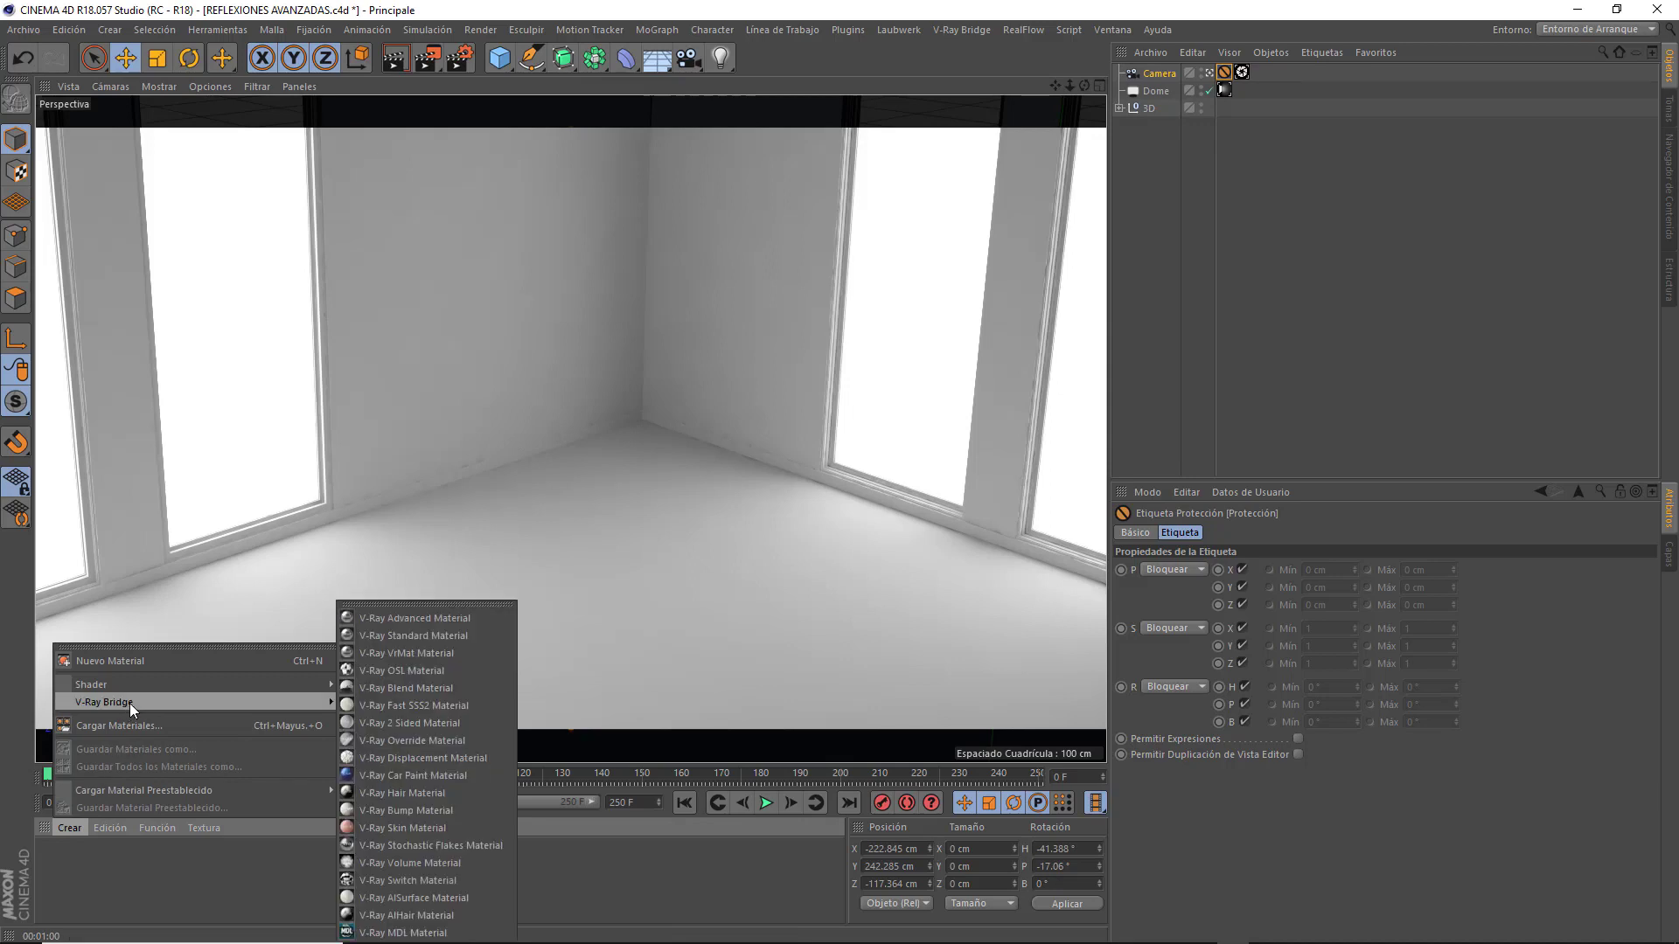
click(412, 612)
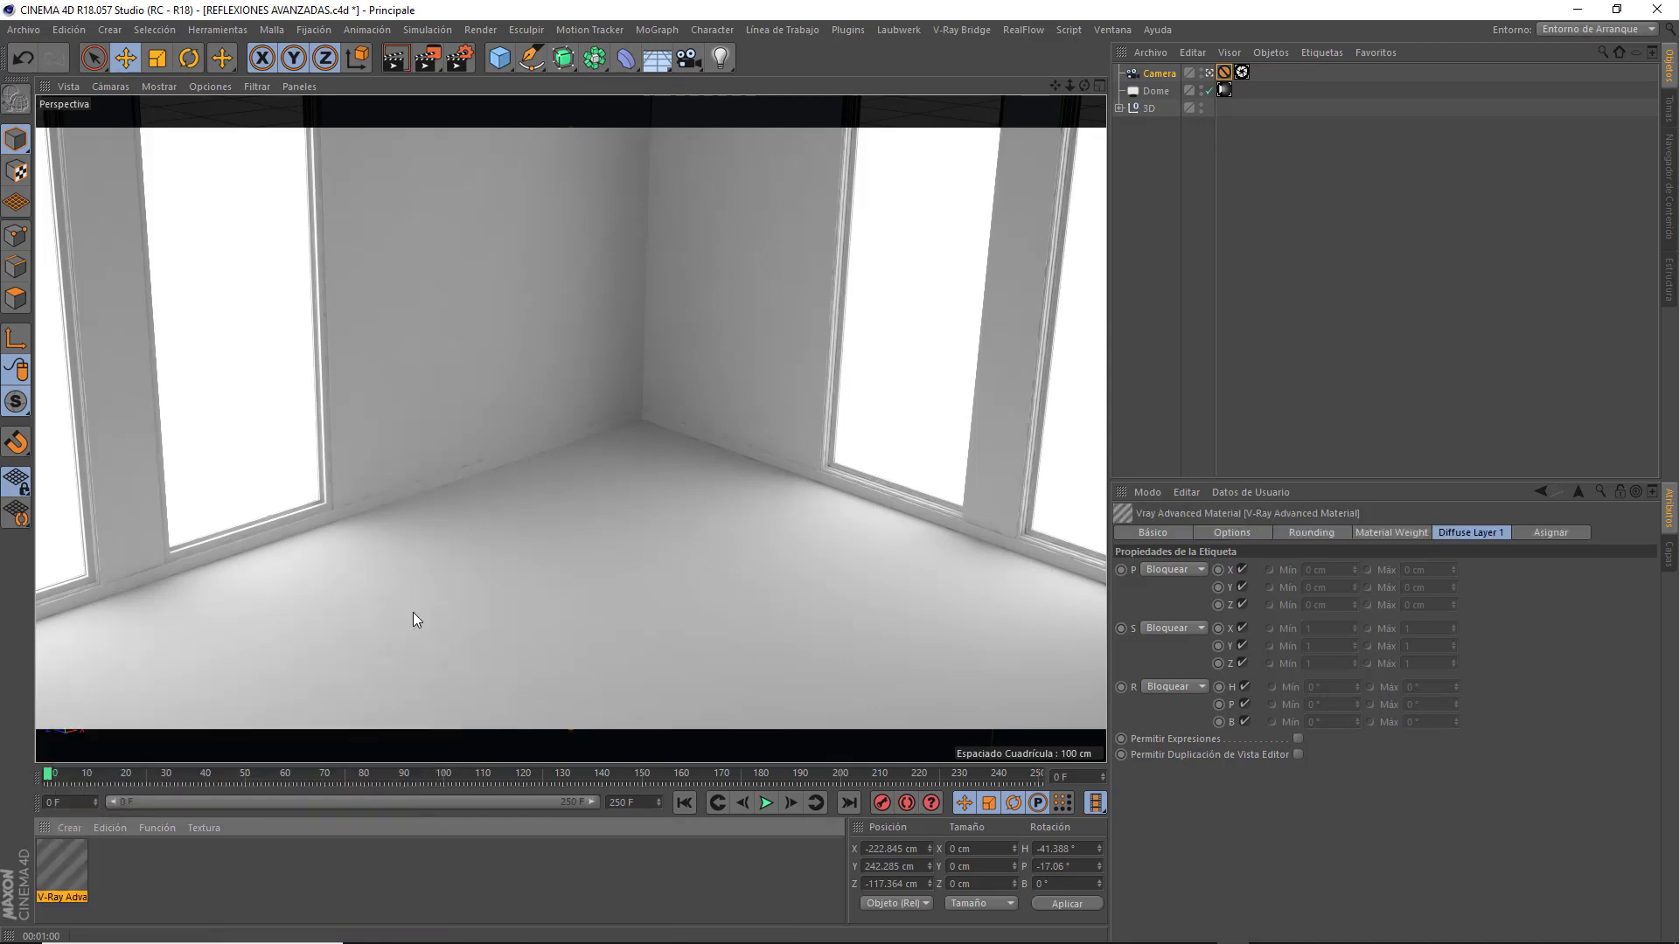
double_click(63, 864)
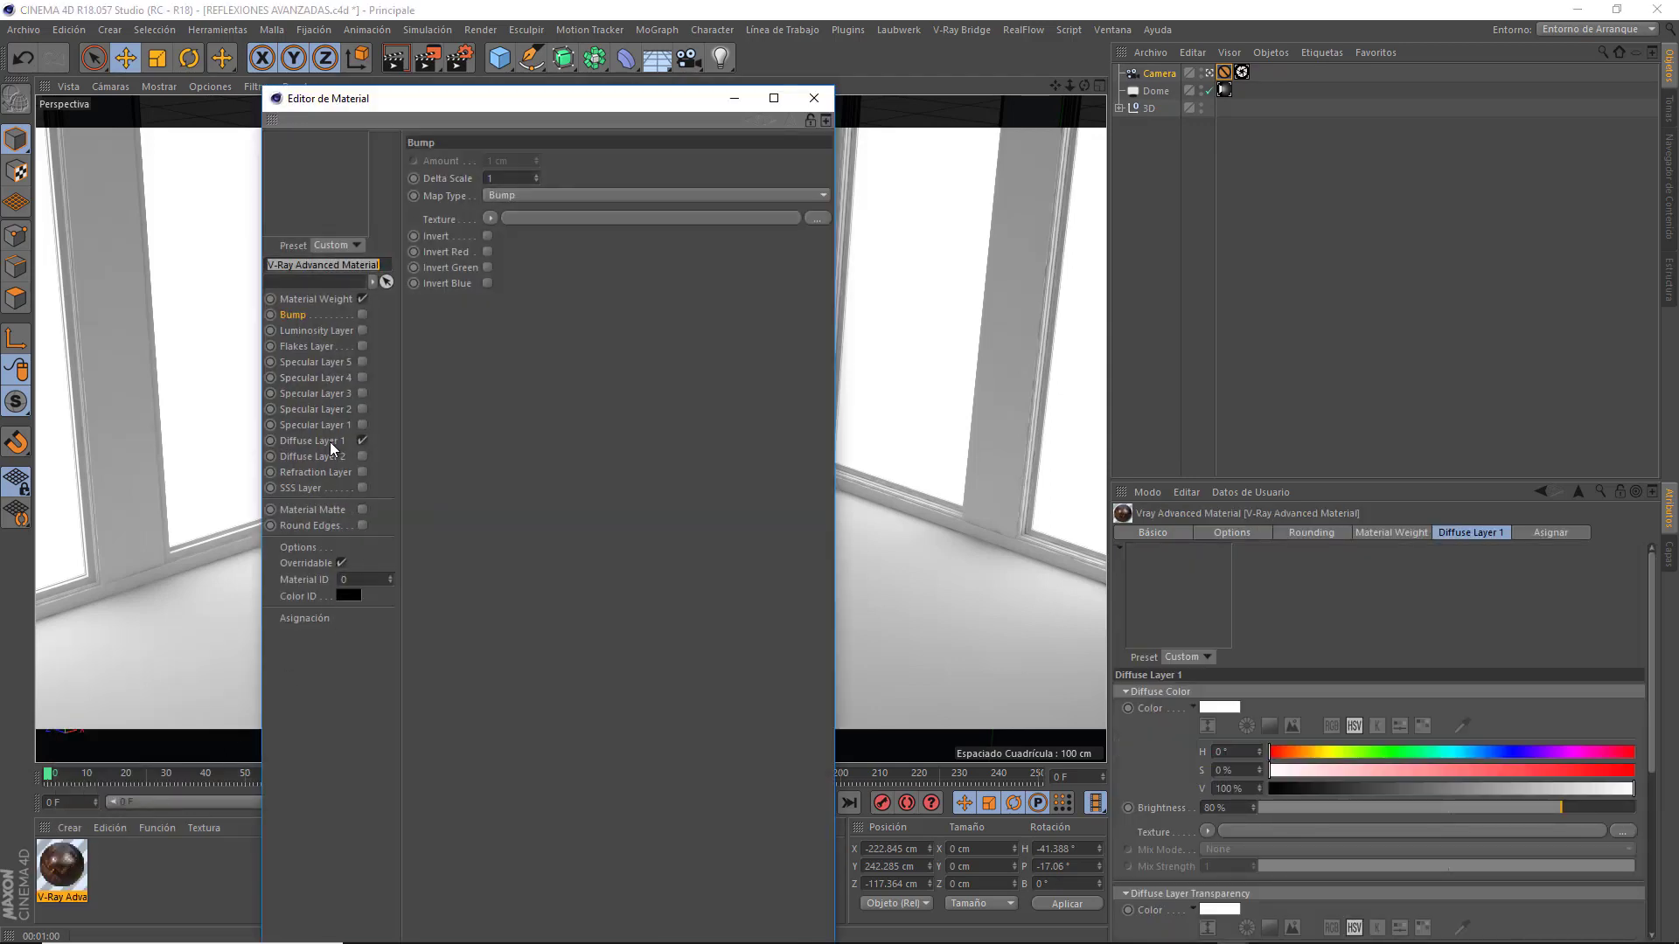
click(330, 441)
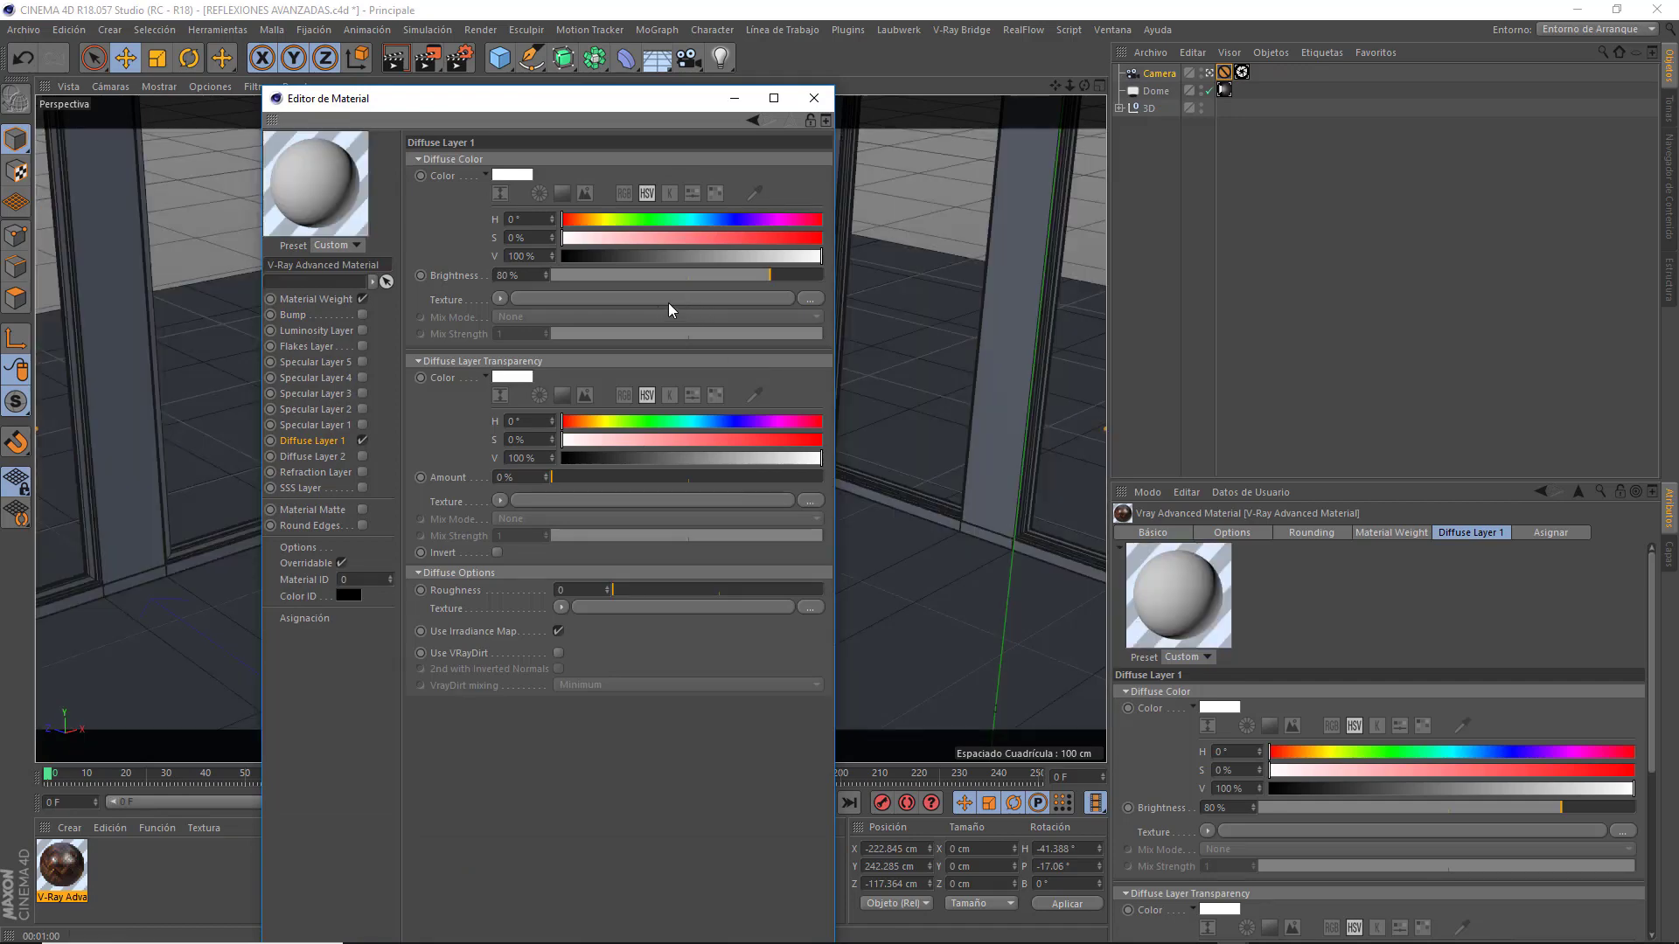
click(668, 302)
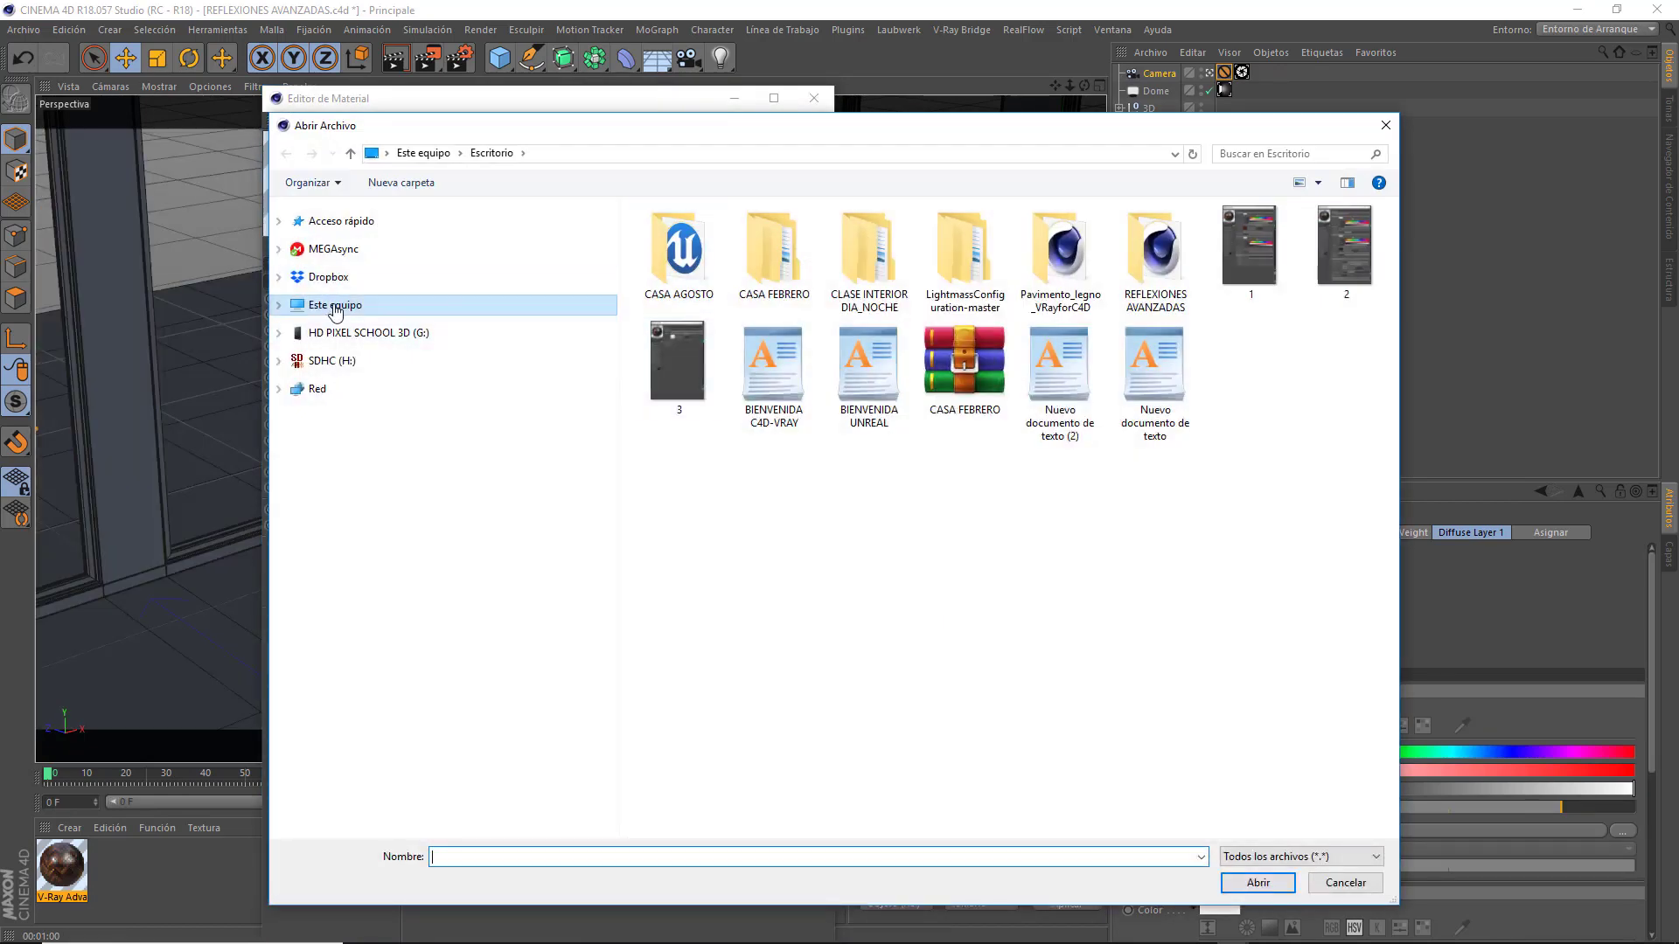
Step: Load madera_Diffuse.jpg from REFLEXIONES AVANZADAS > tex as the diffuse texture
double_click(1147, 252)
double_click(694, 235)
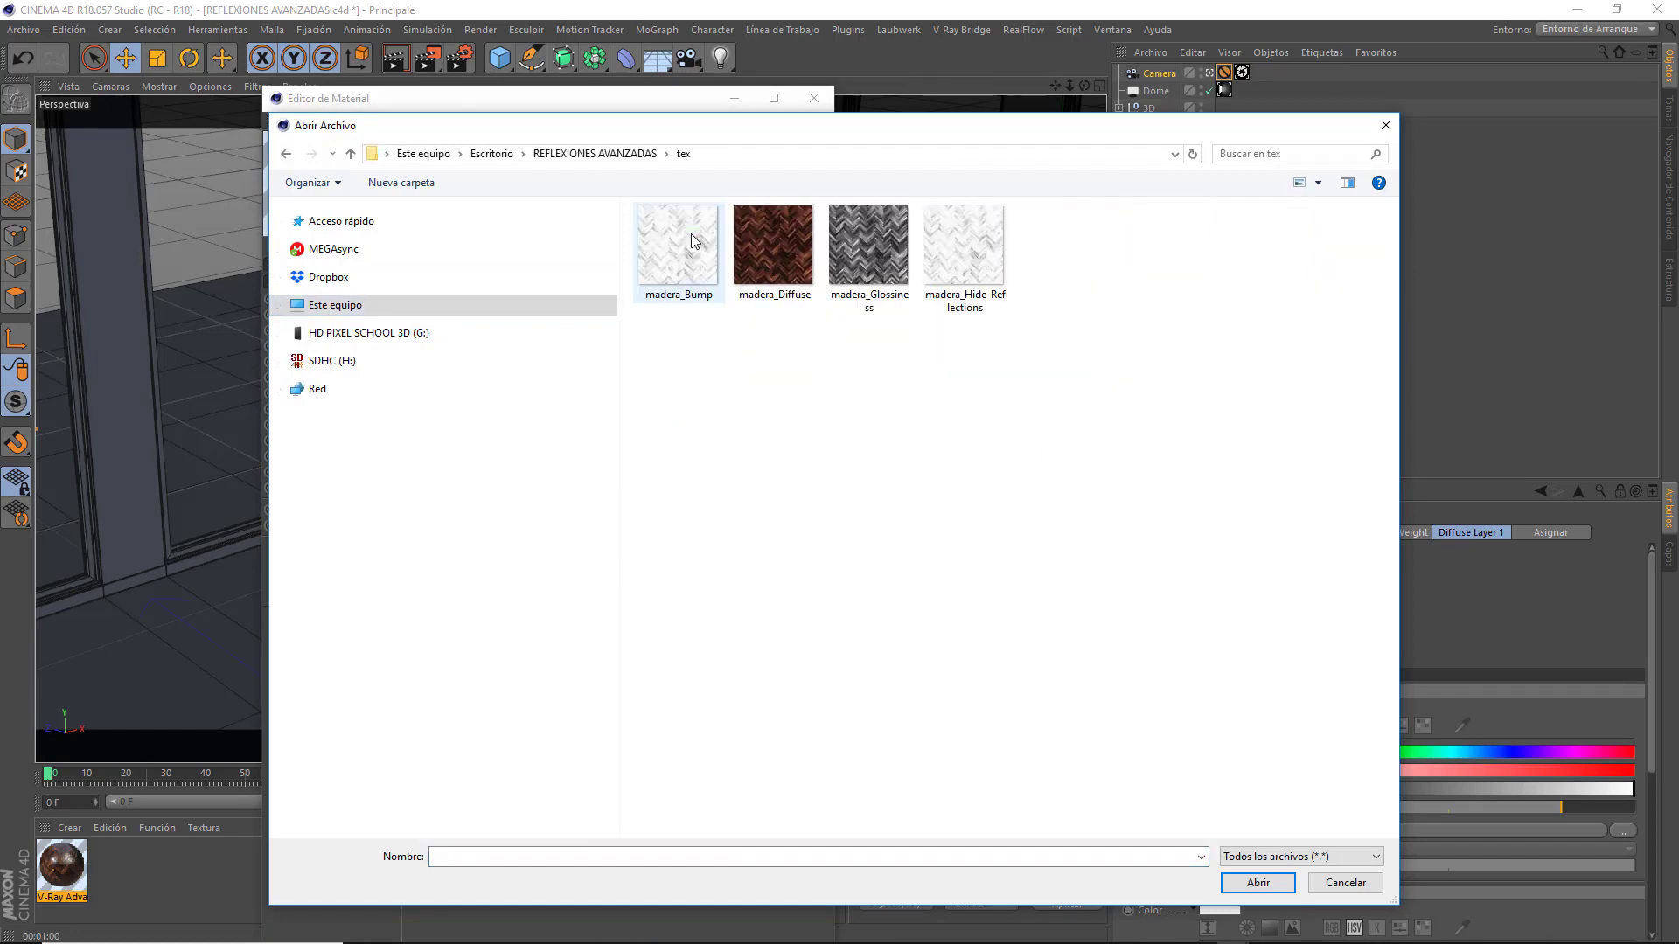
click(780, 240)
double_click(780, 234)
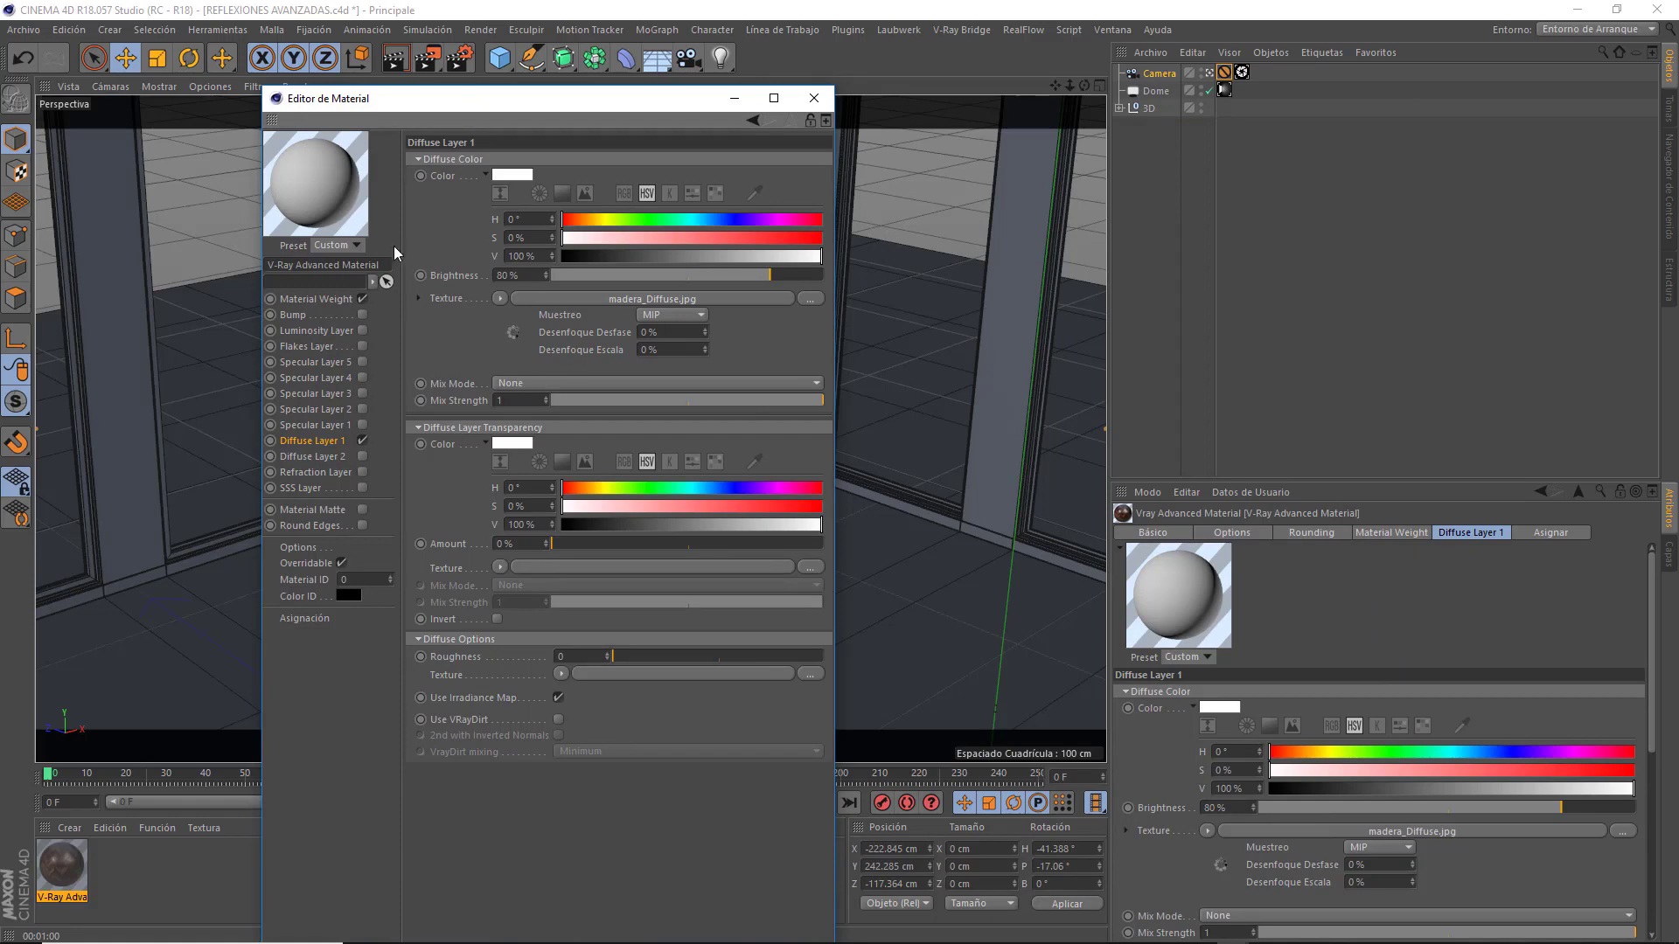
Step: Preview the material on the 00_Sphere V-RAY scene, close the editor and select the floor
right_click(317, 185)
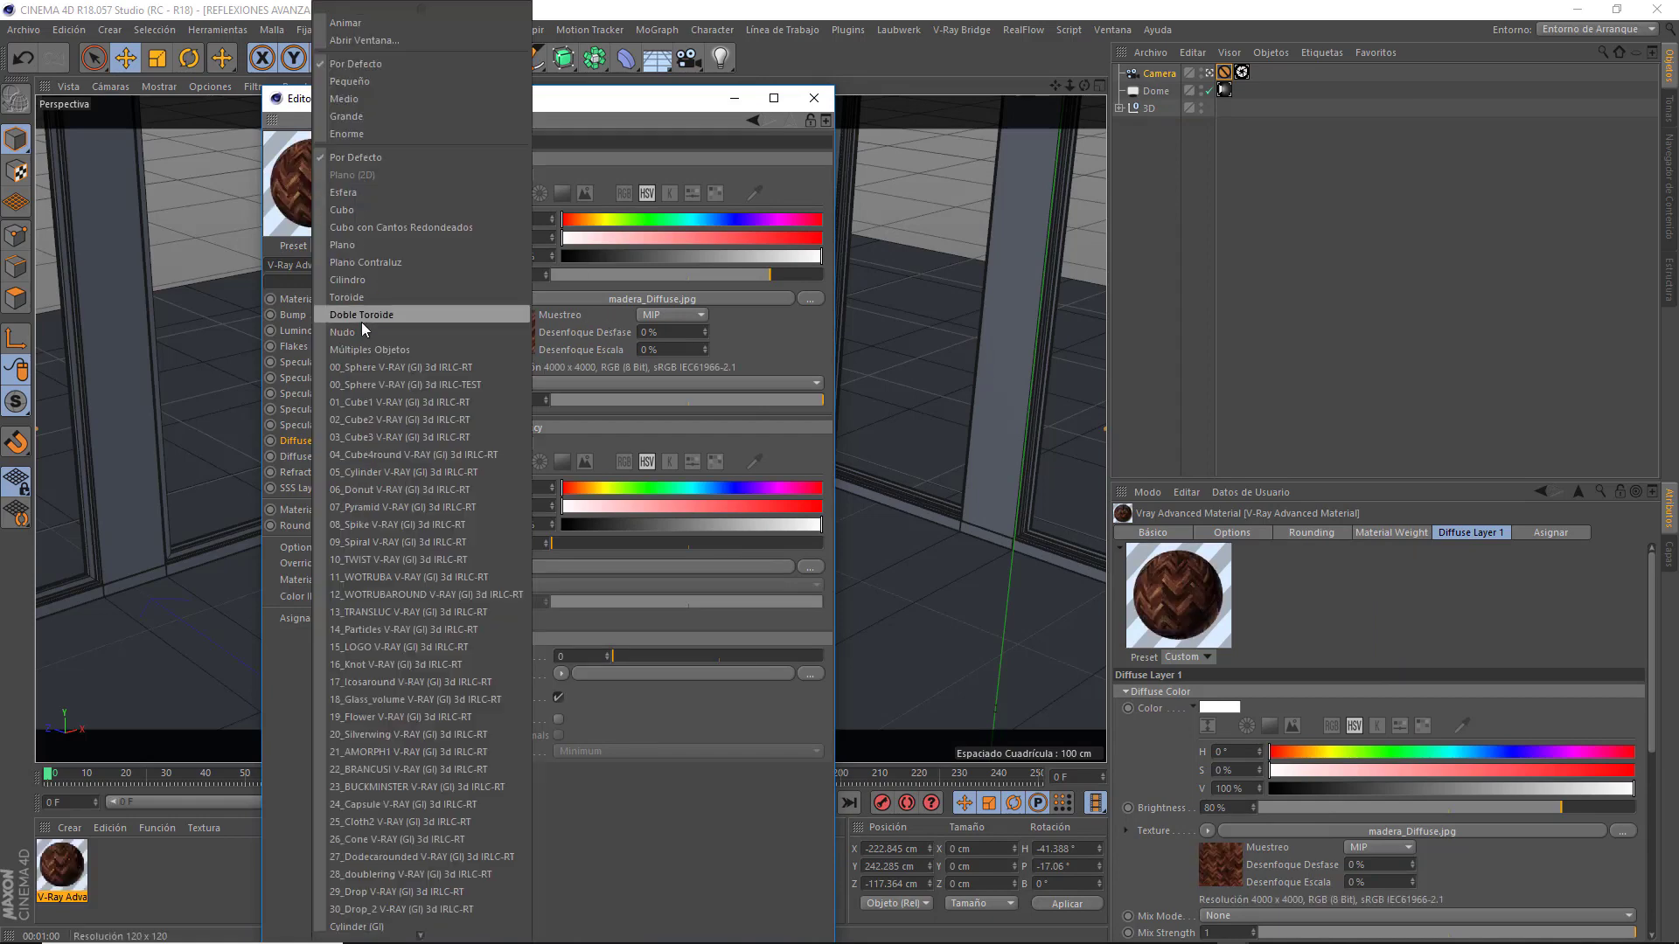
click(364, 367)
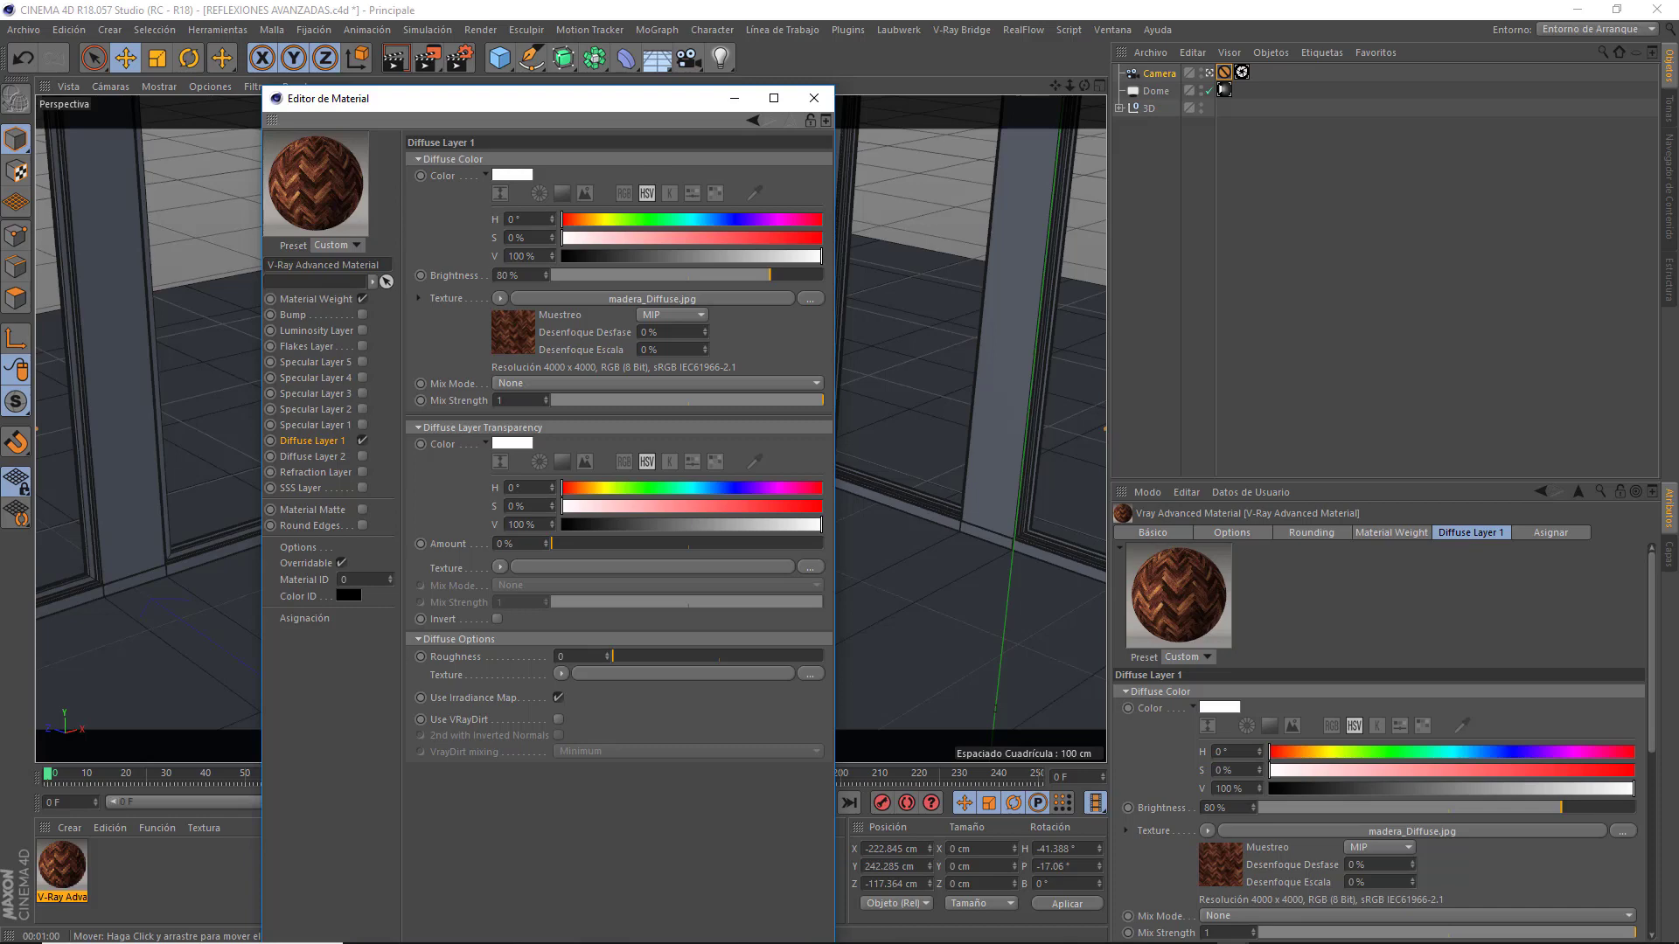
click(813, 98)
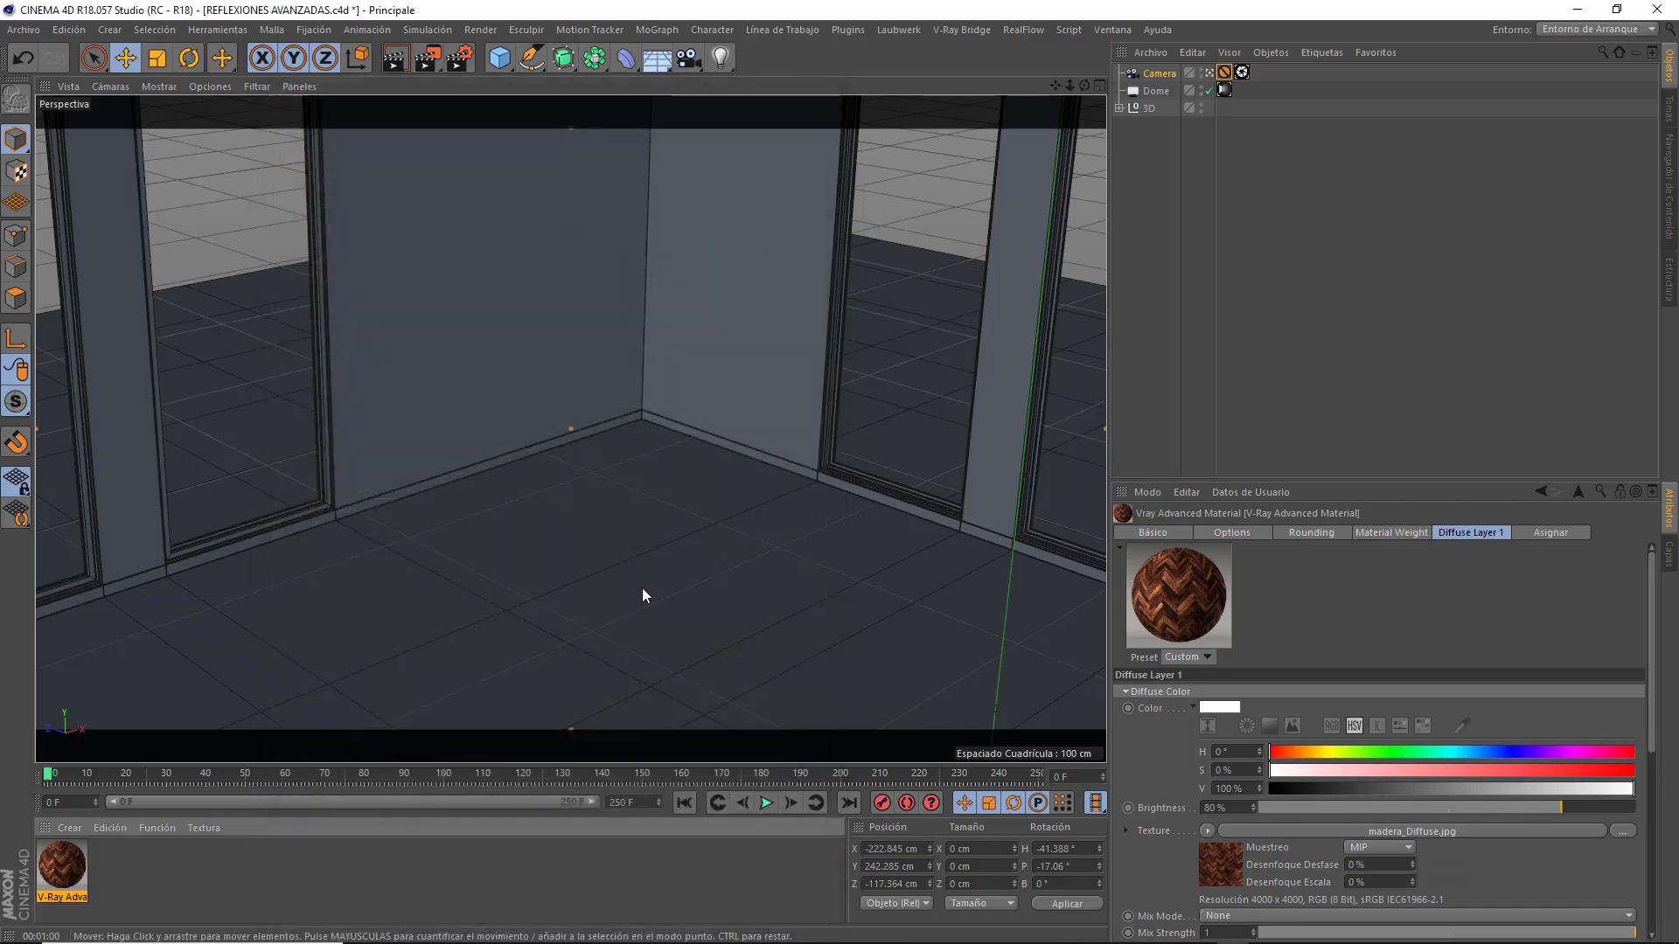
click(642, 573)
Step: Apply the wood material to the floor with Cúbica projection
right_click(62, 874)
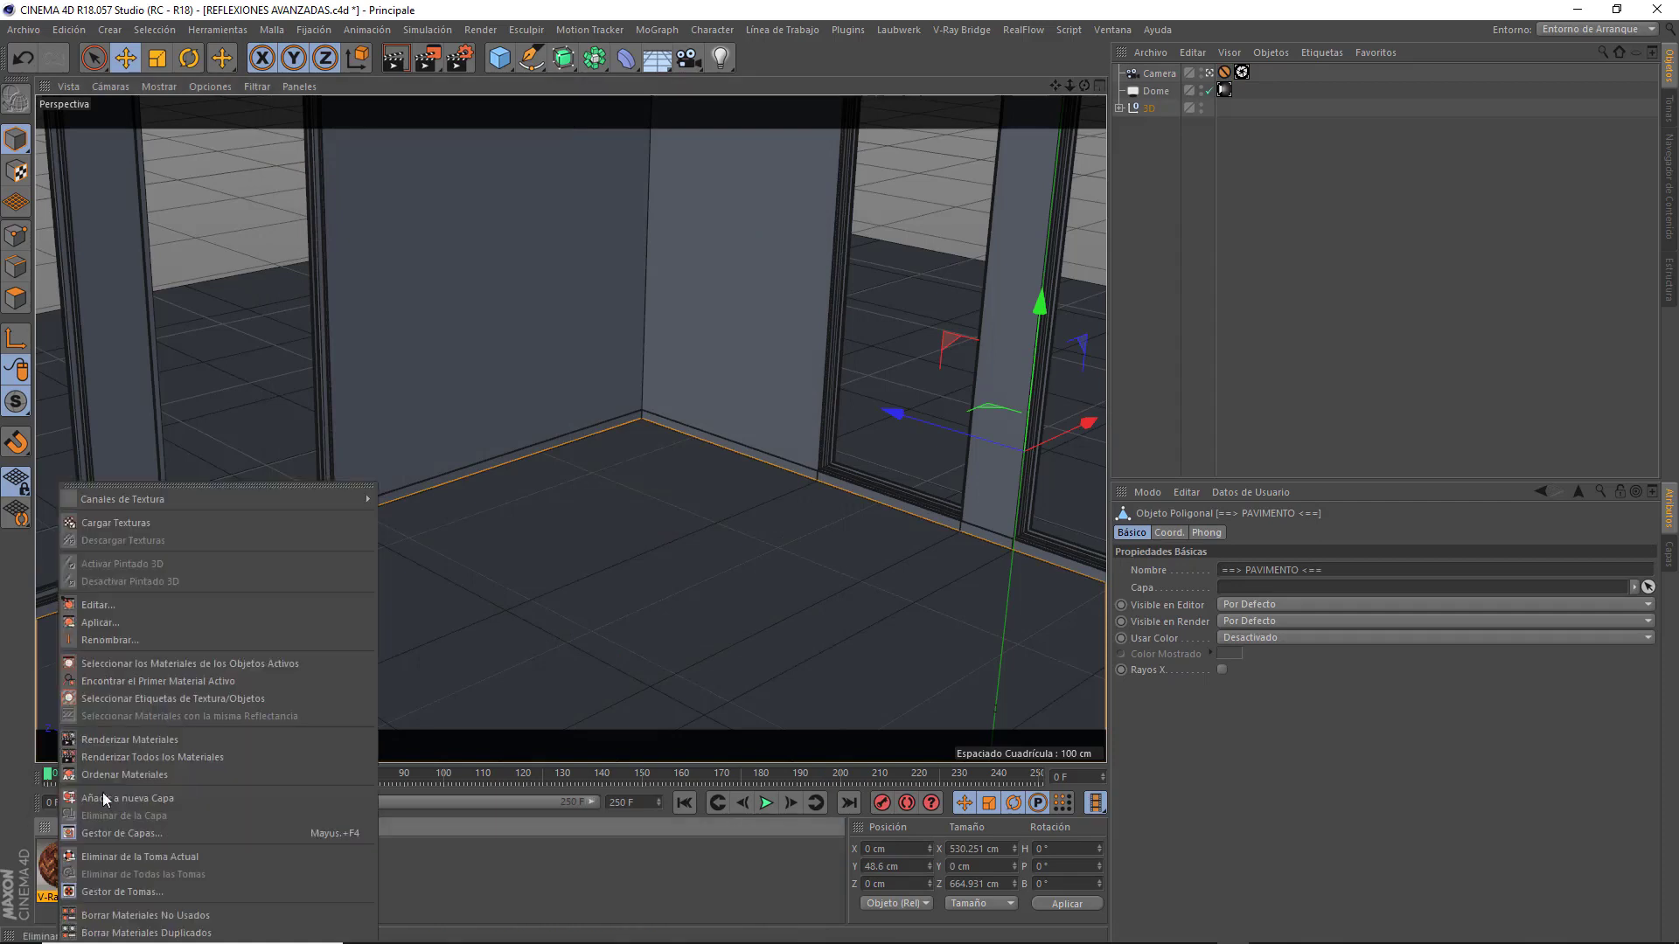
click(110, 623)
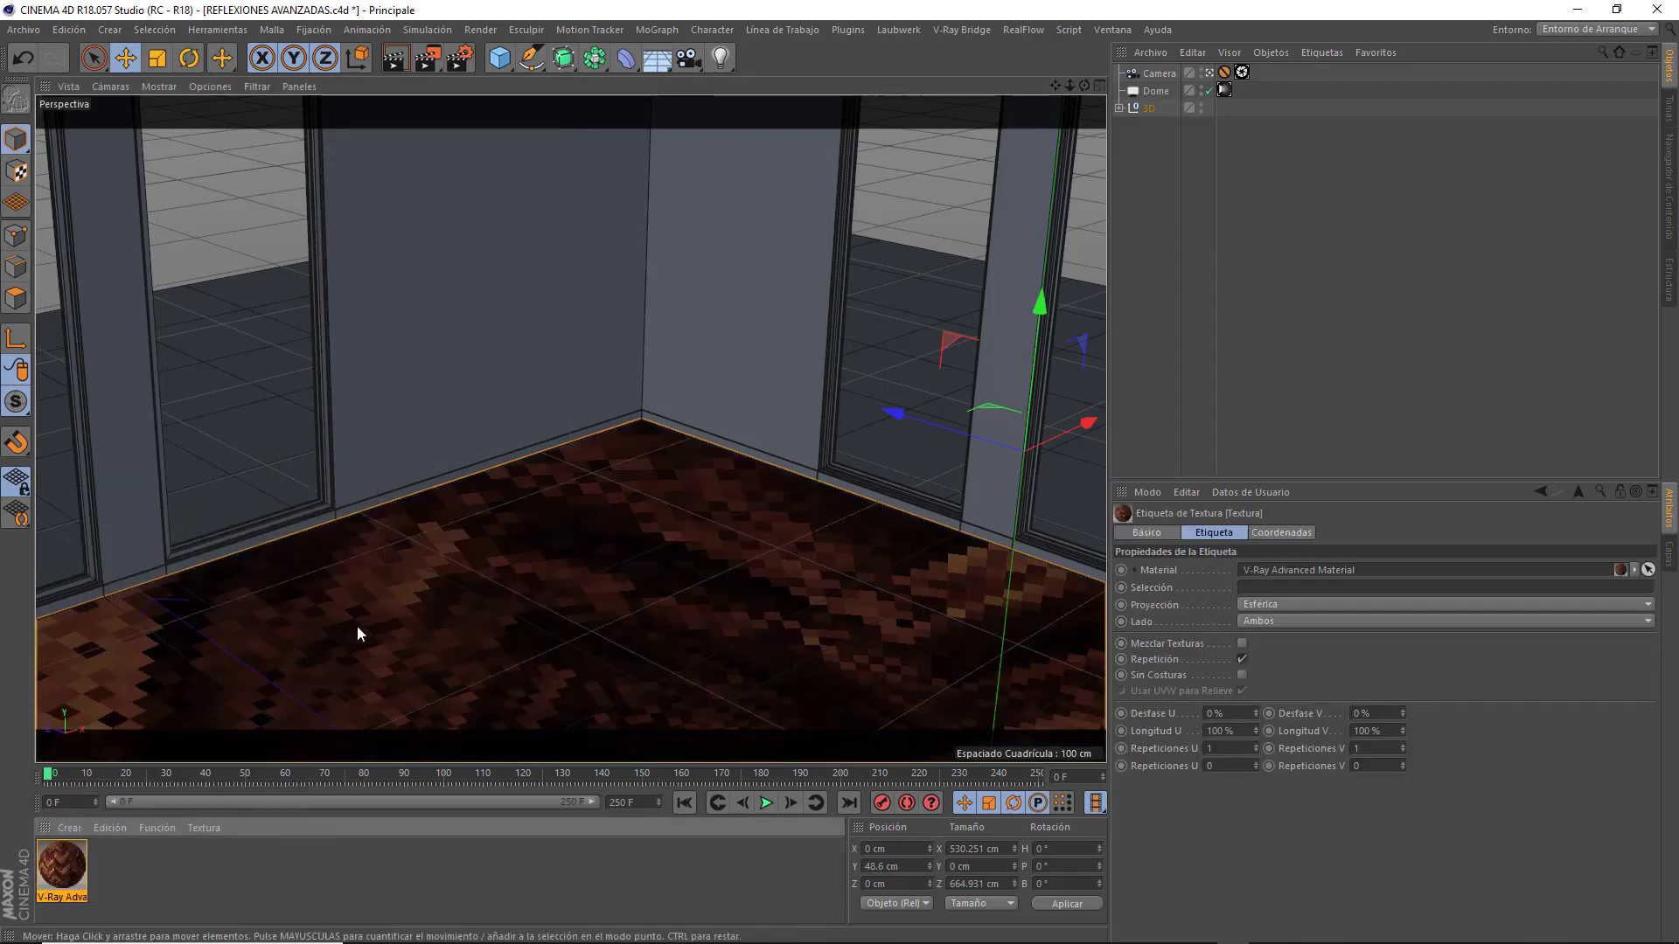
click(1266, 603)
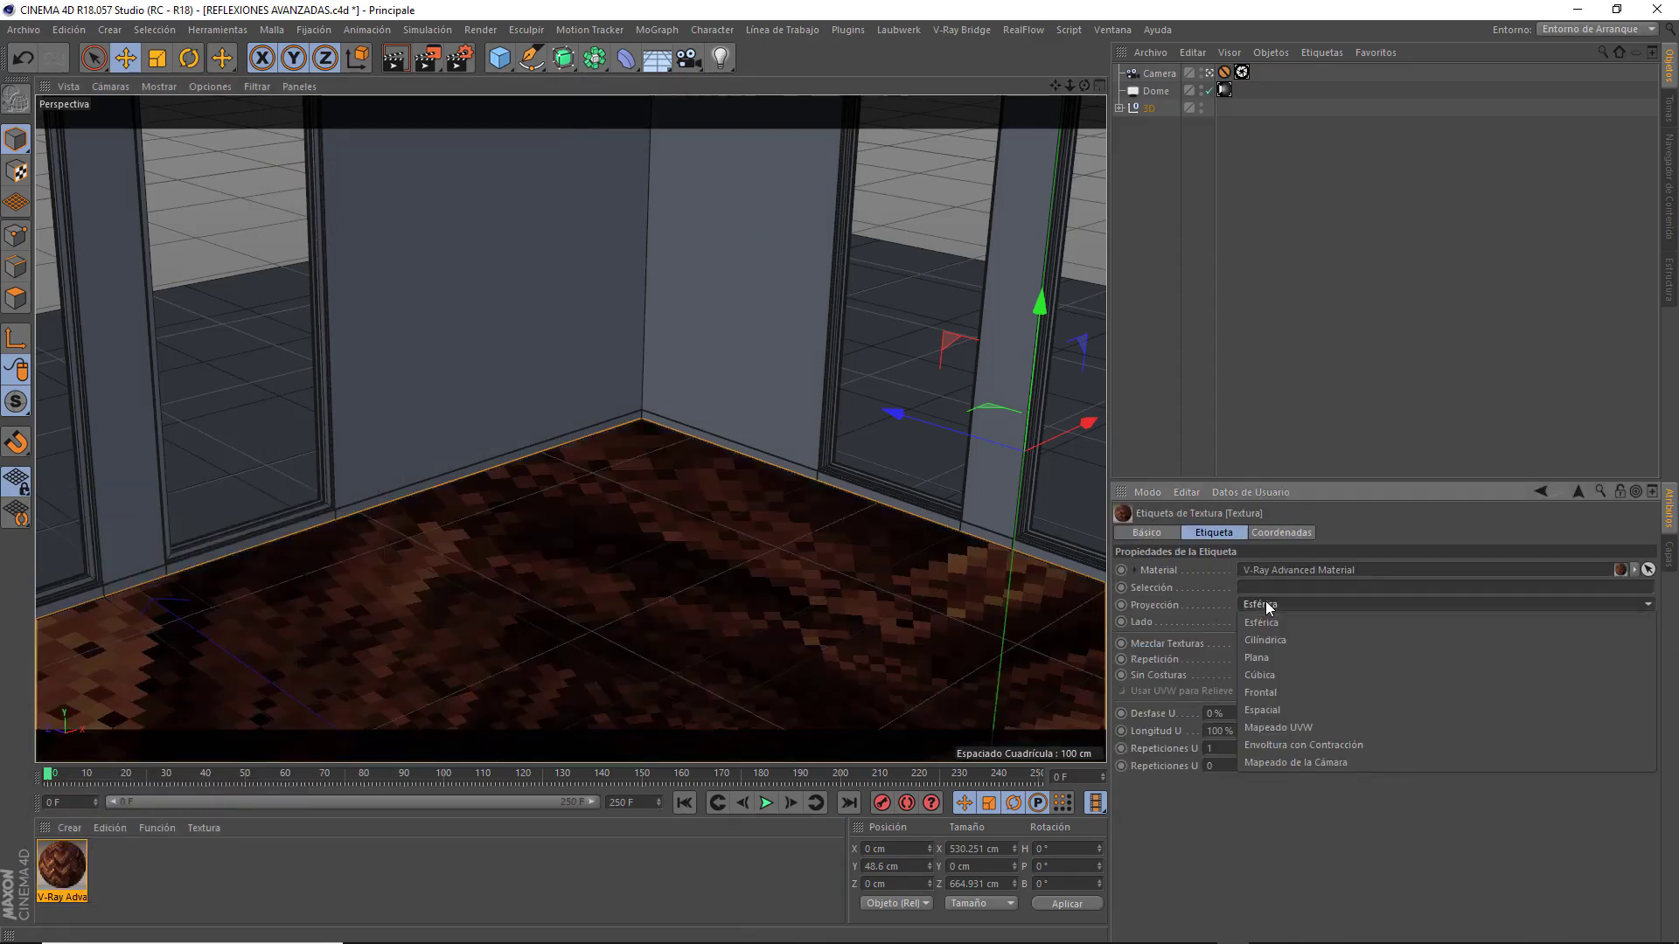
click(1265, 675)
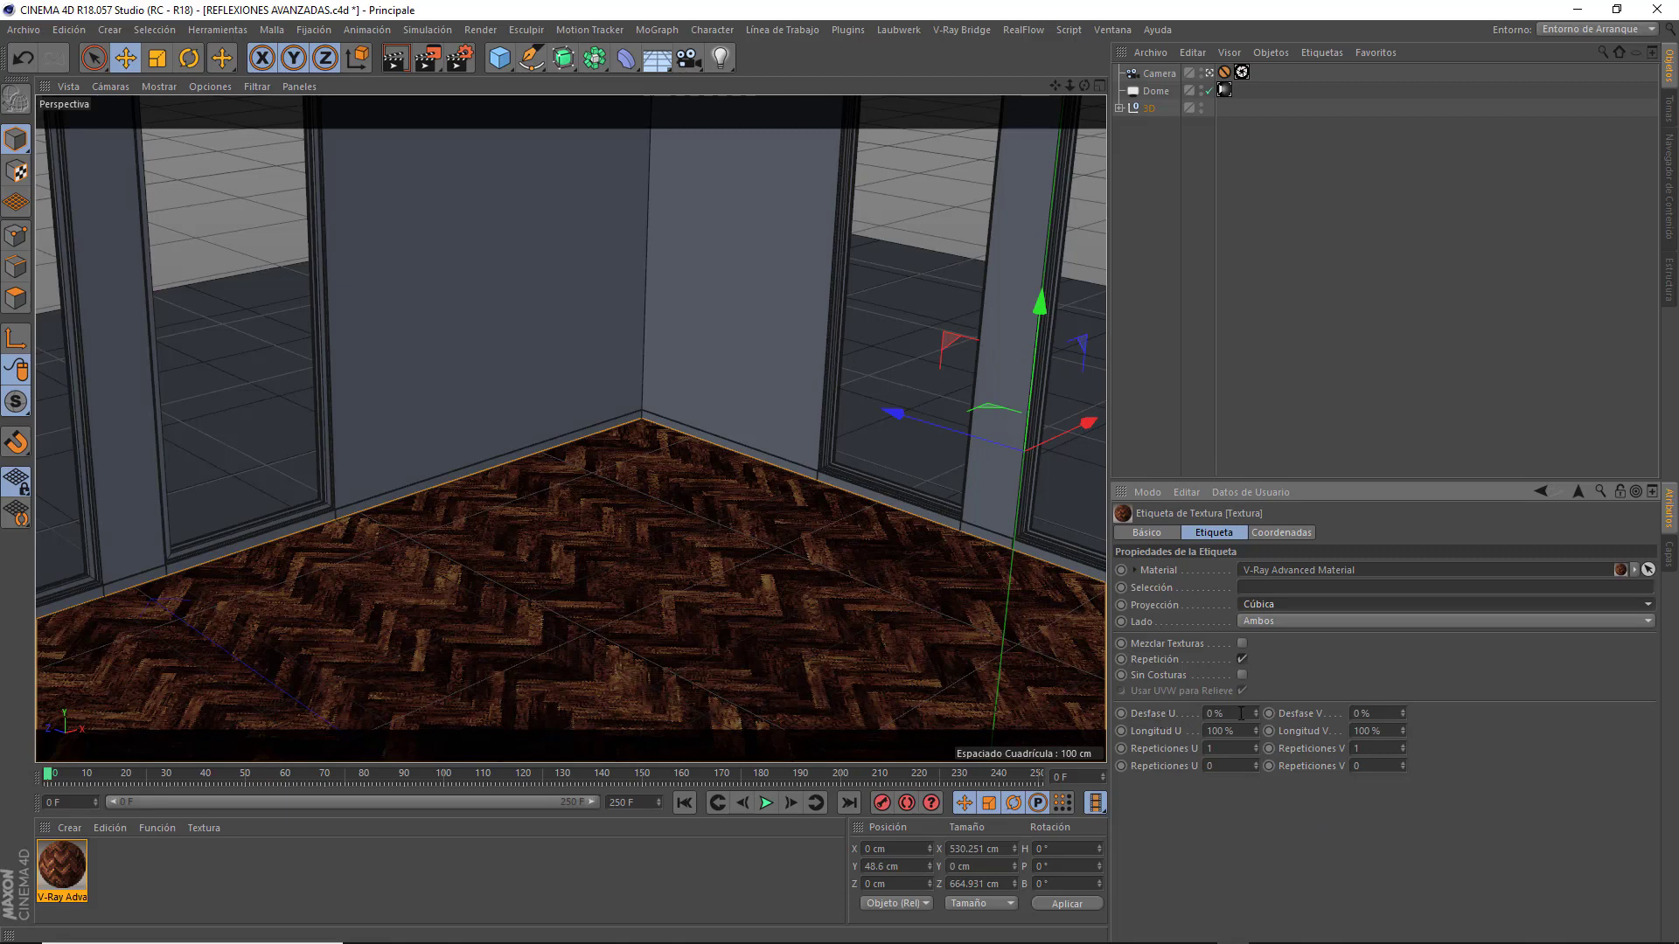
Step: Nudge the texture's U/V offsets and try 5% U and 50% V lengths
drag(1256, 713, 1256, 709)
drag(1402, 712, 1402, 708)
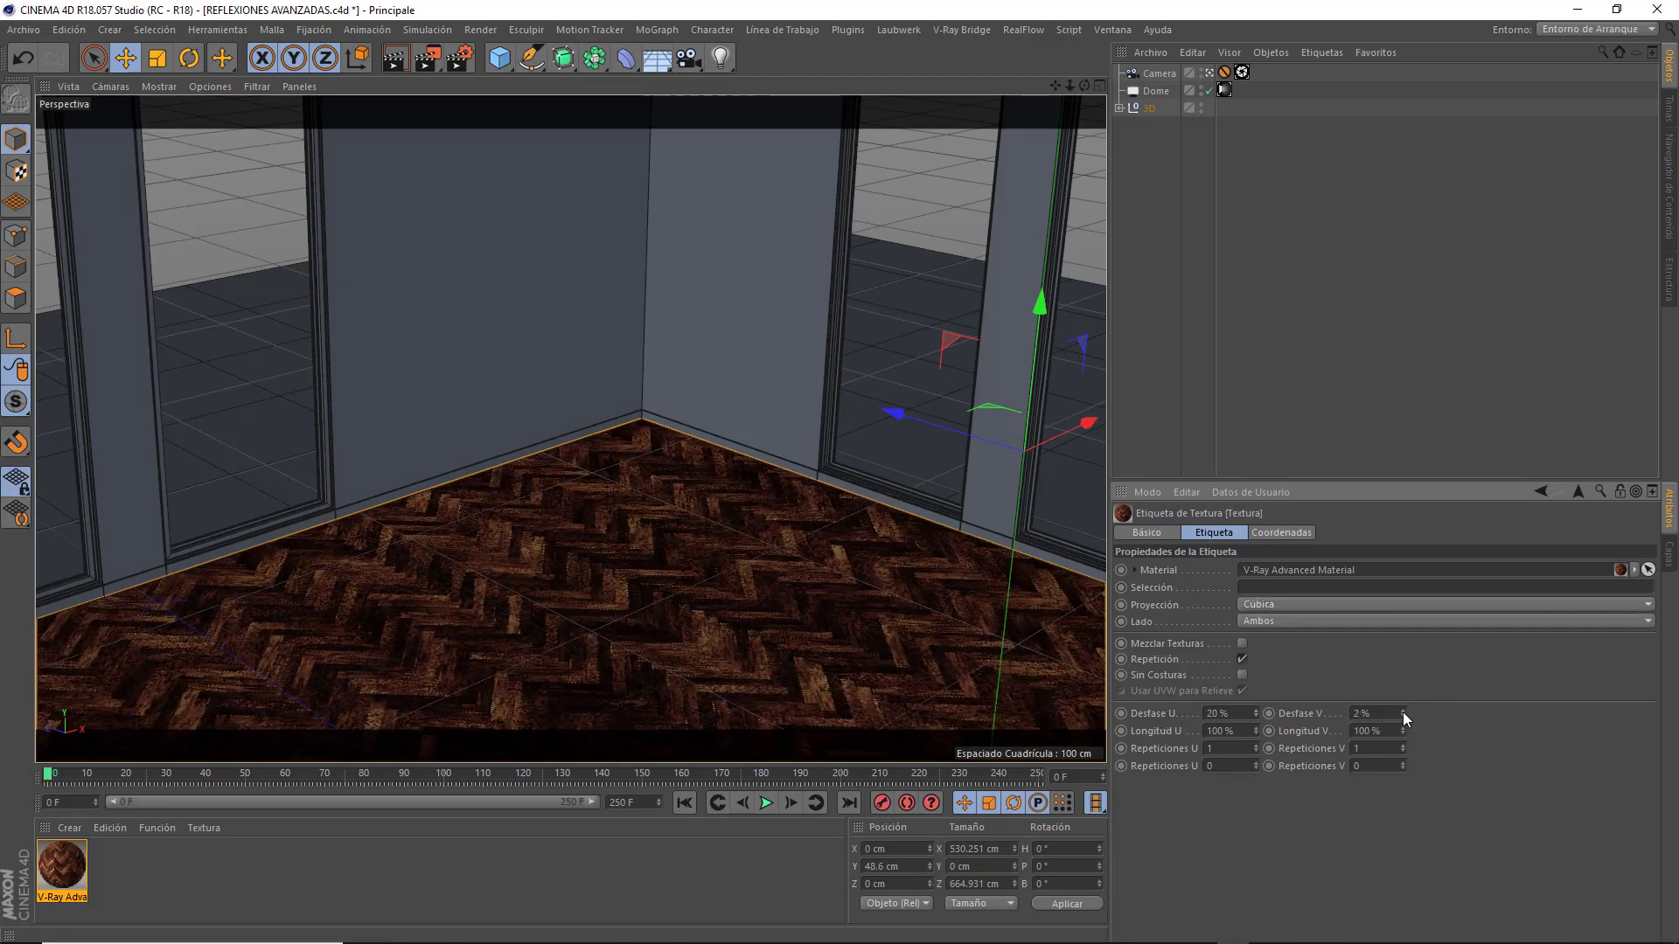
click(1225, 731)
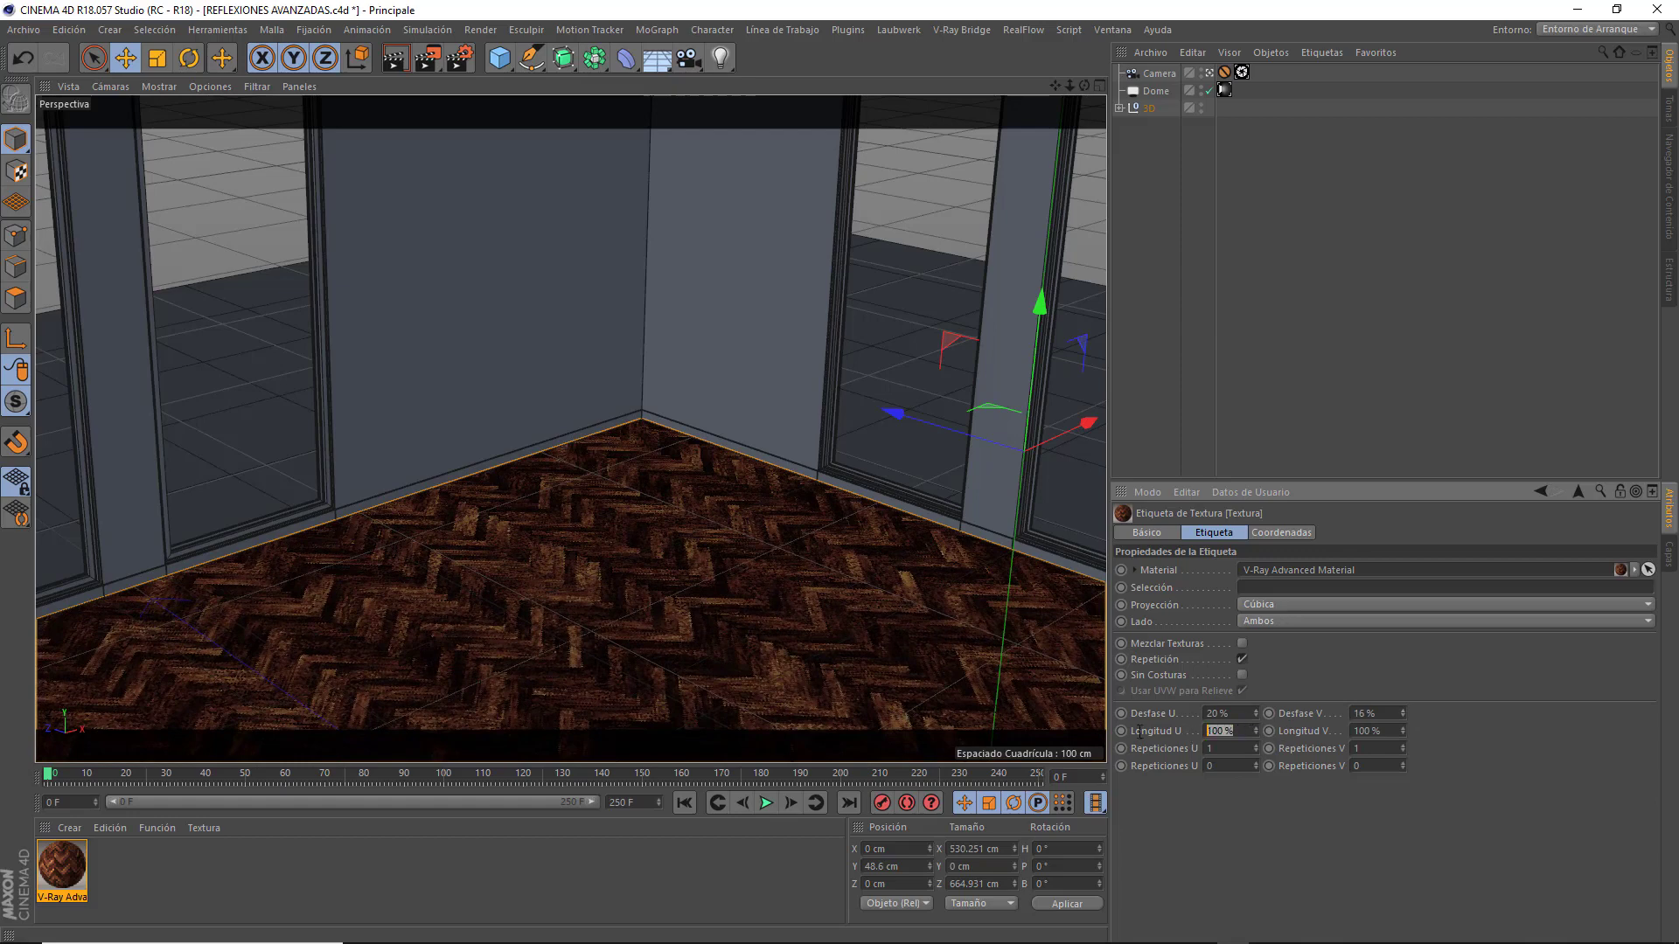
text(5)
key(Tab)
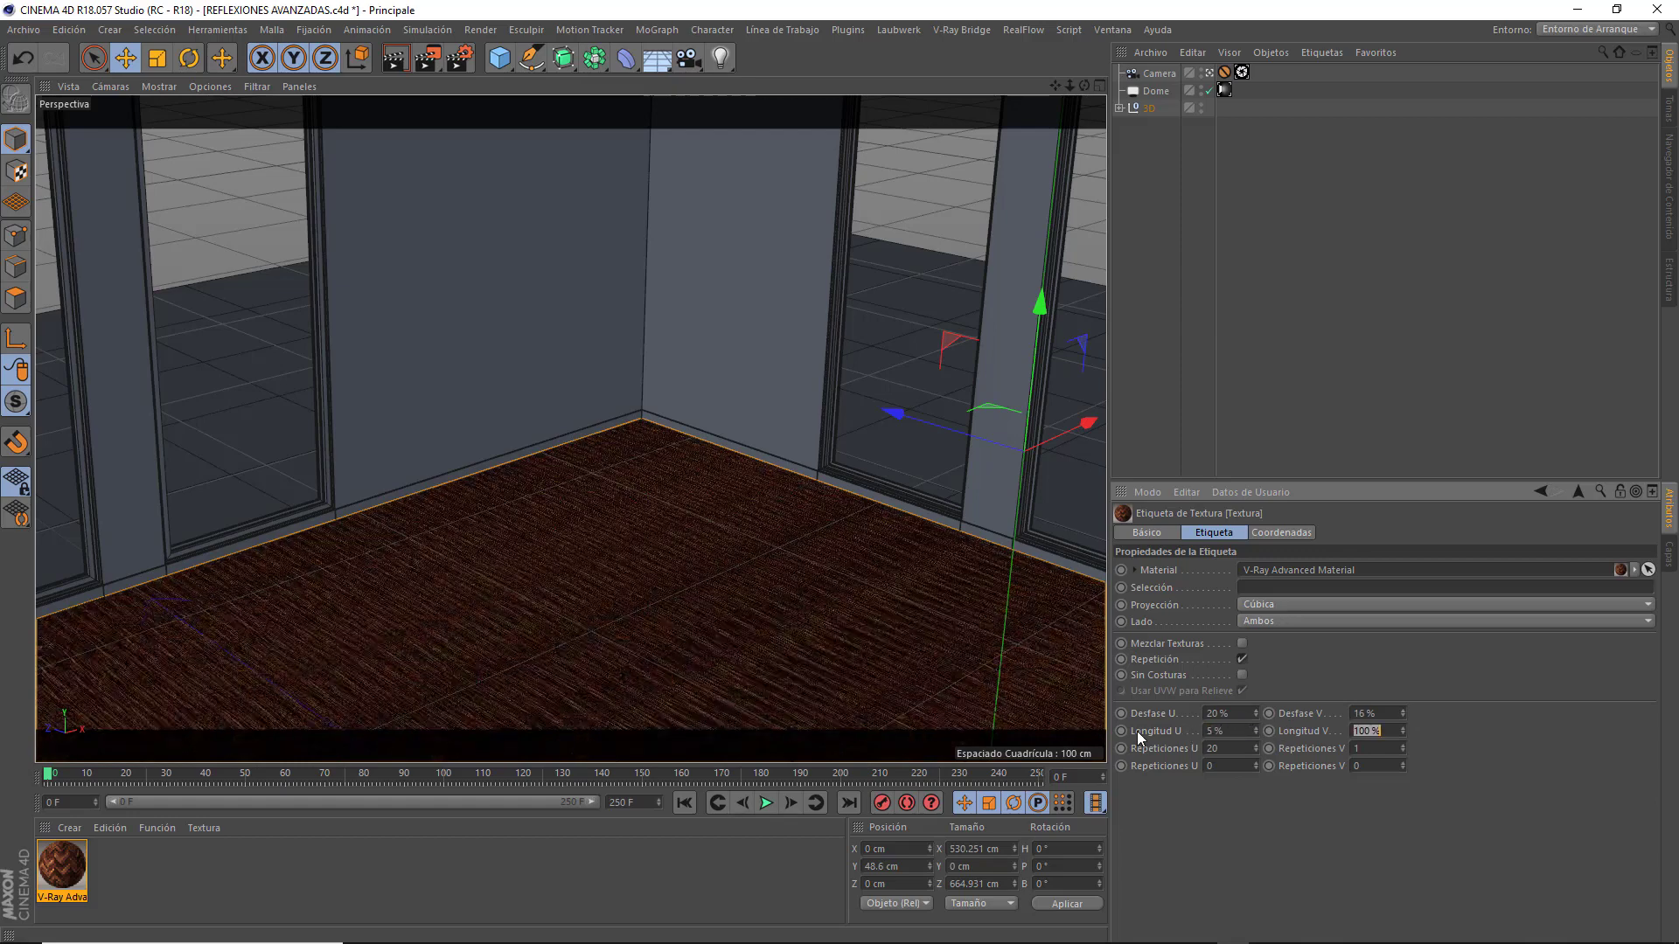
text(50)
key(Return)
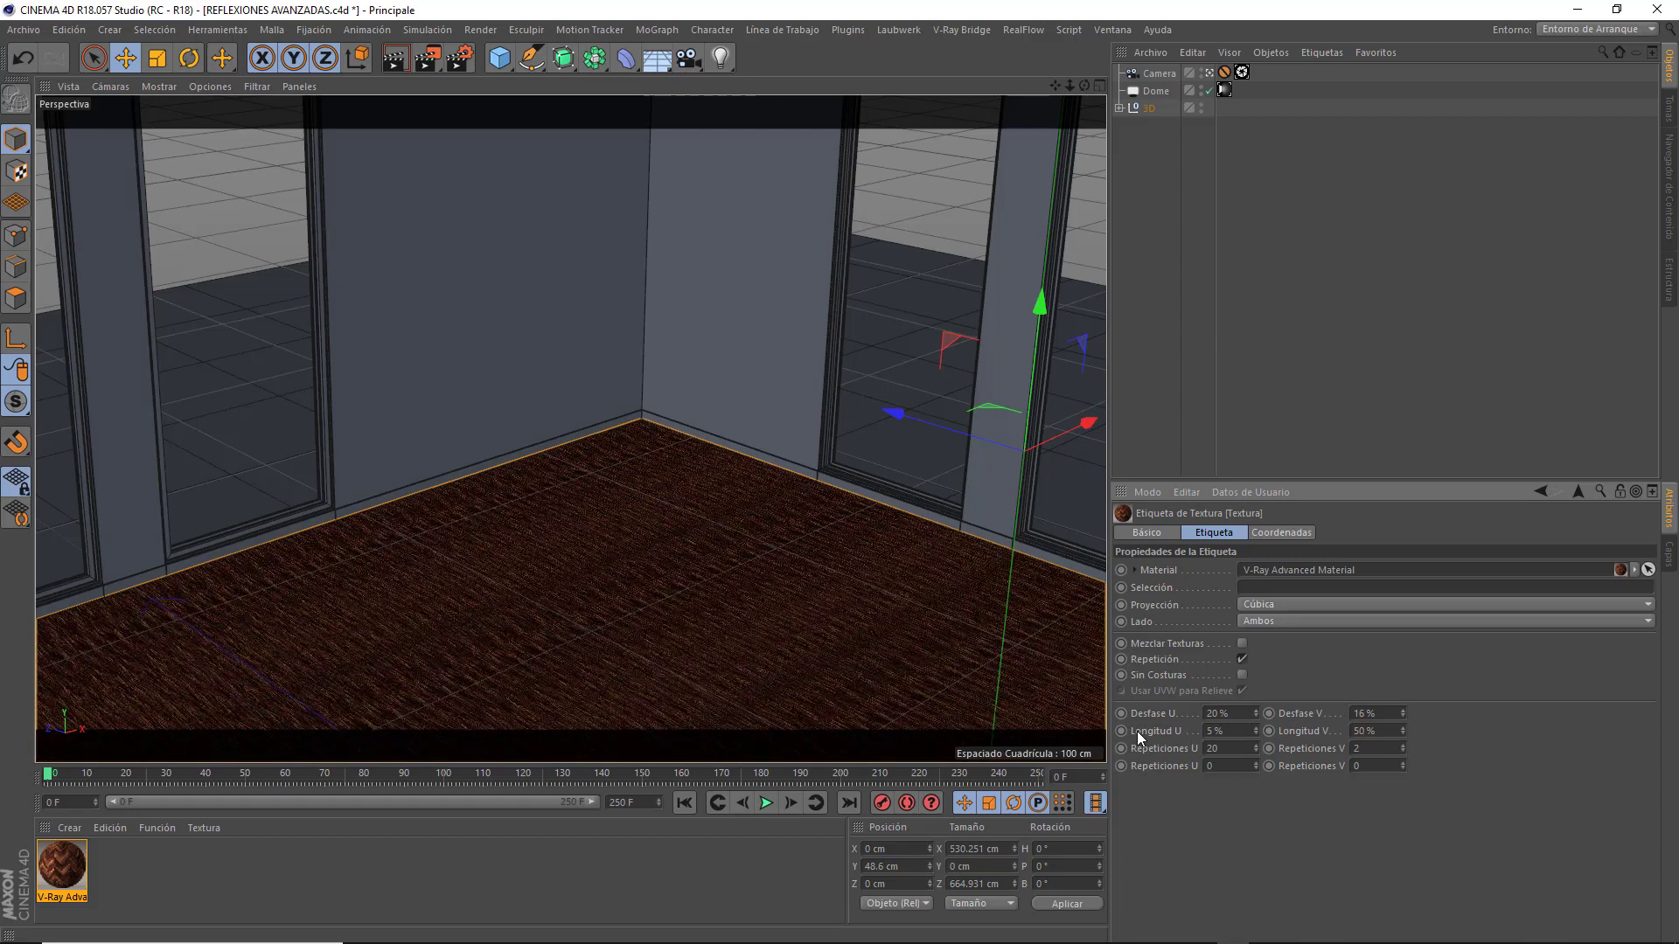
Step: Try 50% and 100% U lengths, then undo the tiling changes
click(1240, 728)
text(0)
key(Return)
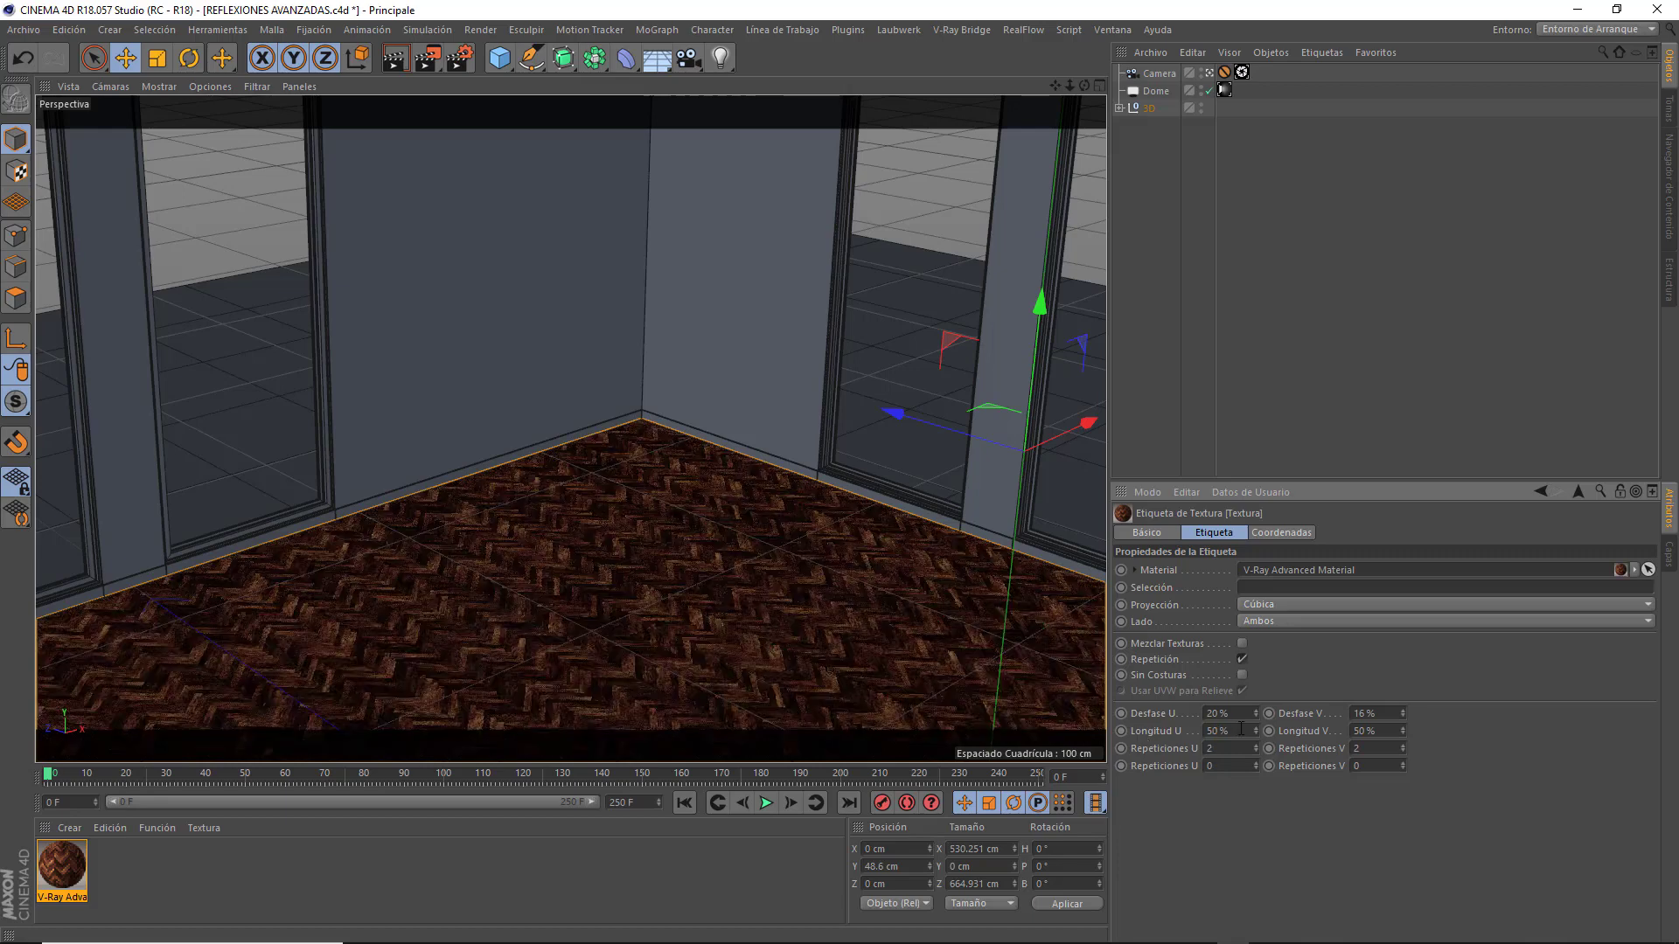
double_click(1241, 728)
text(1)
text(00)
key(ctrl+z)
key(ctrl+z)
key(ctrl+z)
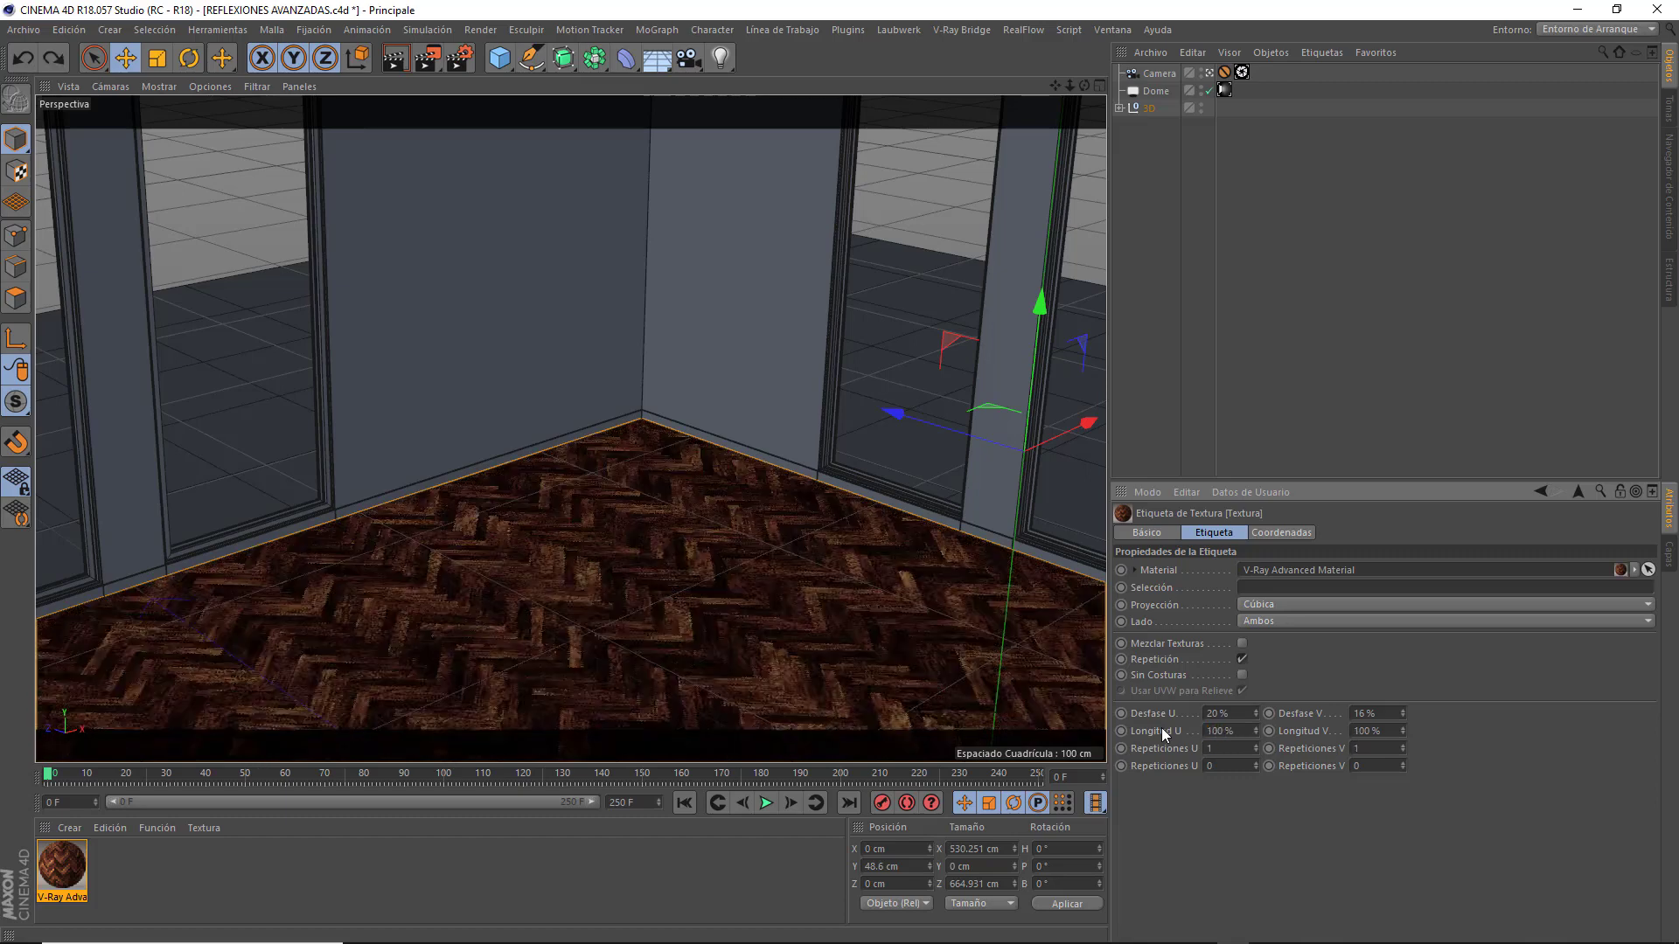
key(ctrl+z)
key(ctrl+z)
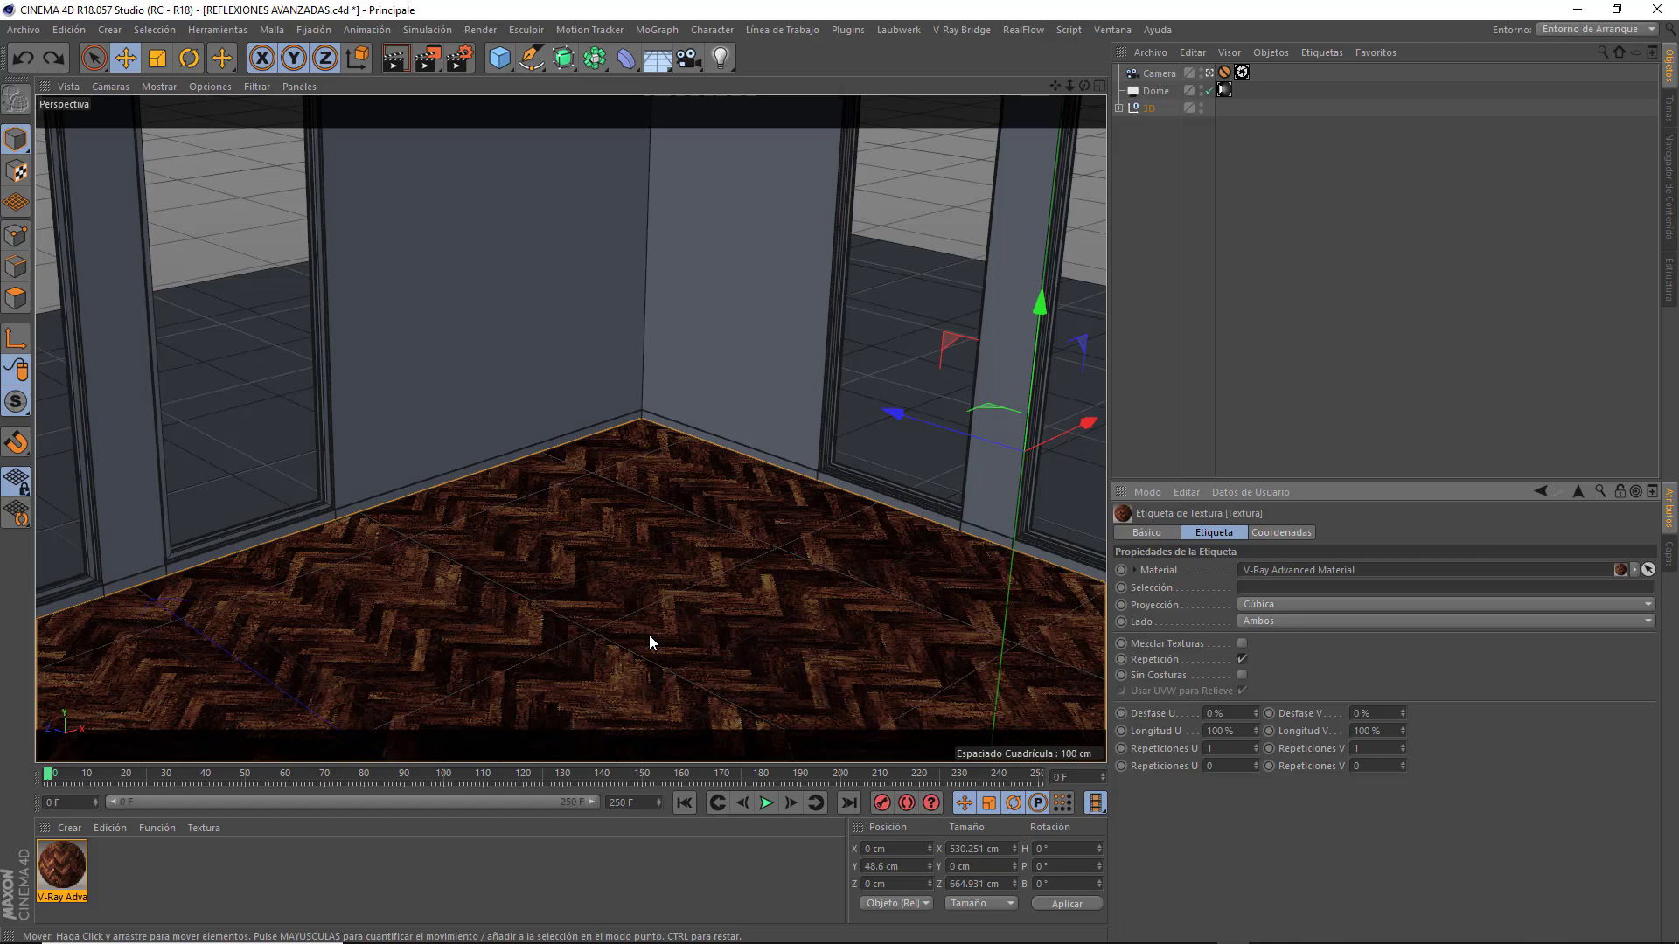
Step: Run a V-Ray viewport render of the full-size herringbone parquet floor
click(391, 66)
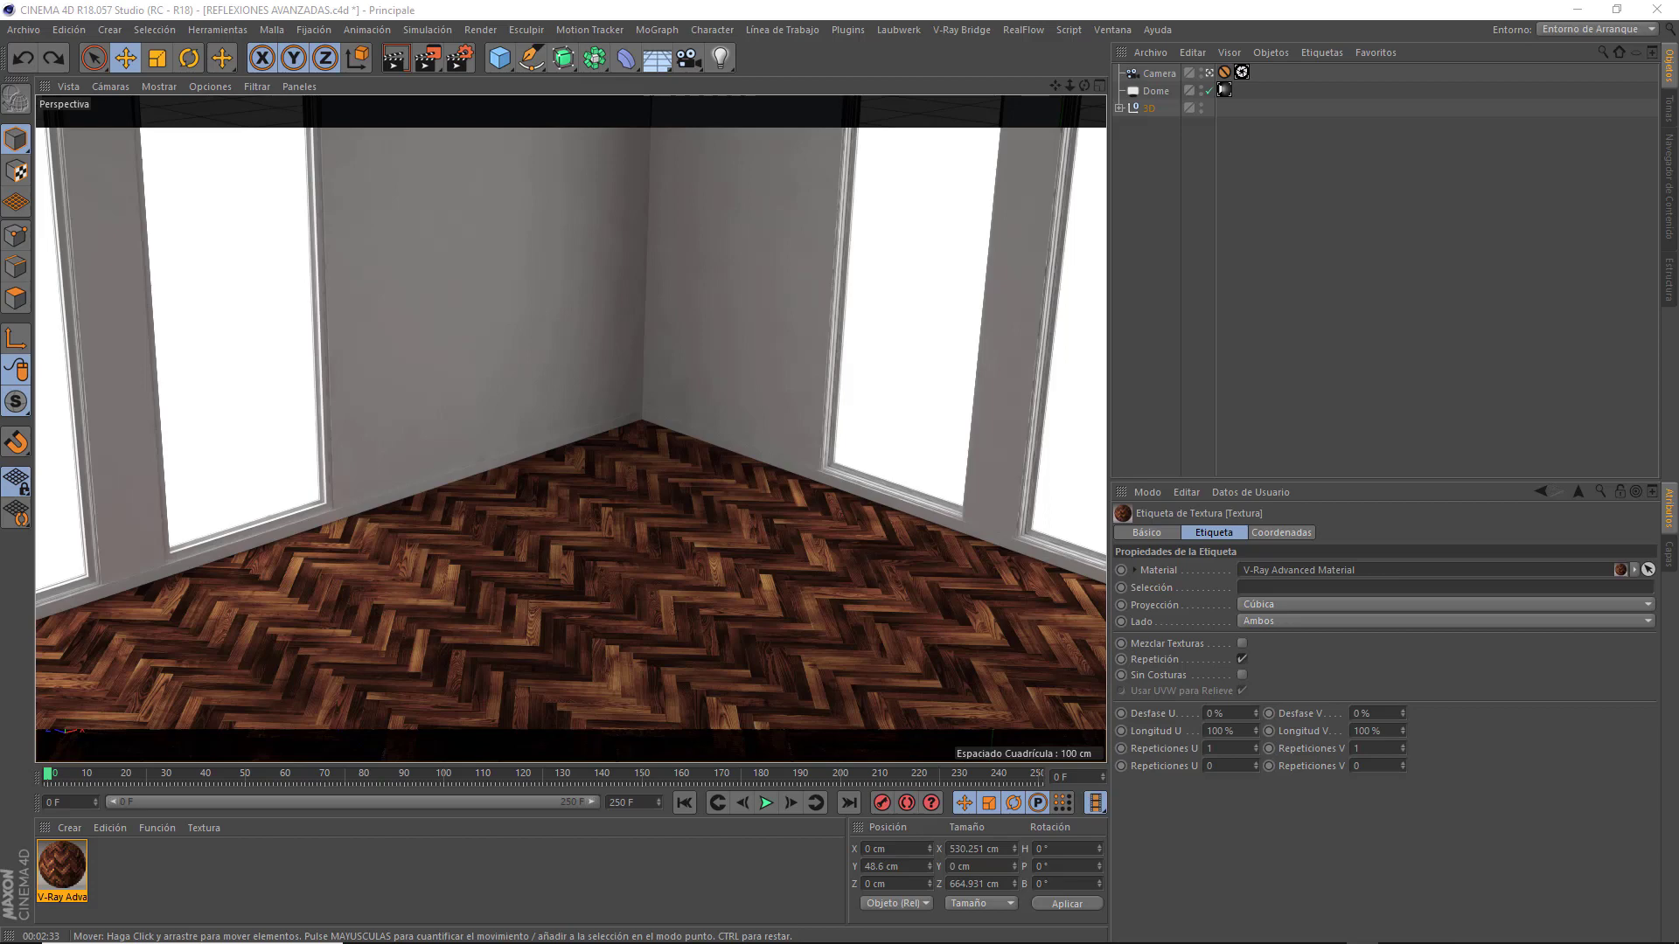
Step: Open the wood material and enable Specular Layer 1 (Blinn, Fresnel IOR 1.6)
click(65, 866)
double_click(65, 866)
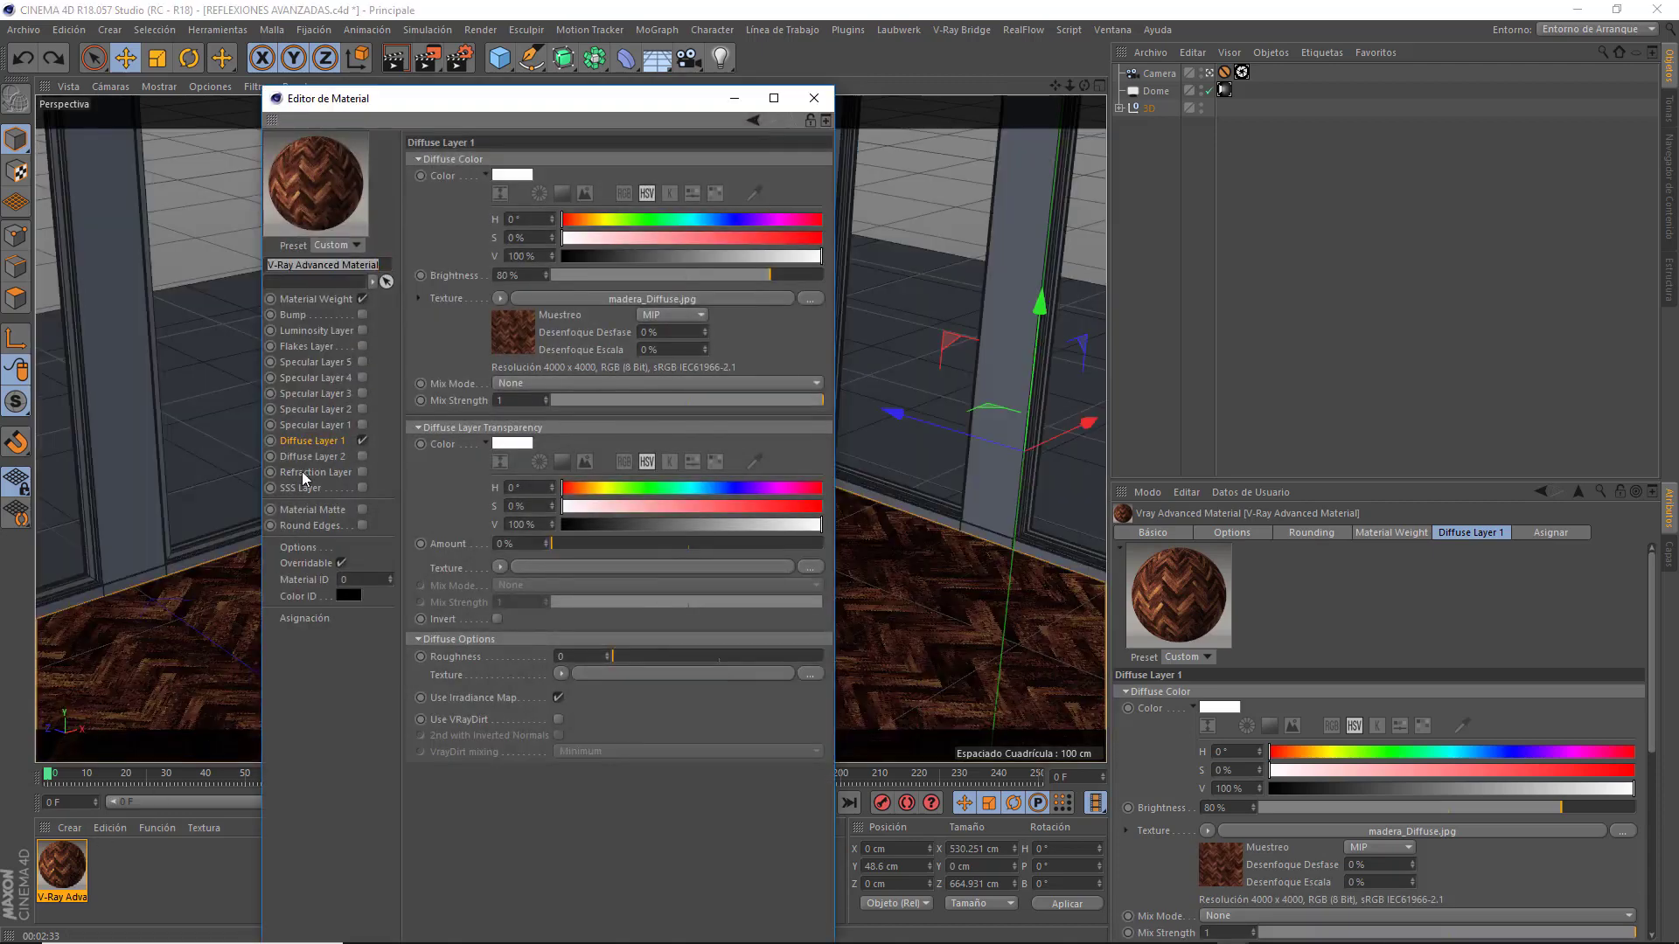
click(362, 424)
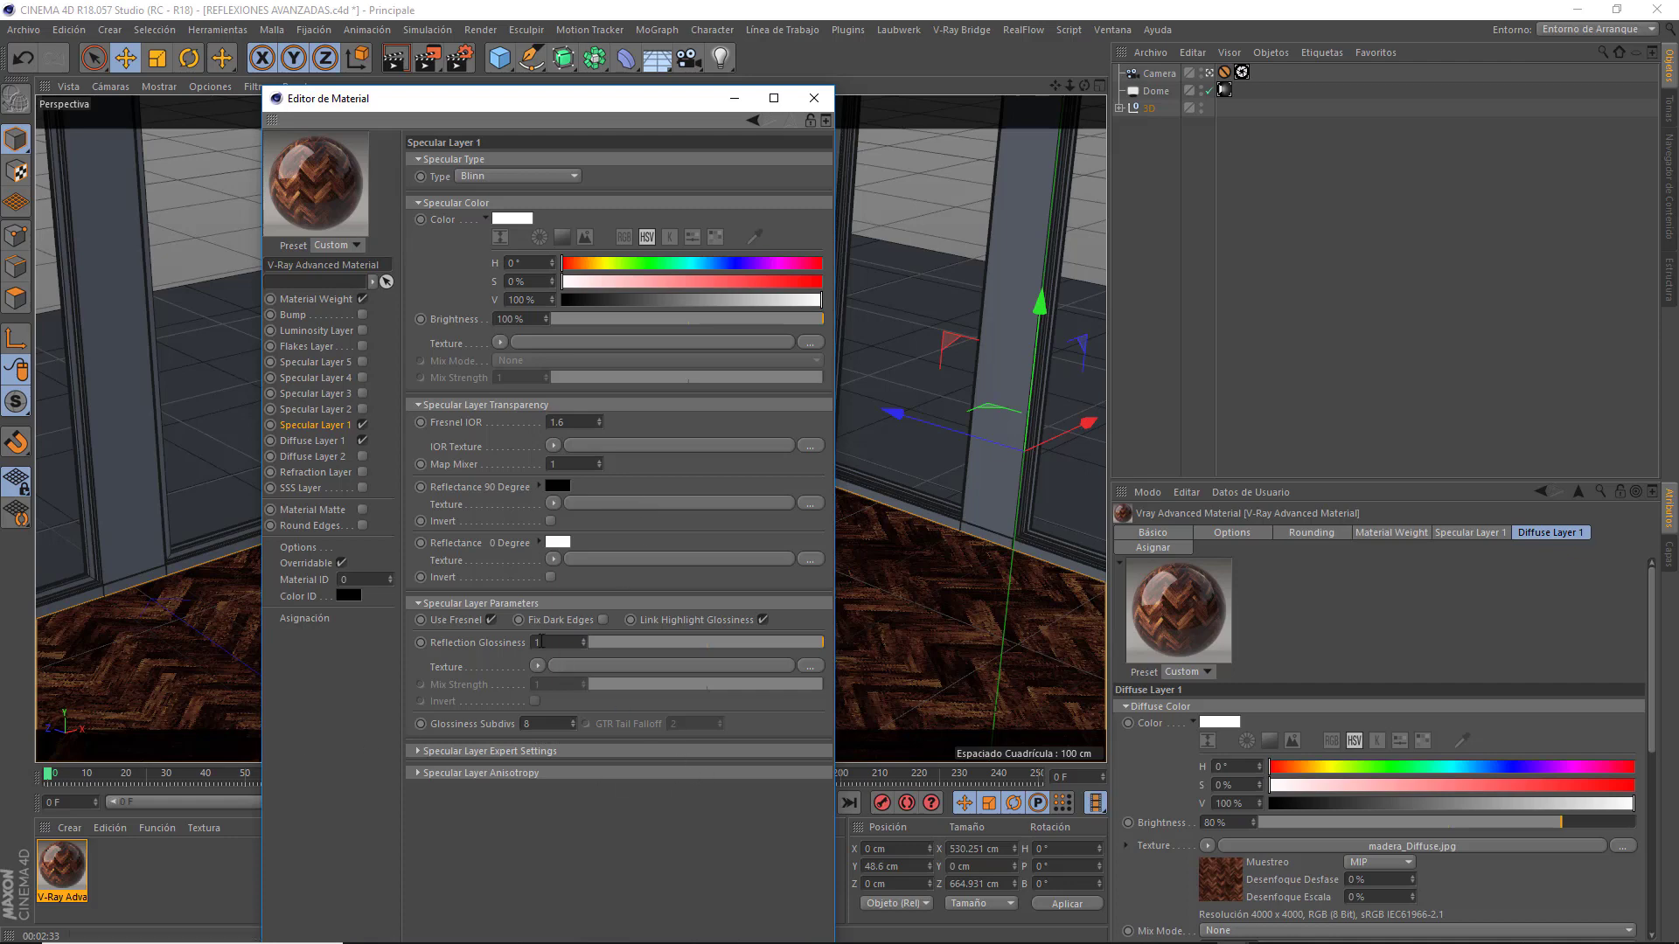
Step: Untick Use Fresnel on the wood material's Specular Layer 1
click(490, 620)
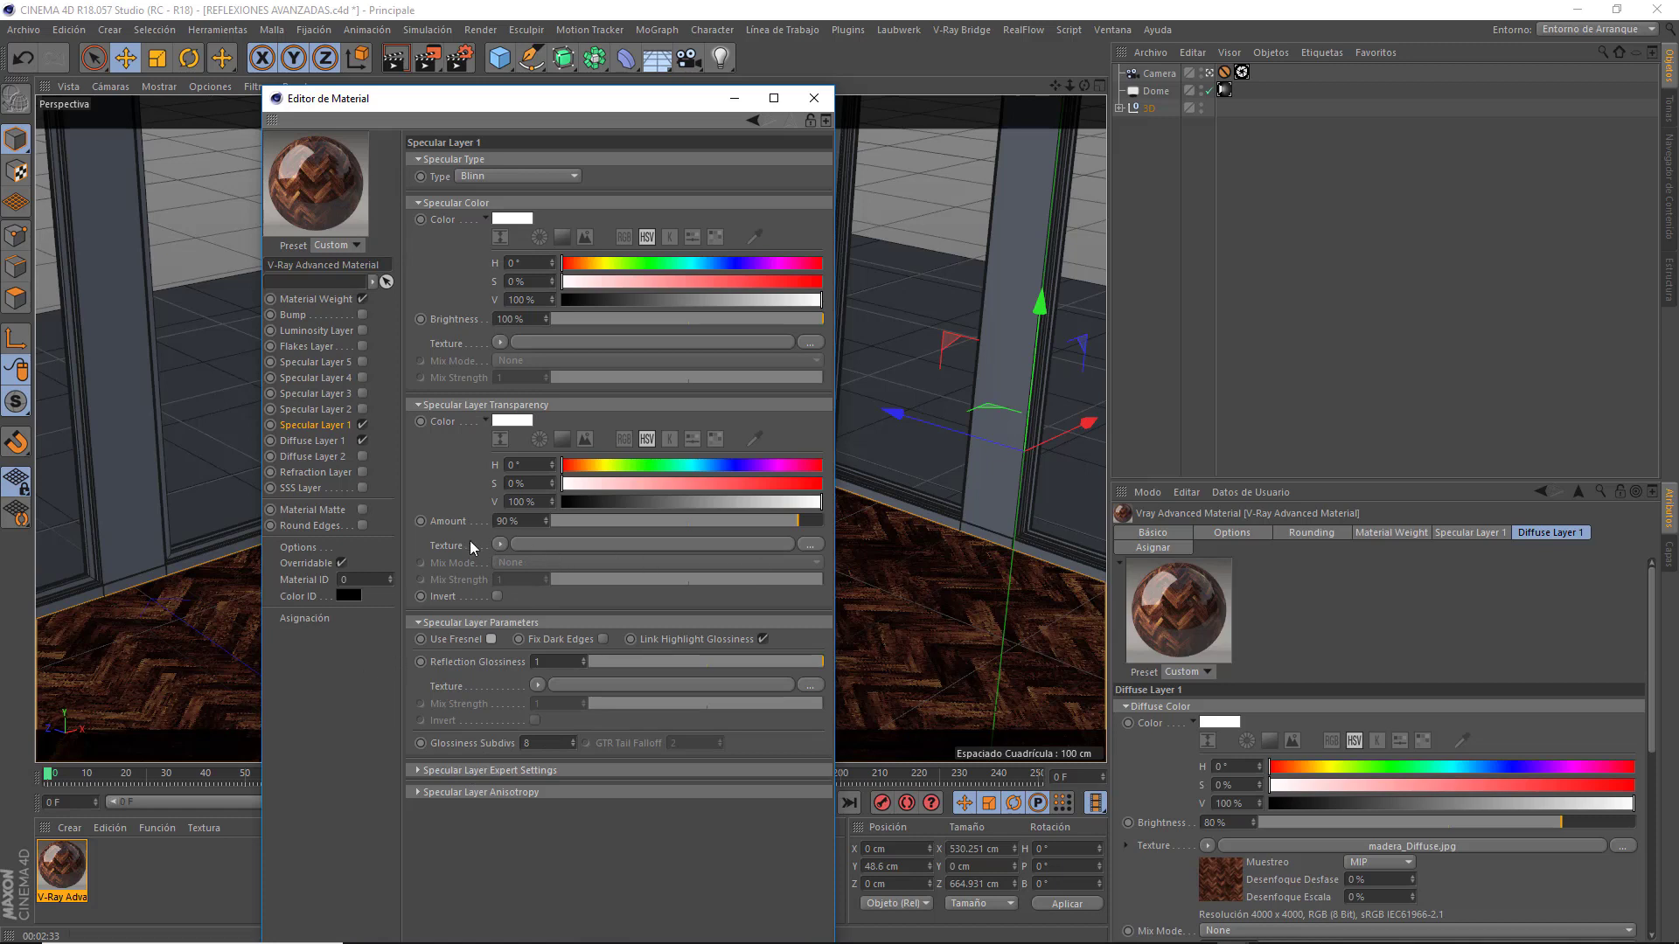
Step: Load a Fresnel shader into Specular Layer 1's Transparency Texture and bring up its settings
click(500, 545)
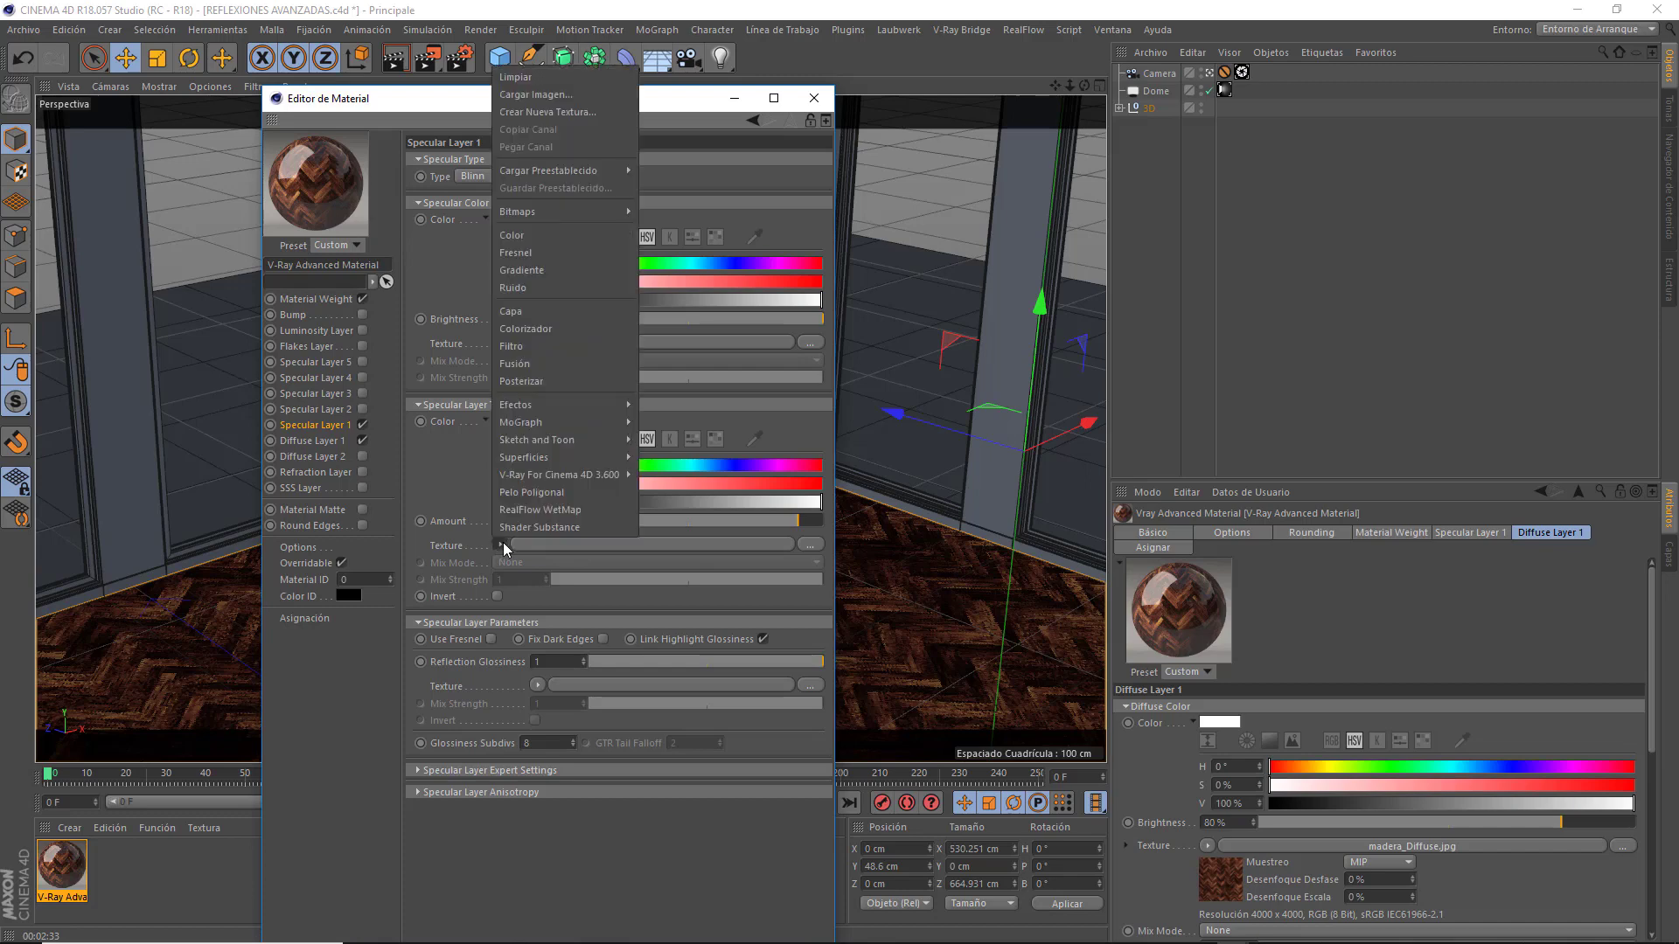
click(546, 253)
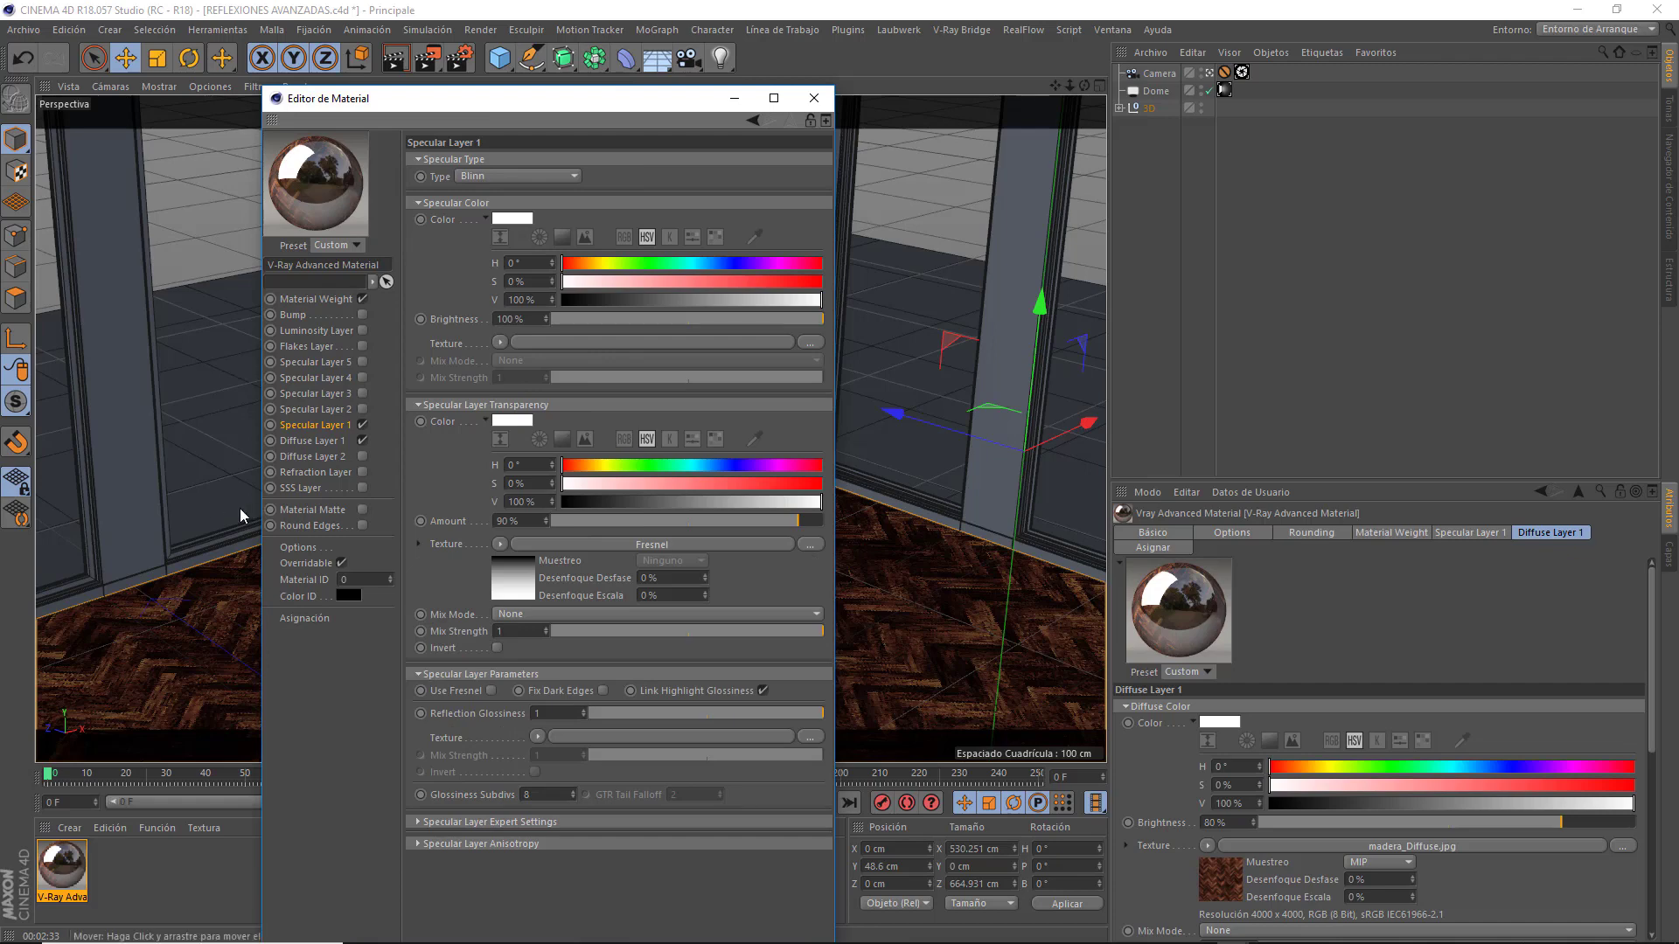
click(608, 545)
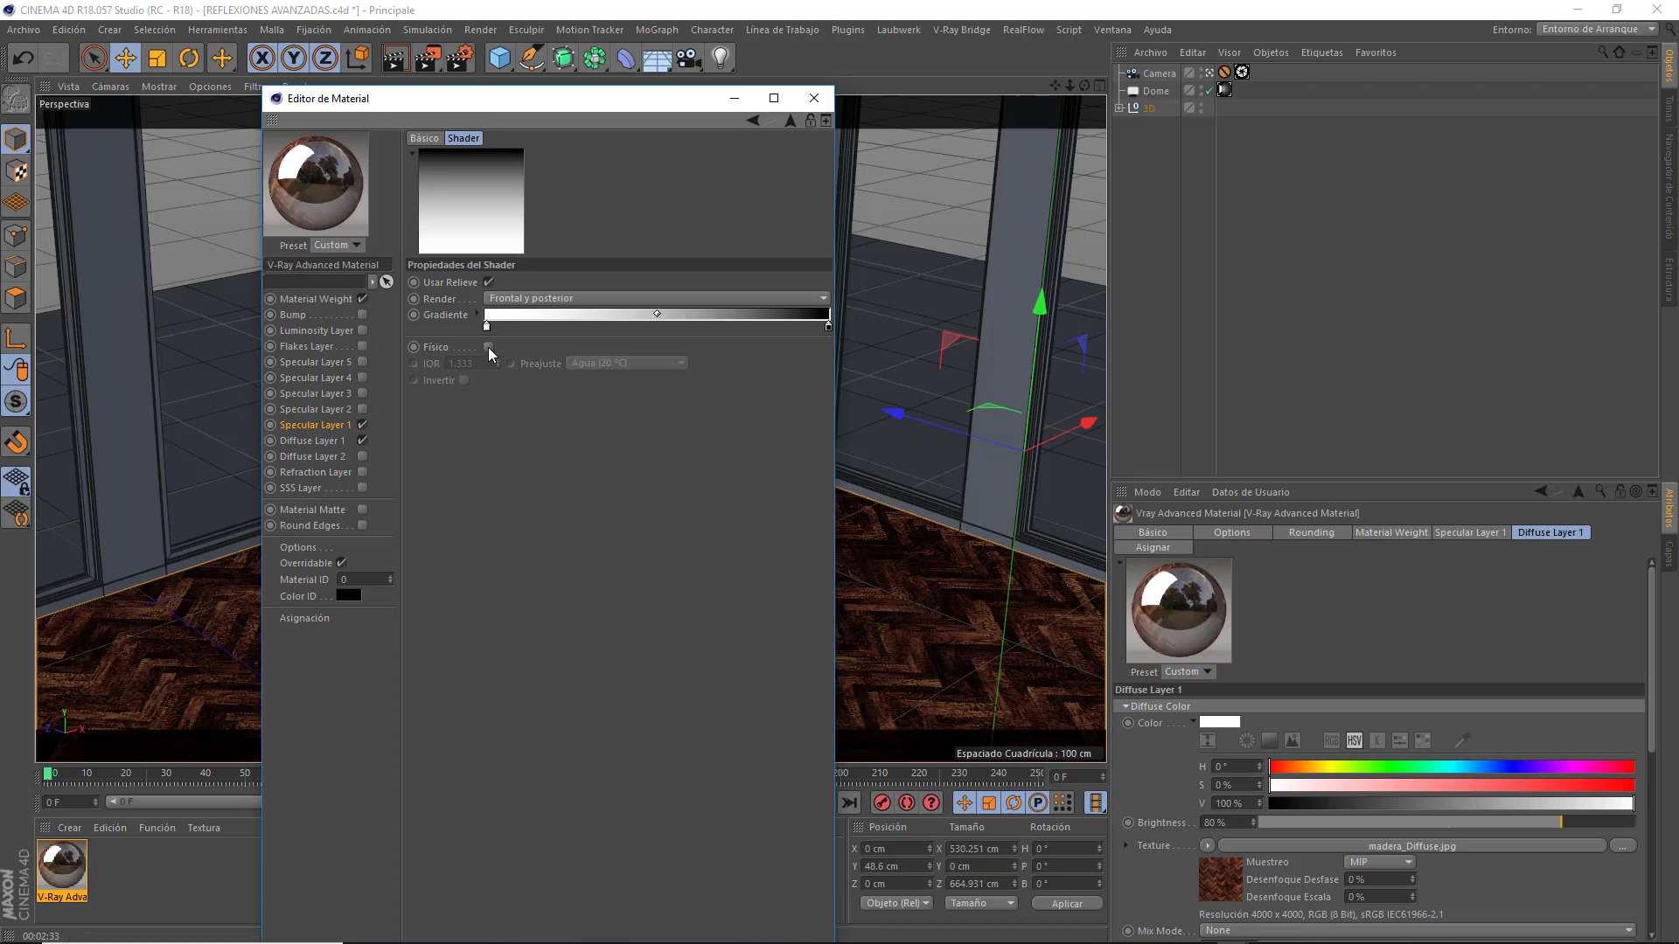
Step: Toggle the Fresnel's Físico and Invertir options, leaving it non-physical
click(489, 348)
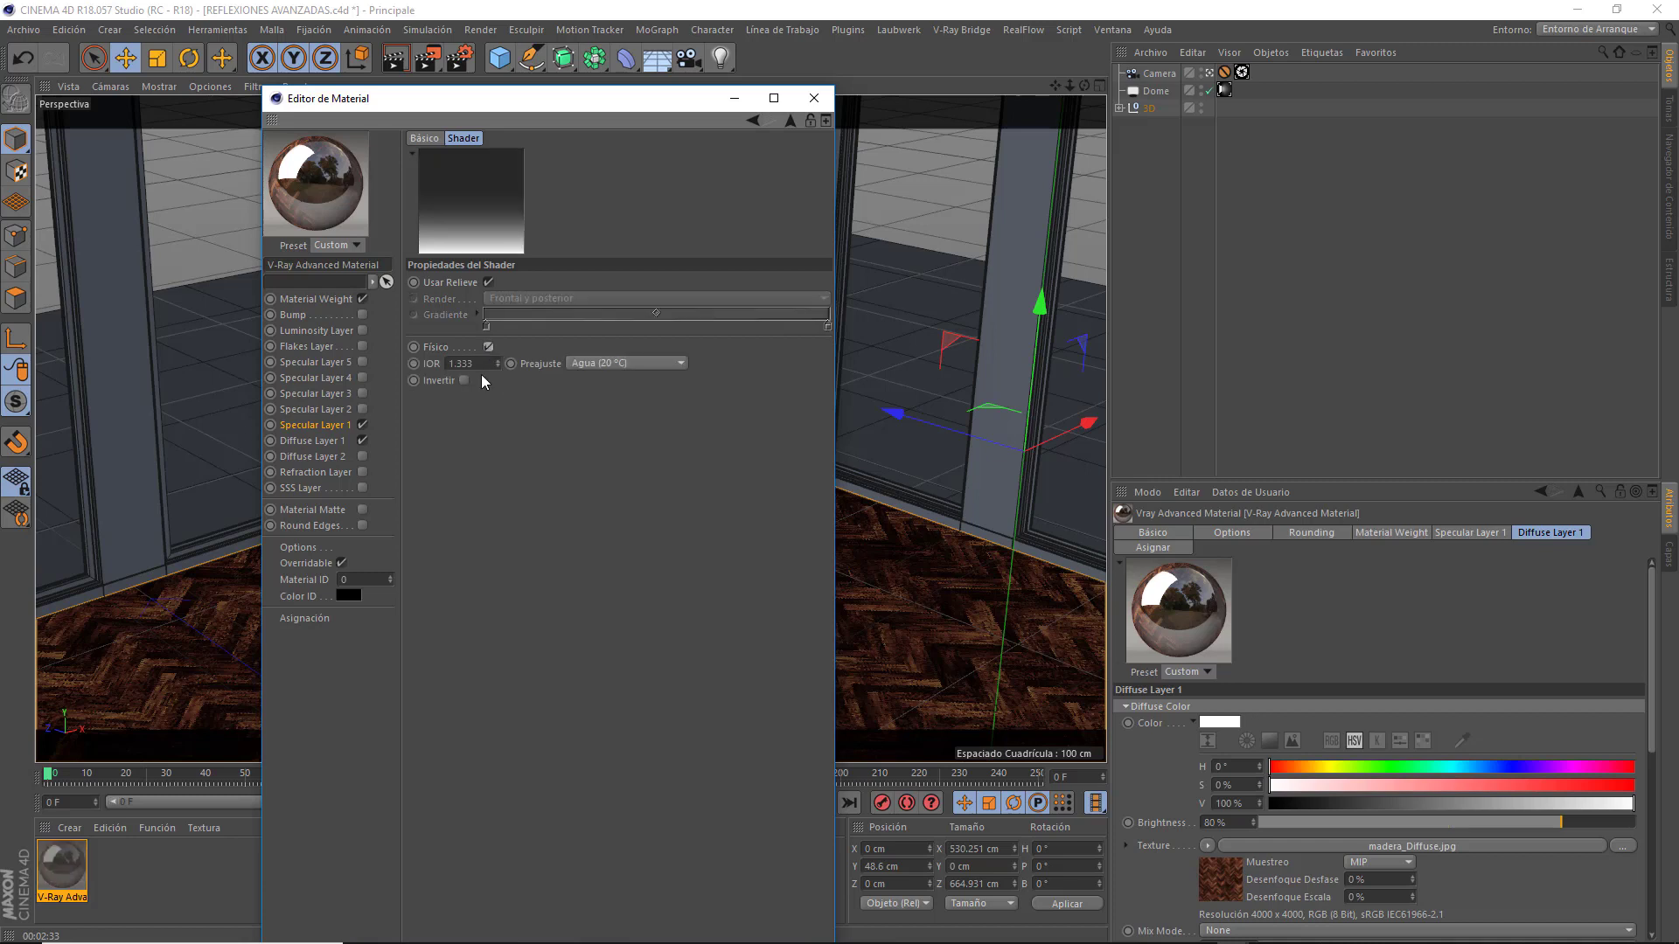
click(464, 380)
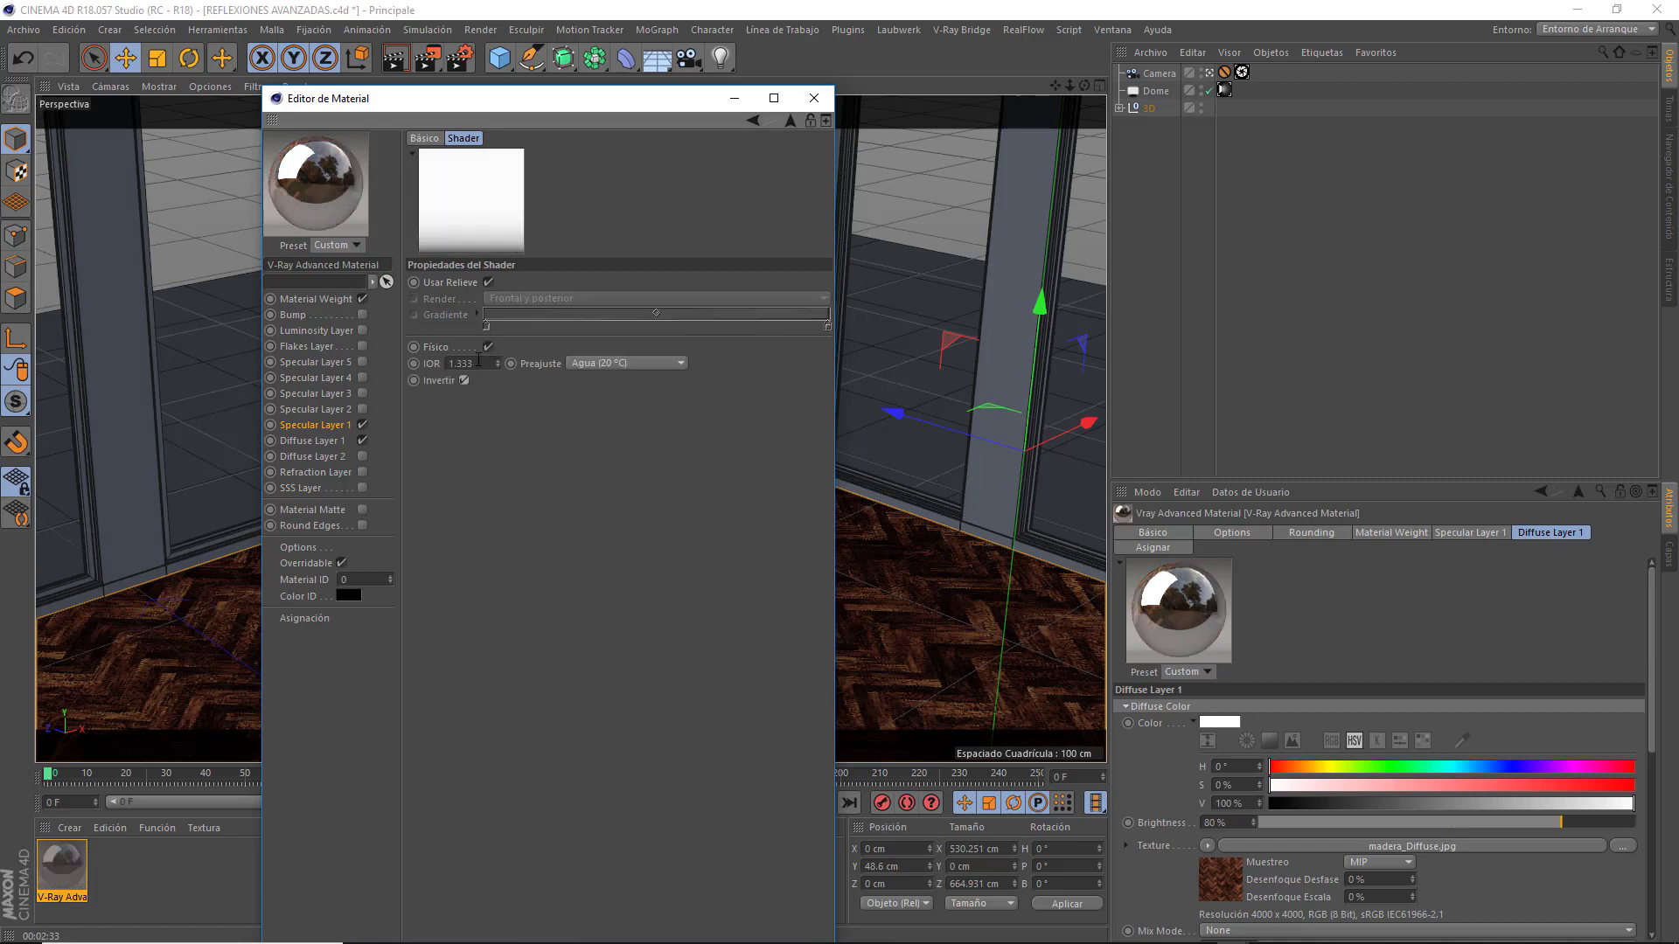
click(489, 347)
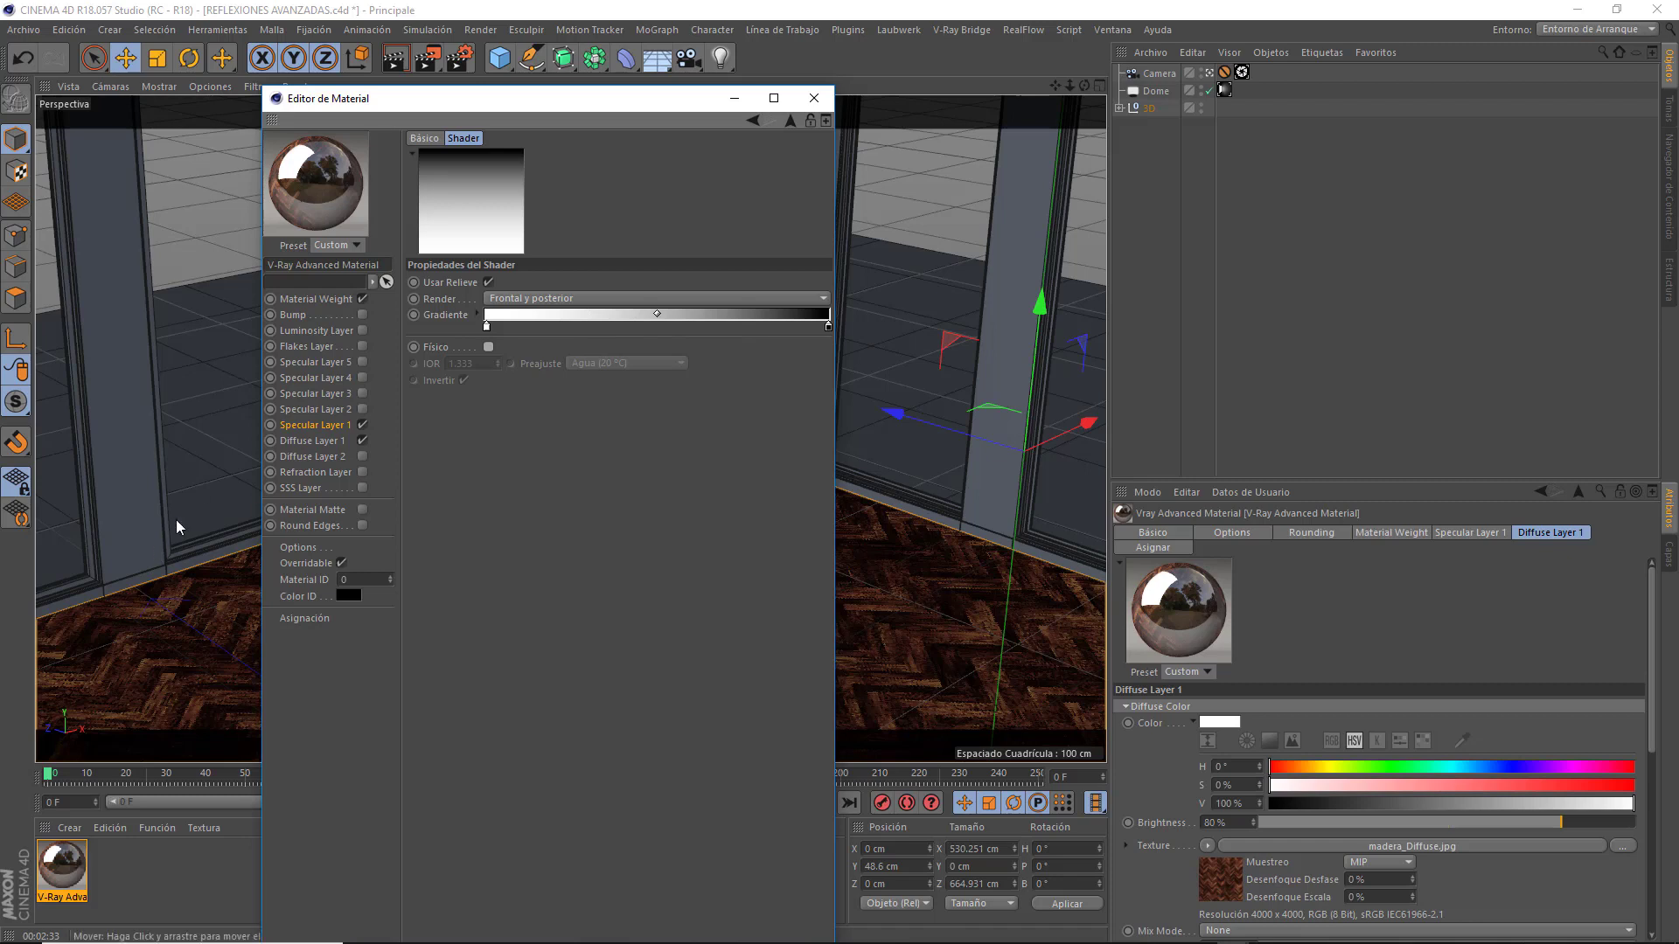
click(315, 426)
Step: Enable Invert on Specular Layer 1's transparency after comparing previews with it on and off
click(496, 648)
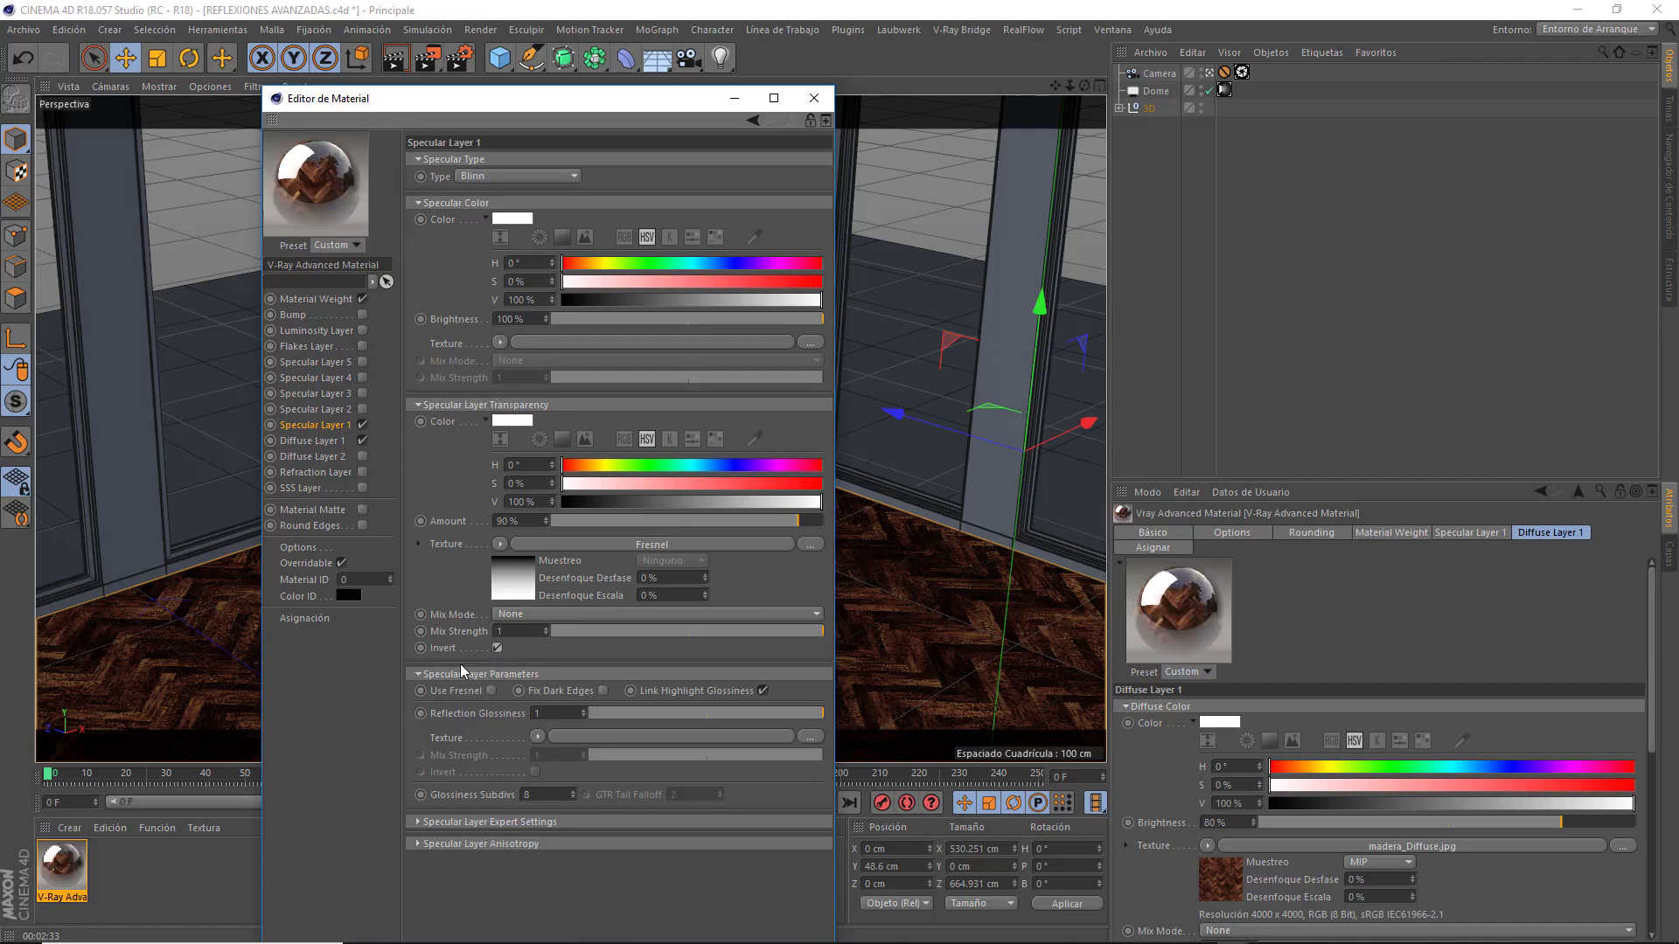
click(495, 649)
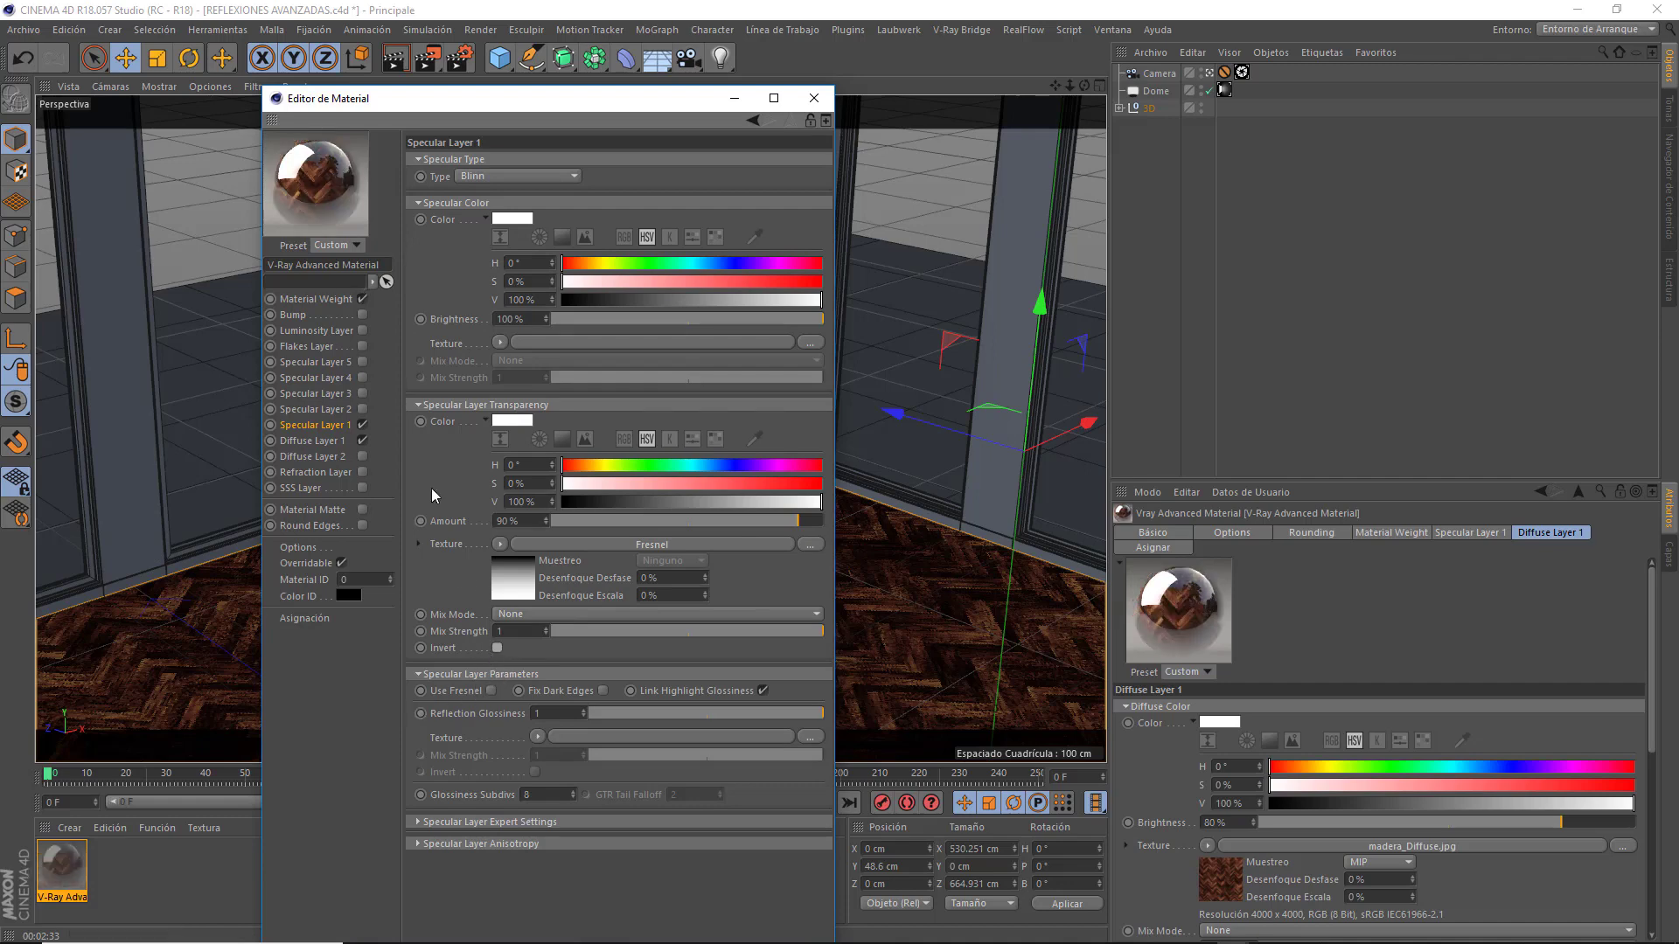
click(498, 649)
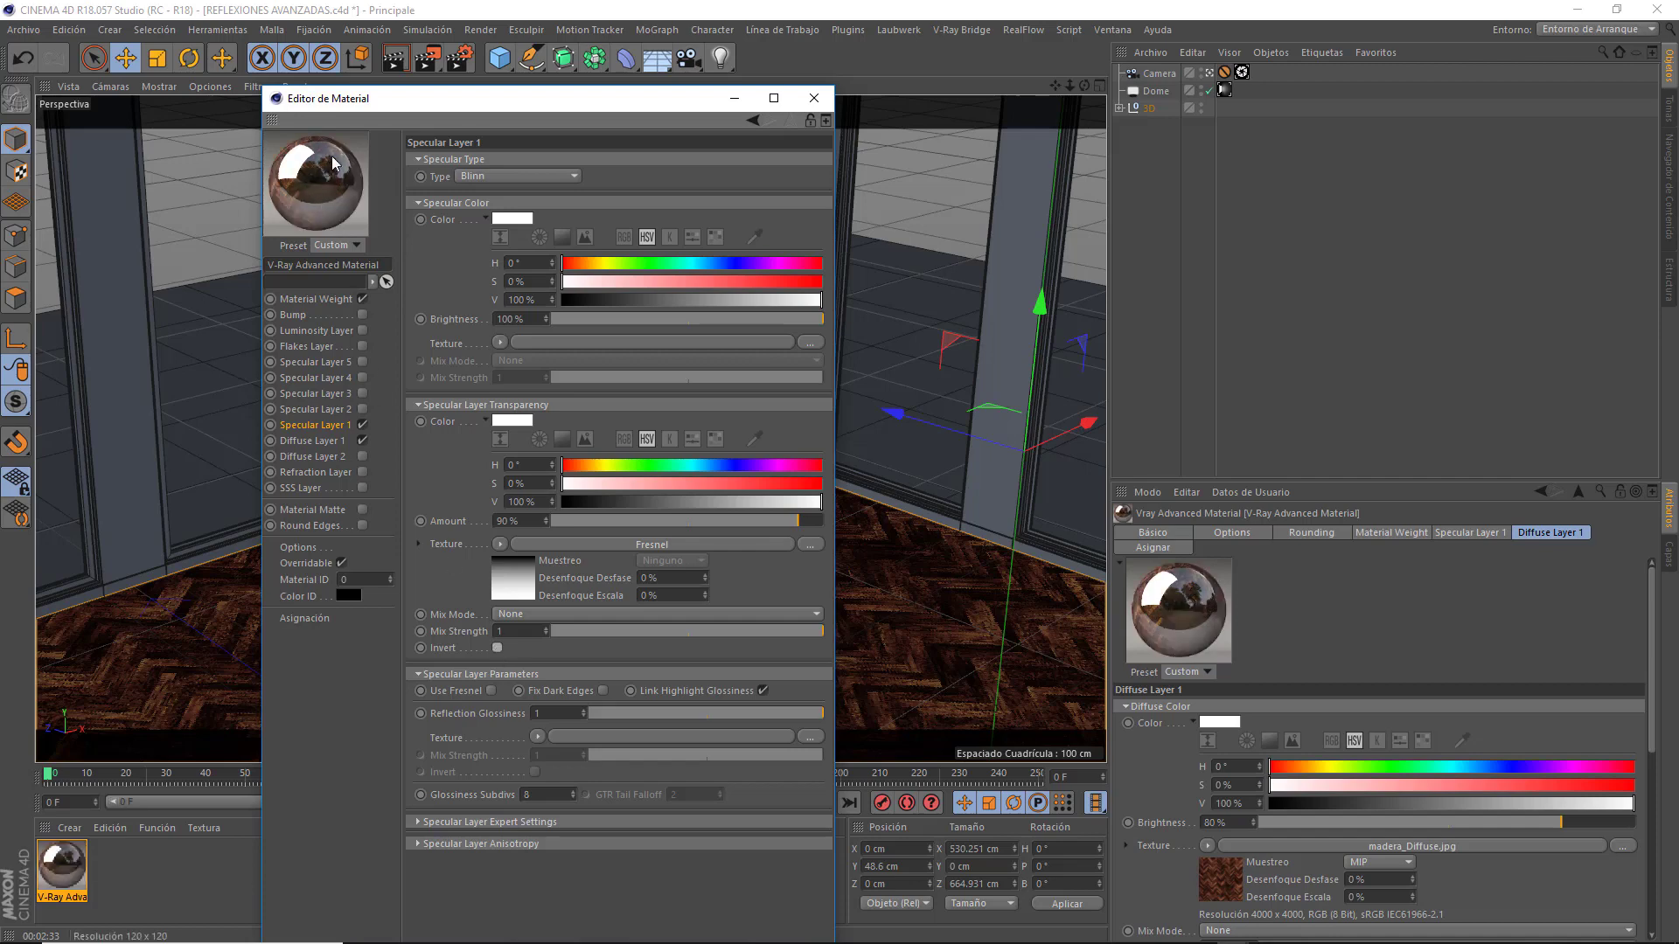
click(498, 649)
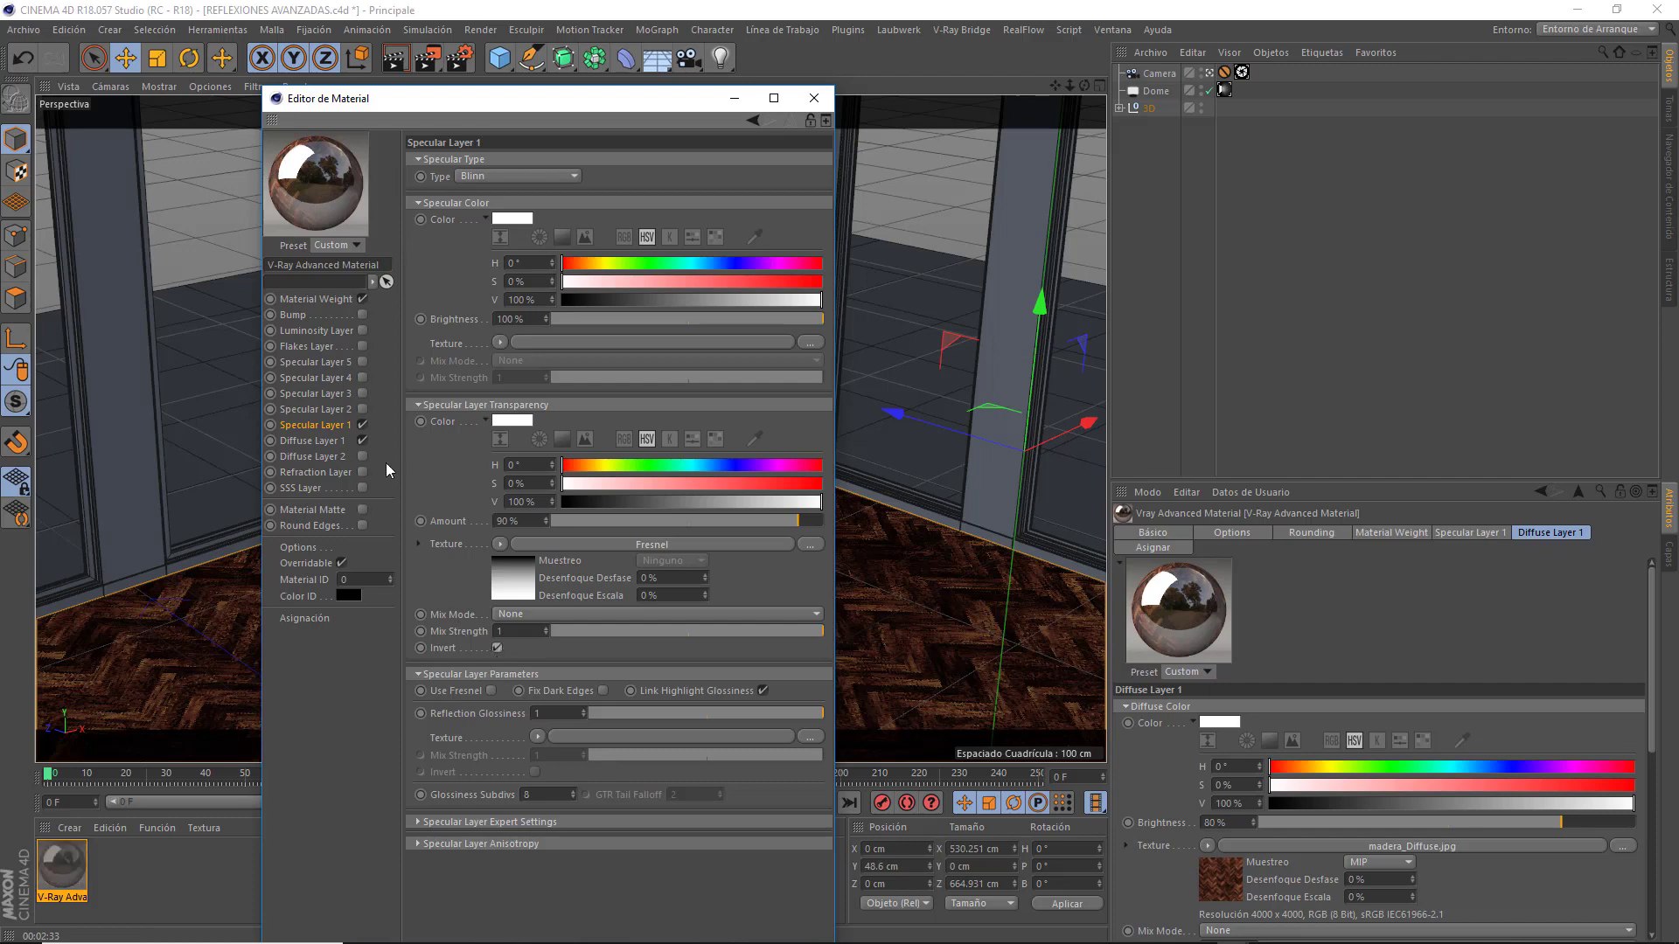
click(497, 648)
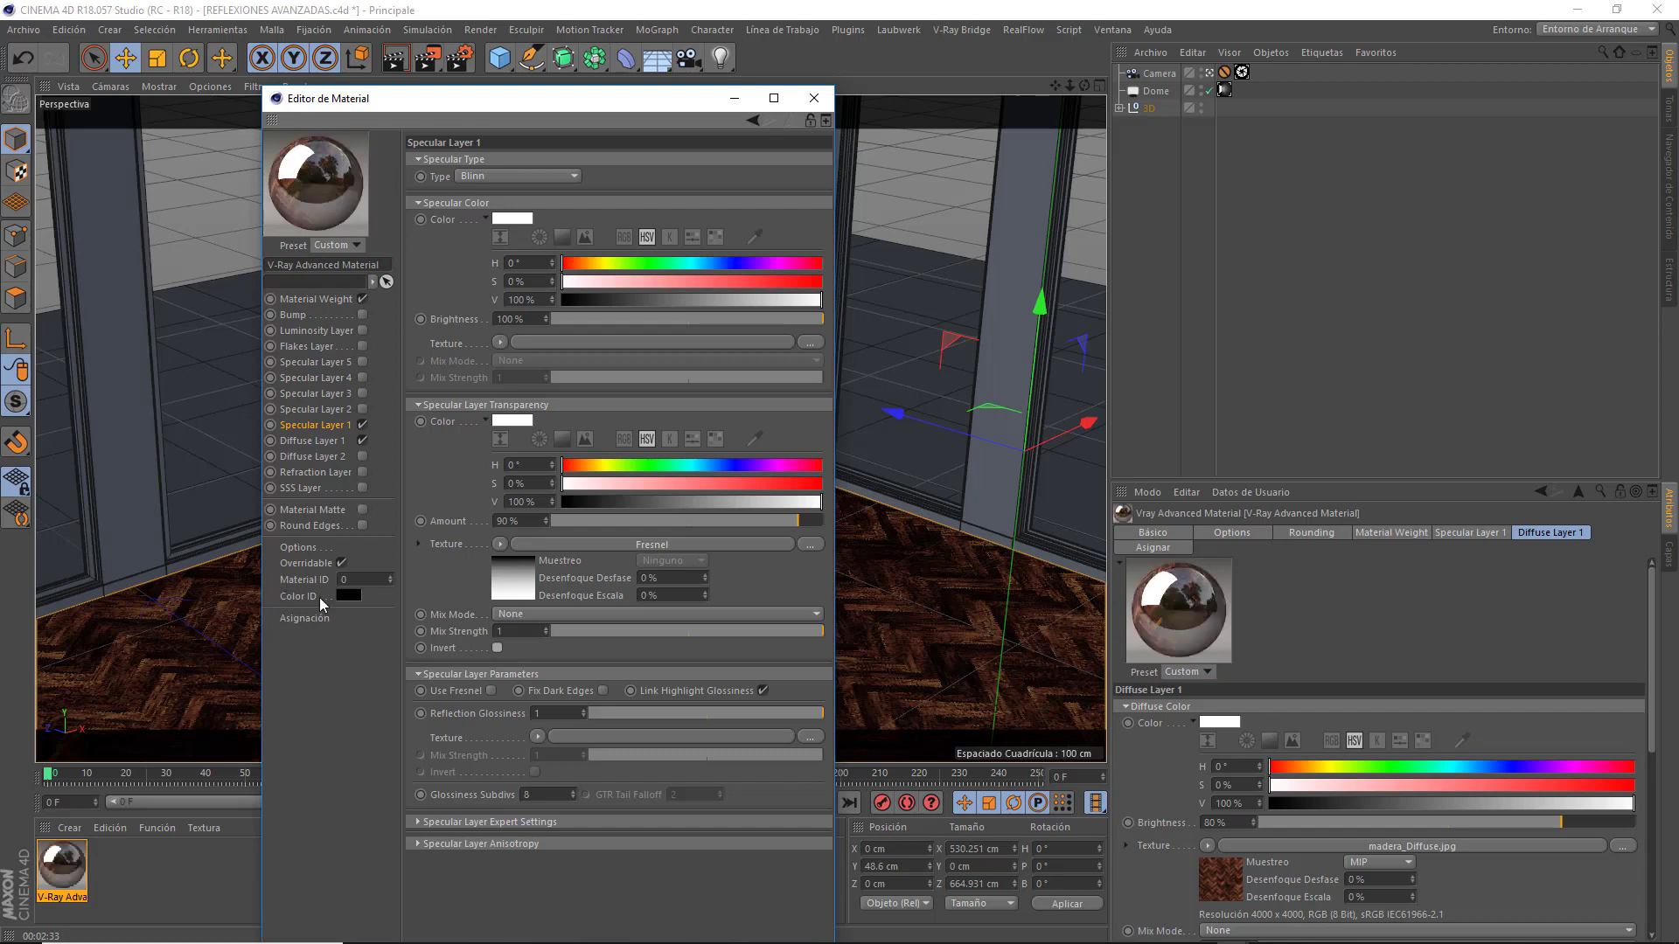
click(497, 648)
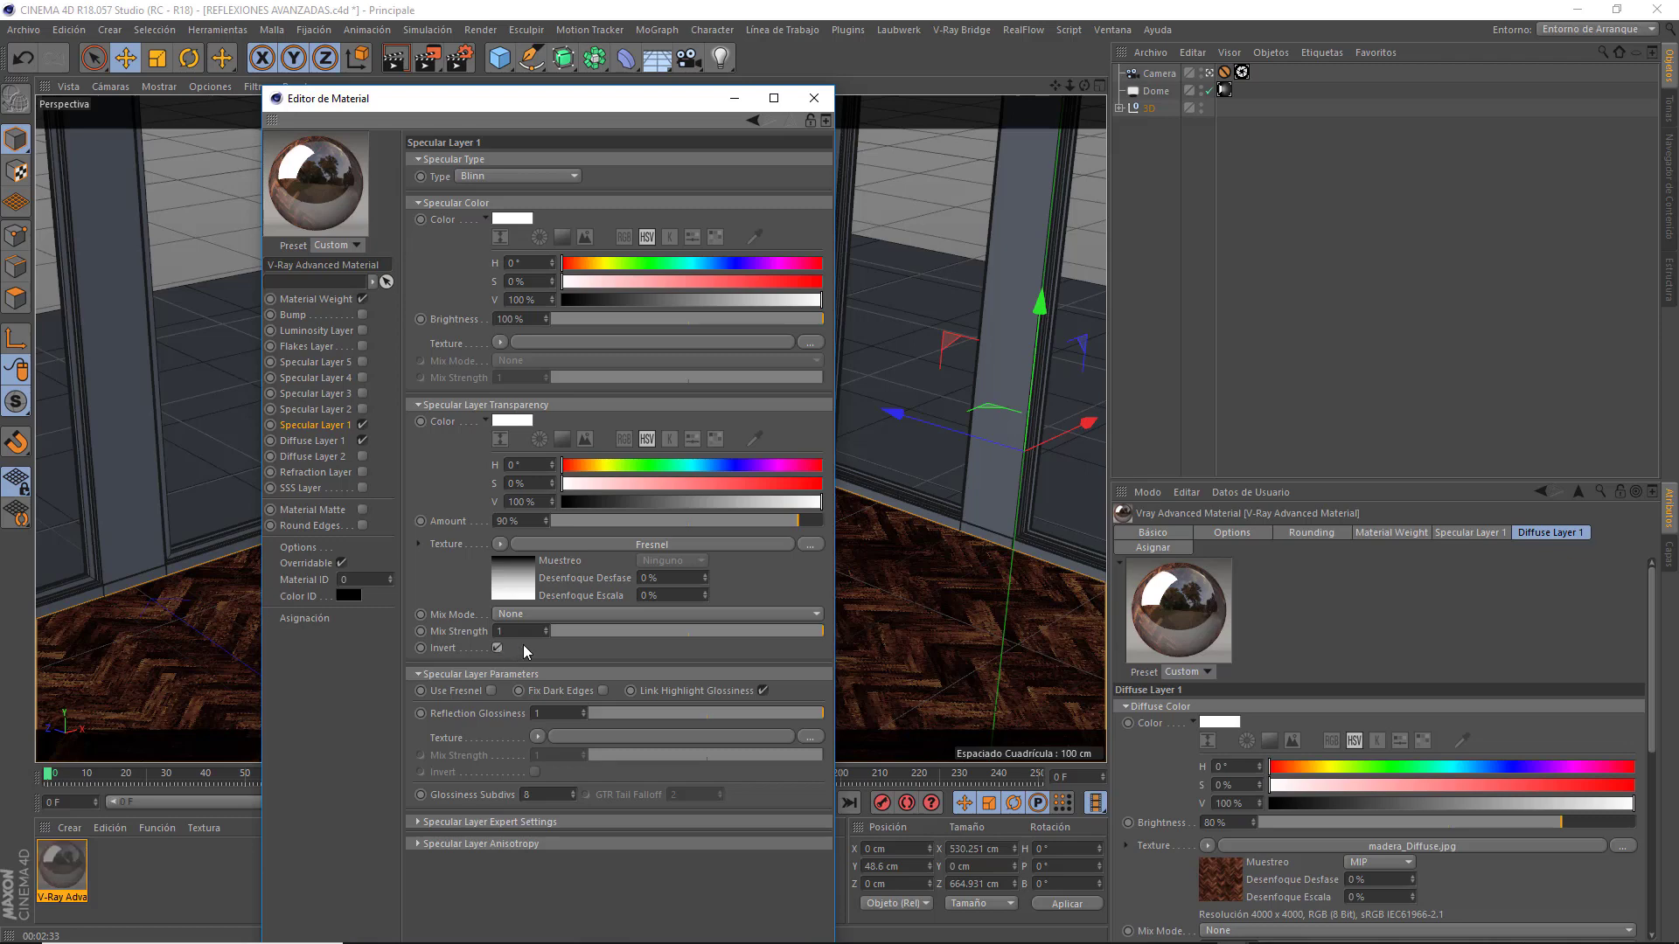
click(656, 545)
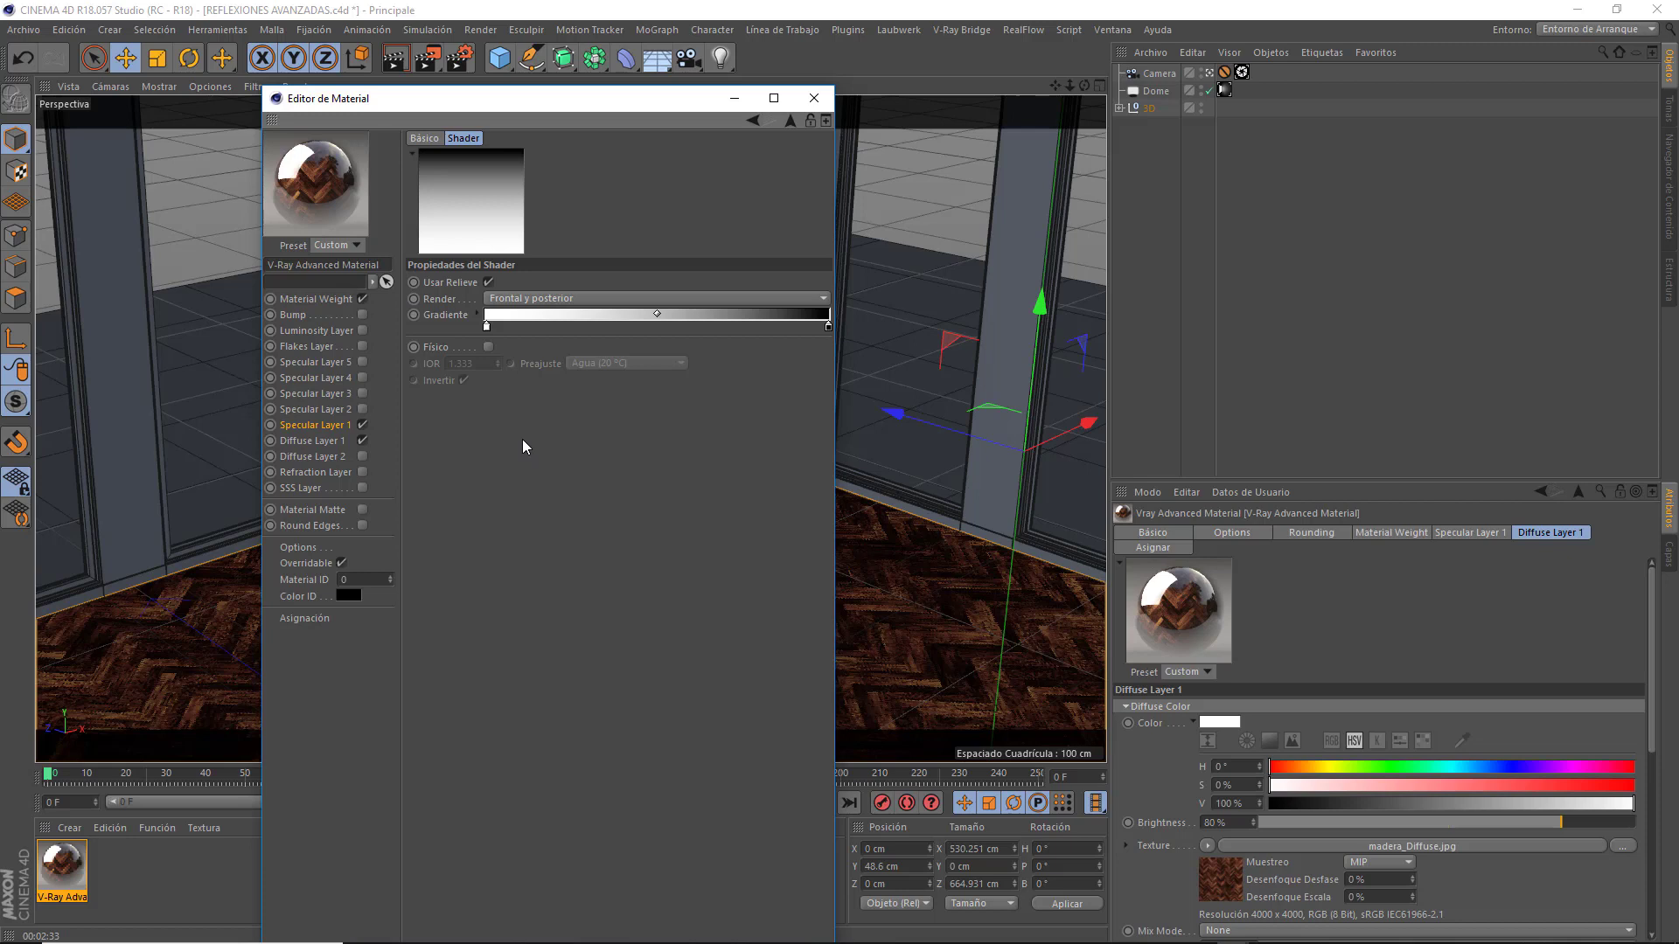
Step: Set the Fresnel gradient's left knot to 35% brightness and its right knot to black
double_click(486, 326)
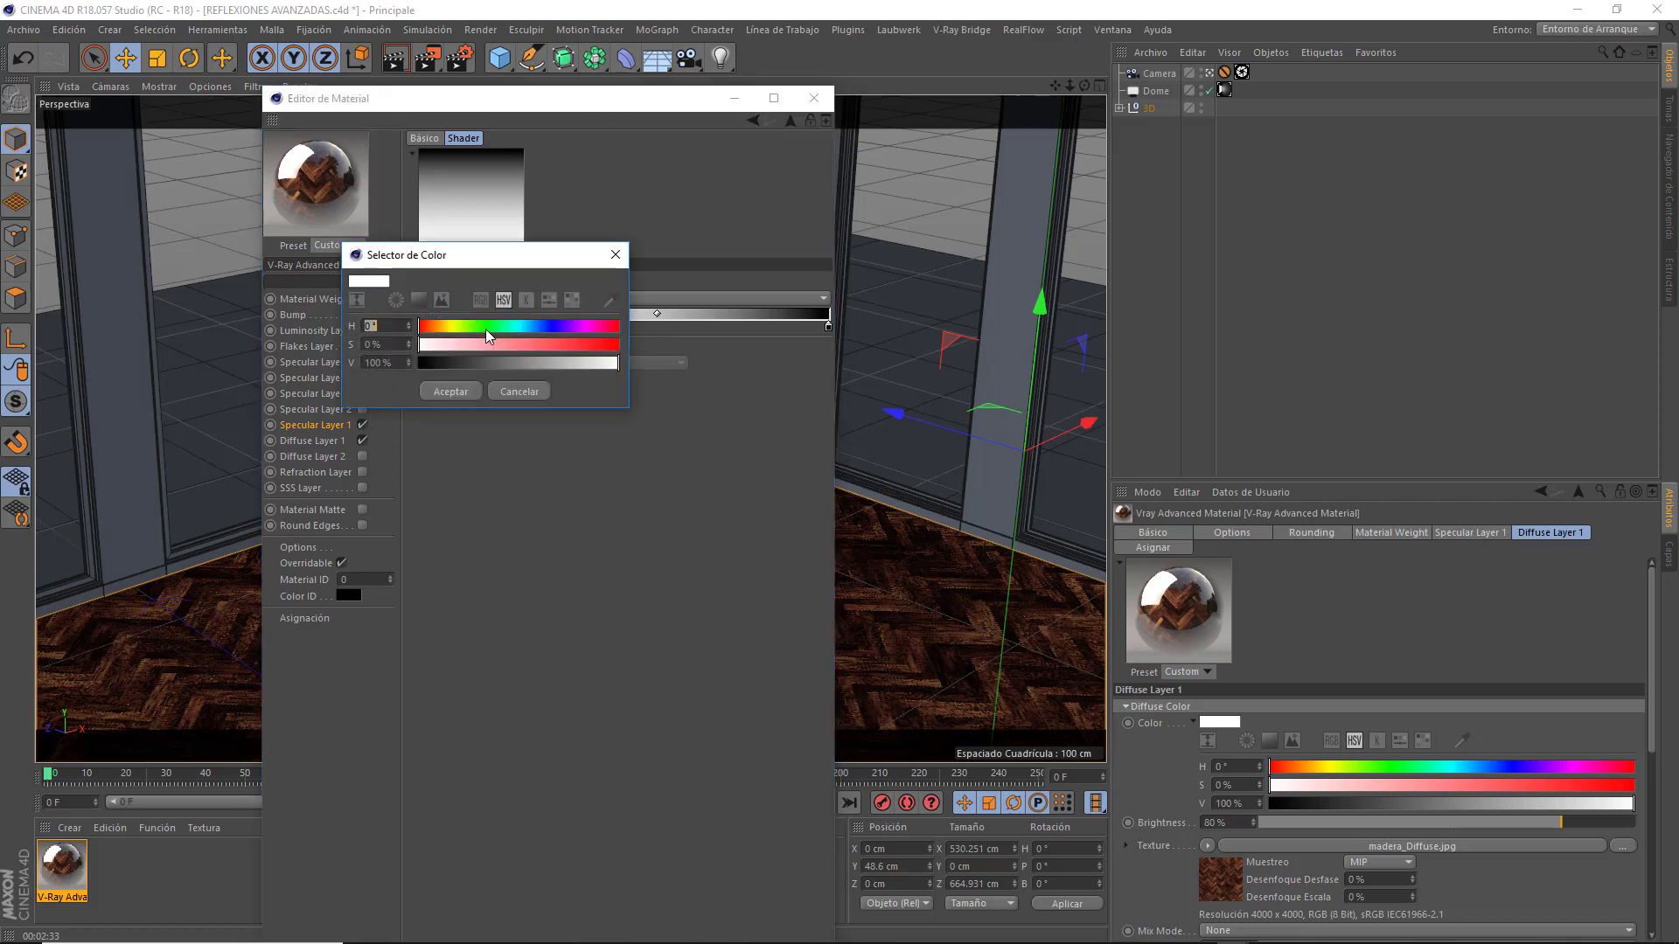
click(402, 363)
text(35)
key(Return)
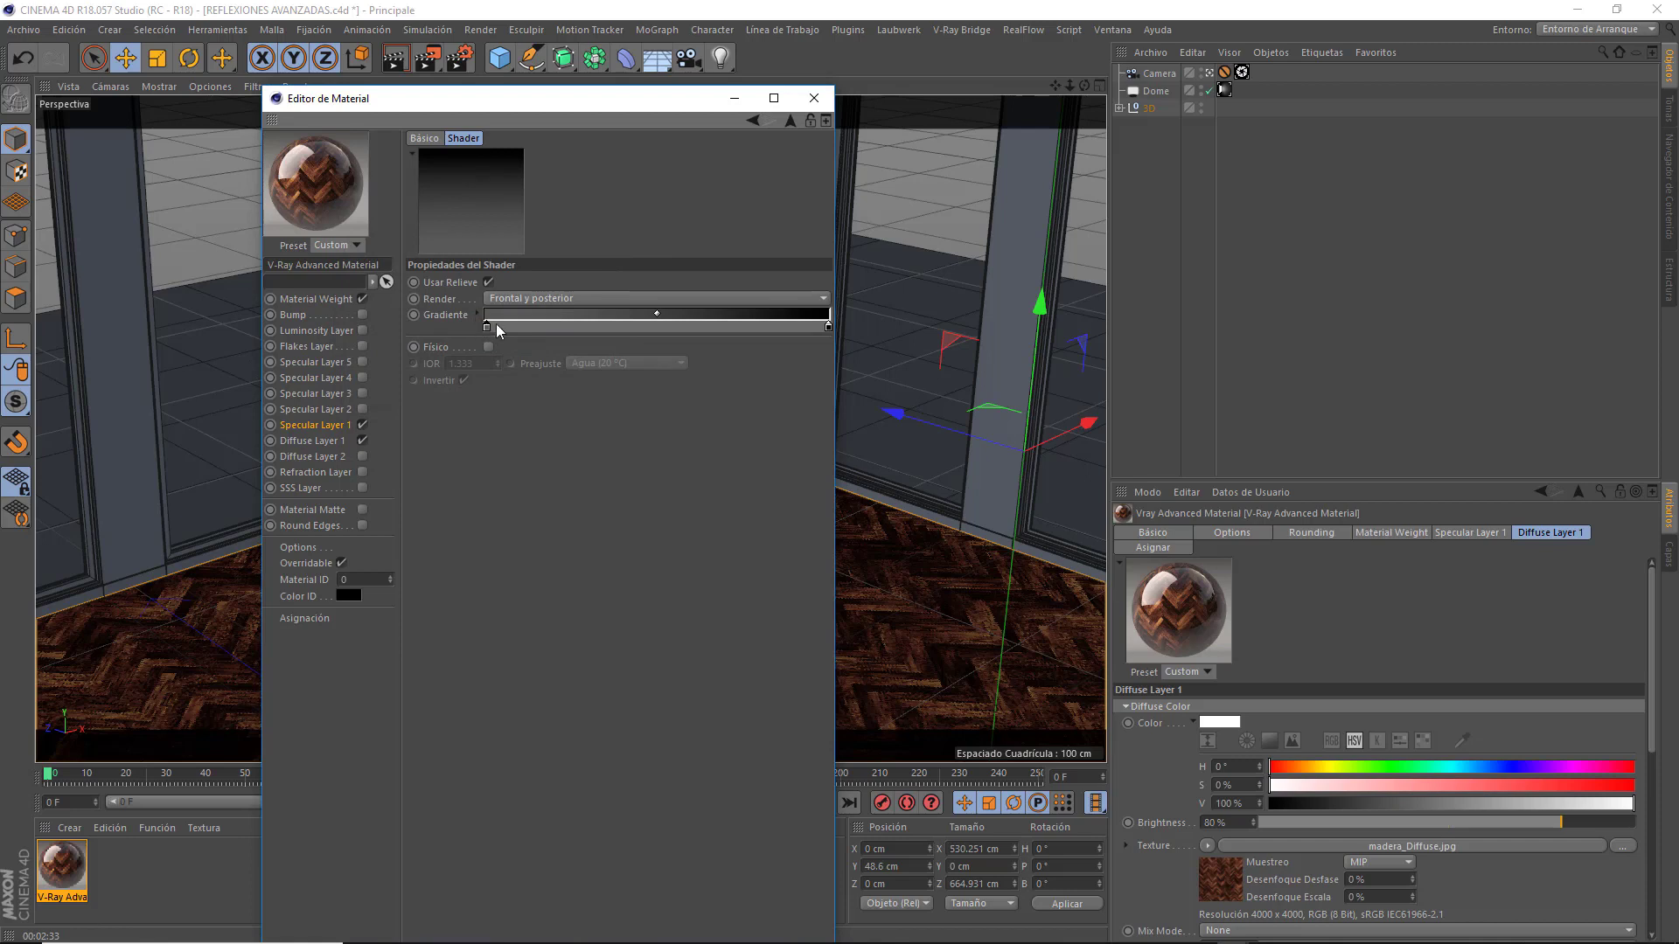
double_click(828, 327)
key(Tab)
key(Tab)
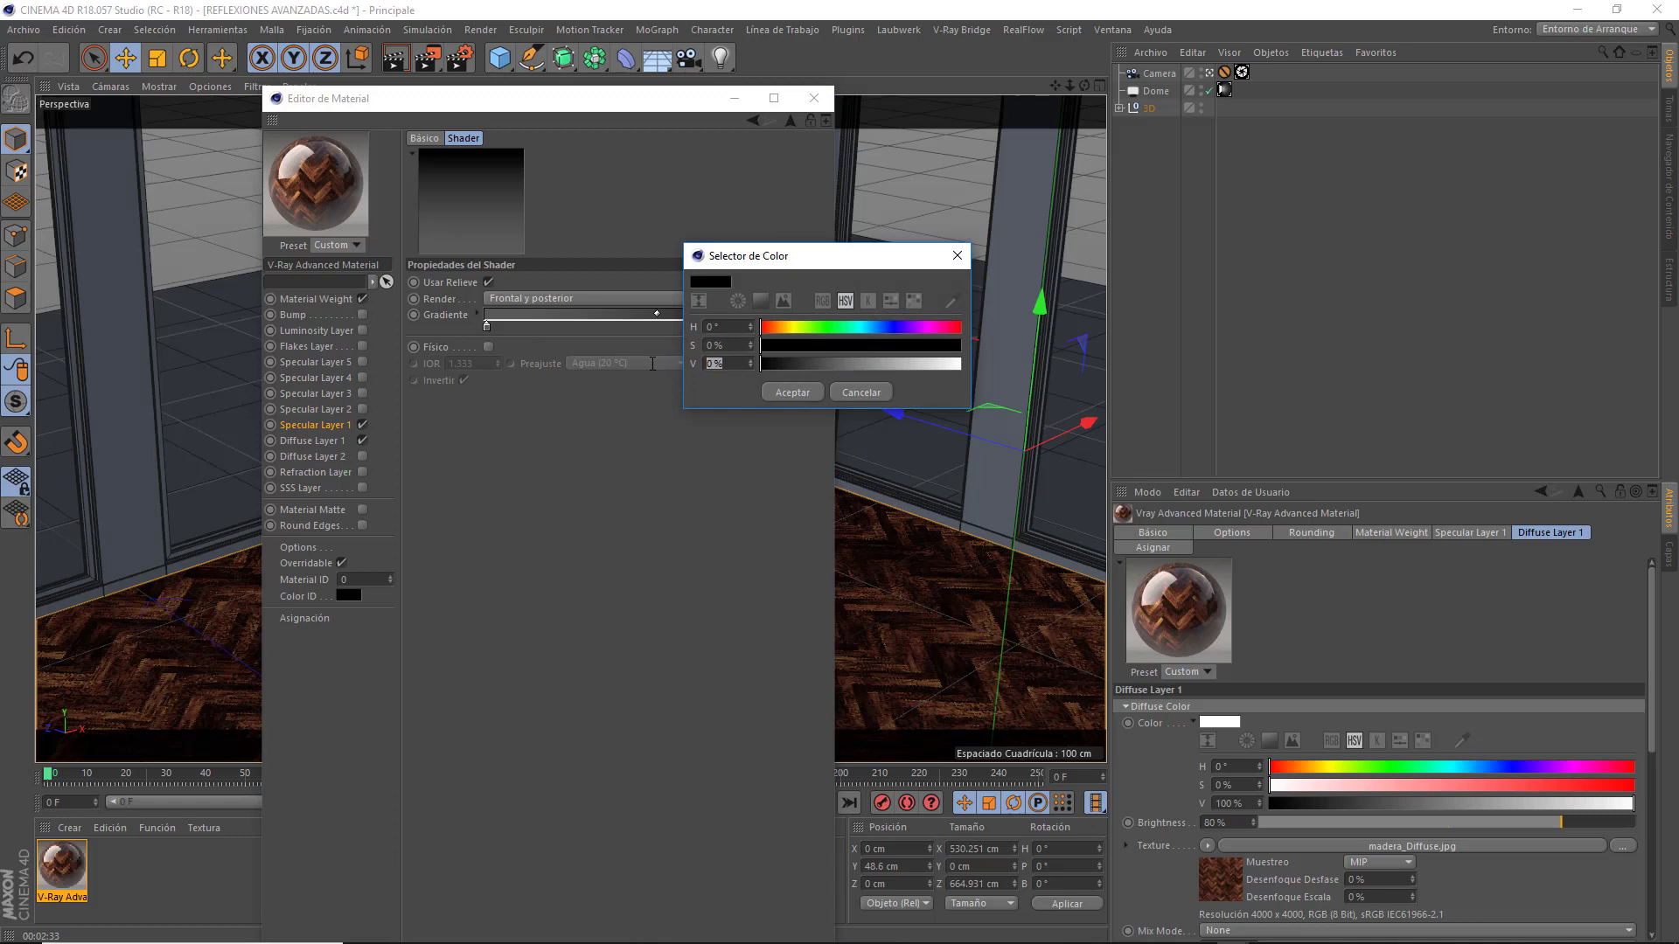
key(Return)
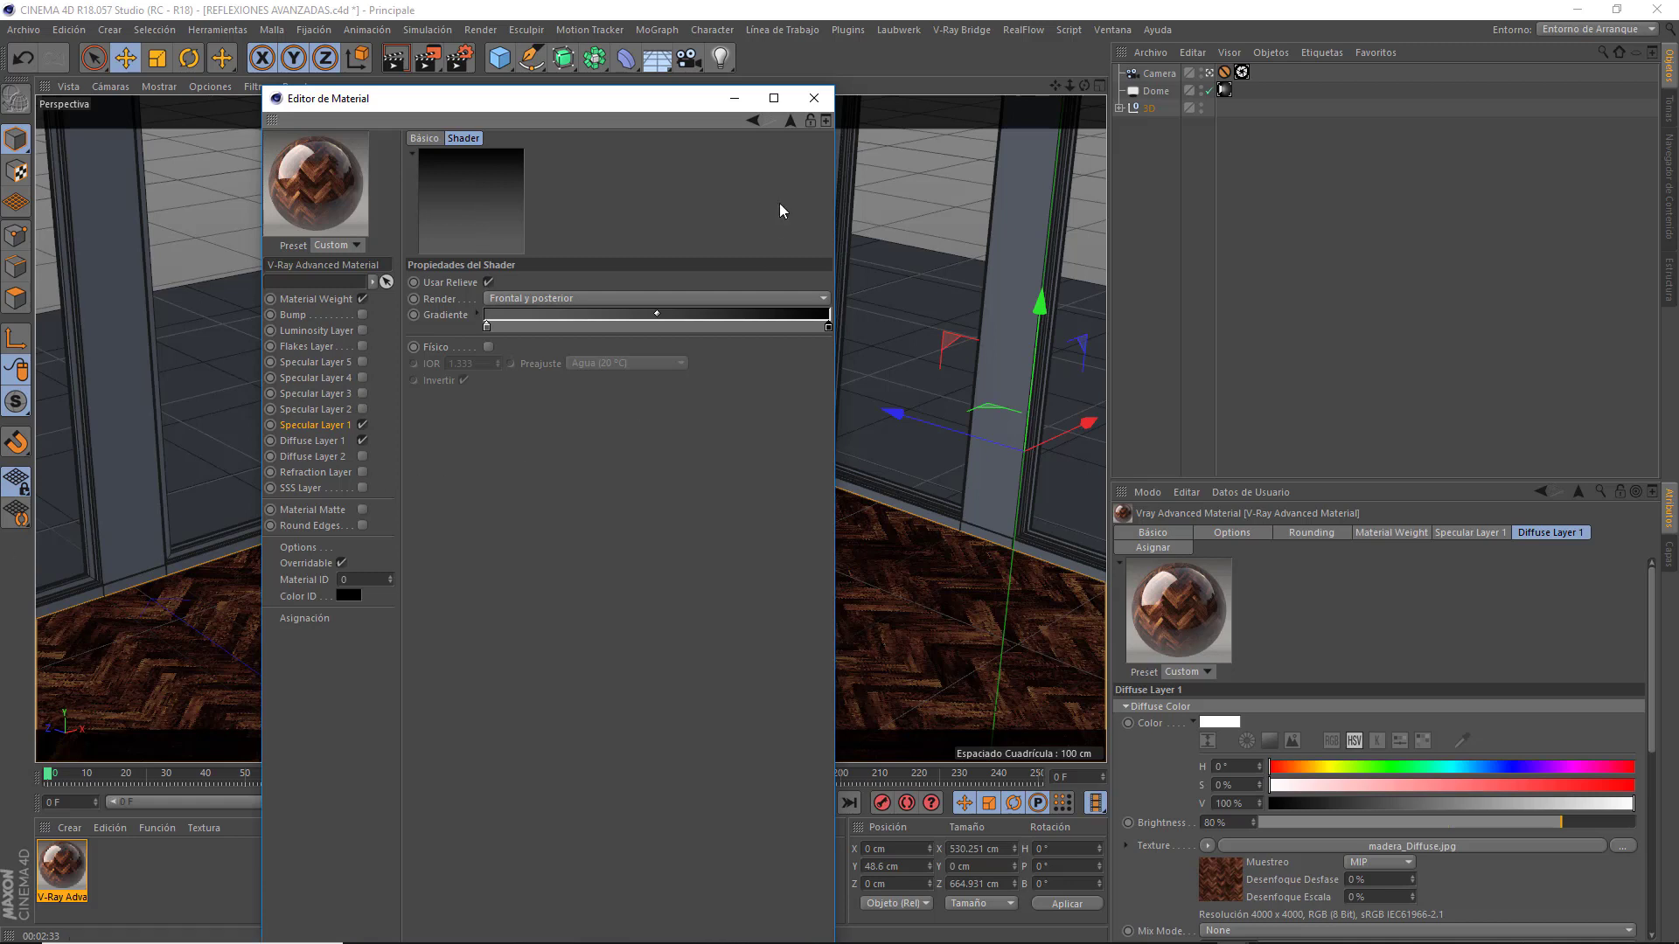
Step: Close the Material Editor and start a V-Ray interactive render of the viewport
click(814, 98)
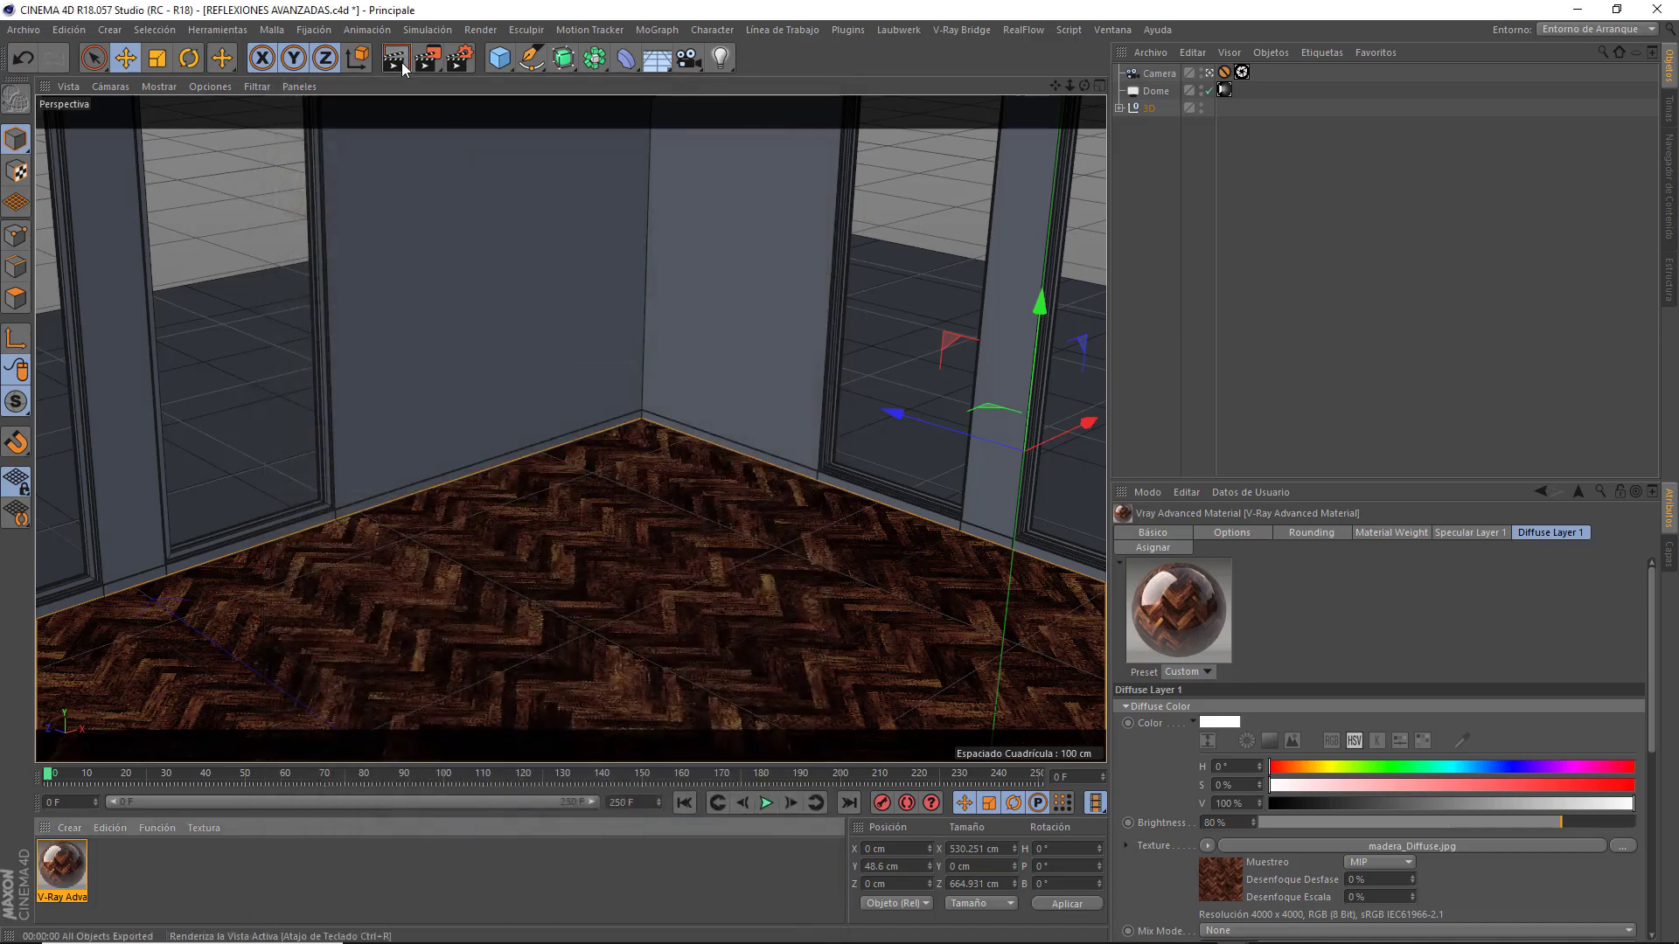
click(396, 59)
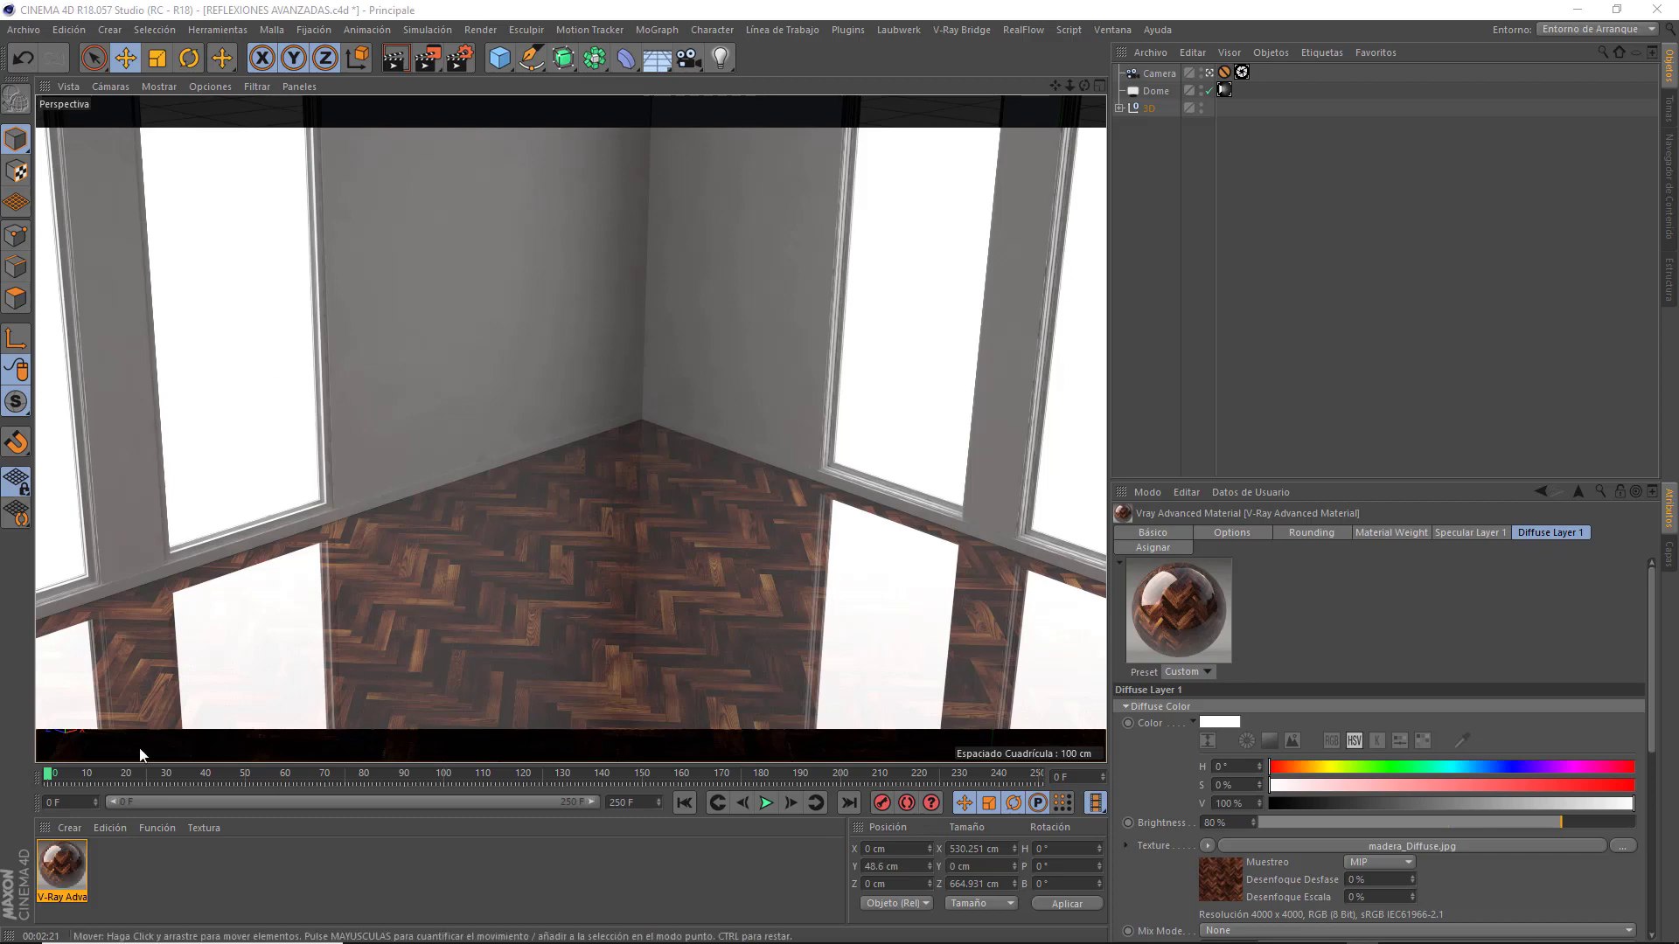
Step: Reopen the wood V-Ray material and list shaders for Specular Layer 1's transparency texture
double_click(66, 864)
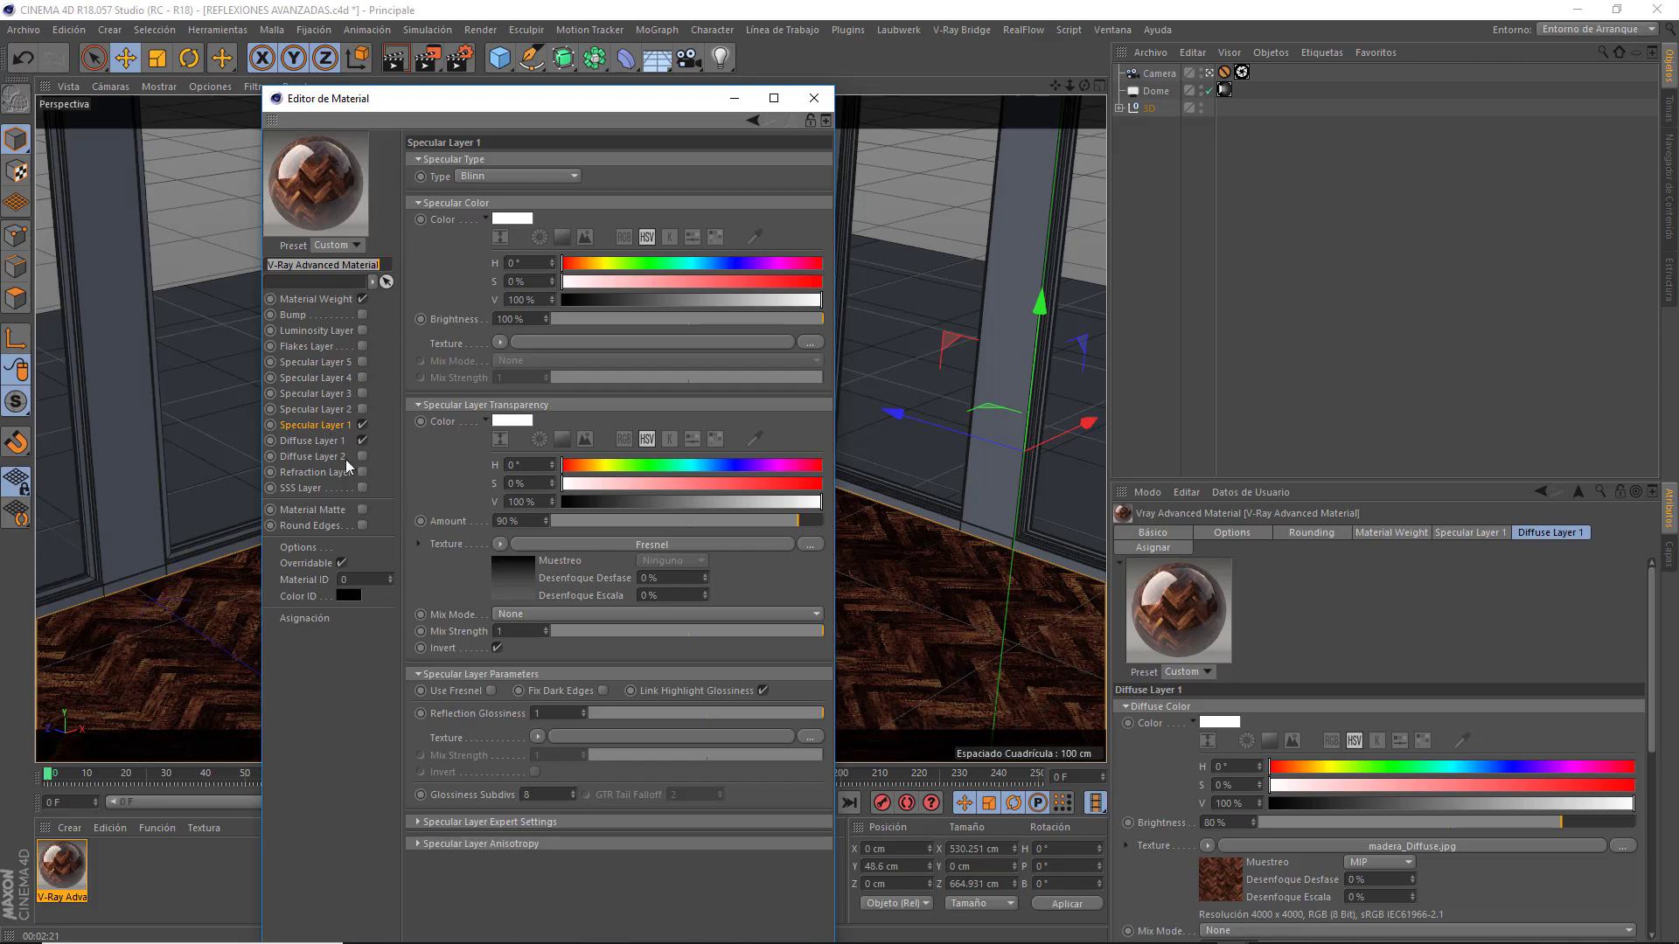
click(500, 544)
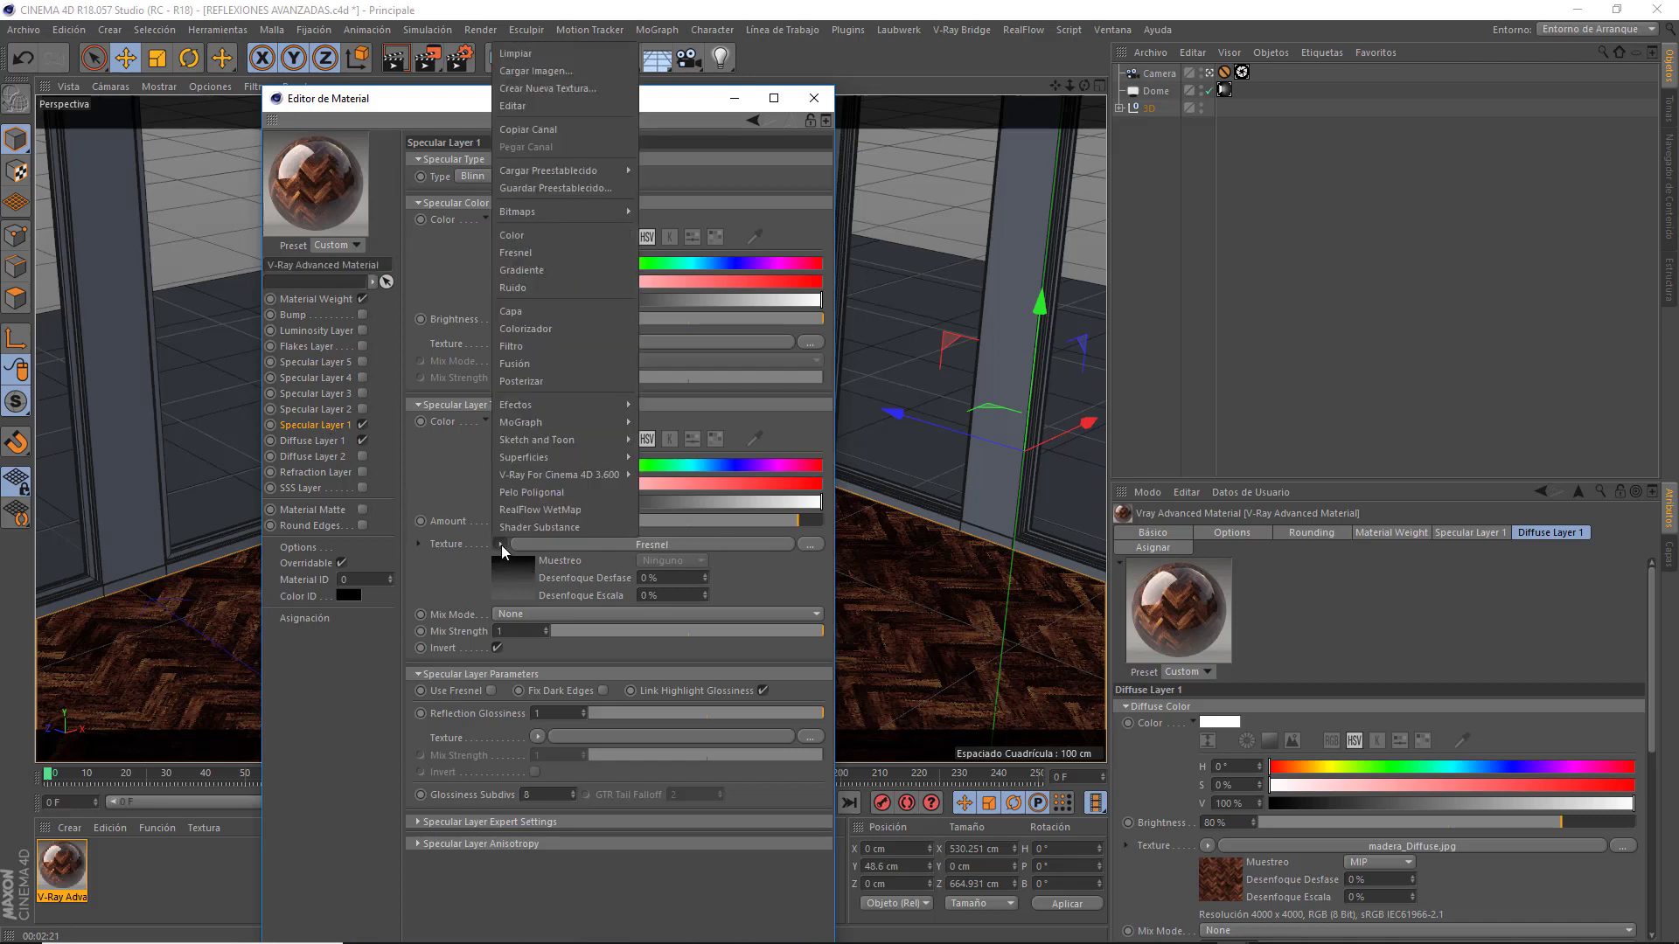
Step: Replace the transparency's Fresnel with a Layer shader that wraps it
click(526, 315)
click(653, 543)
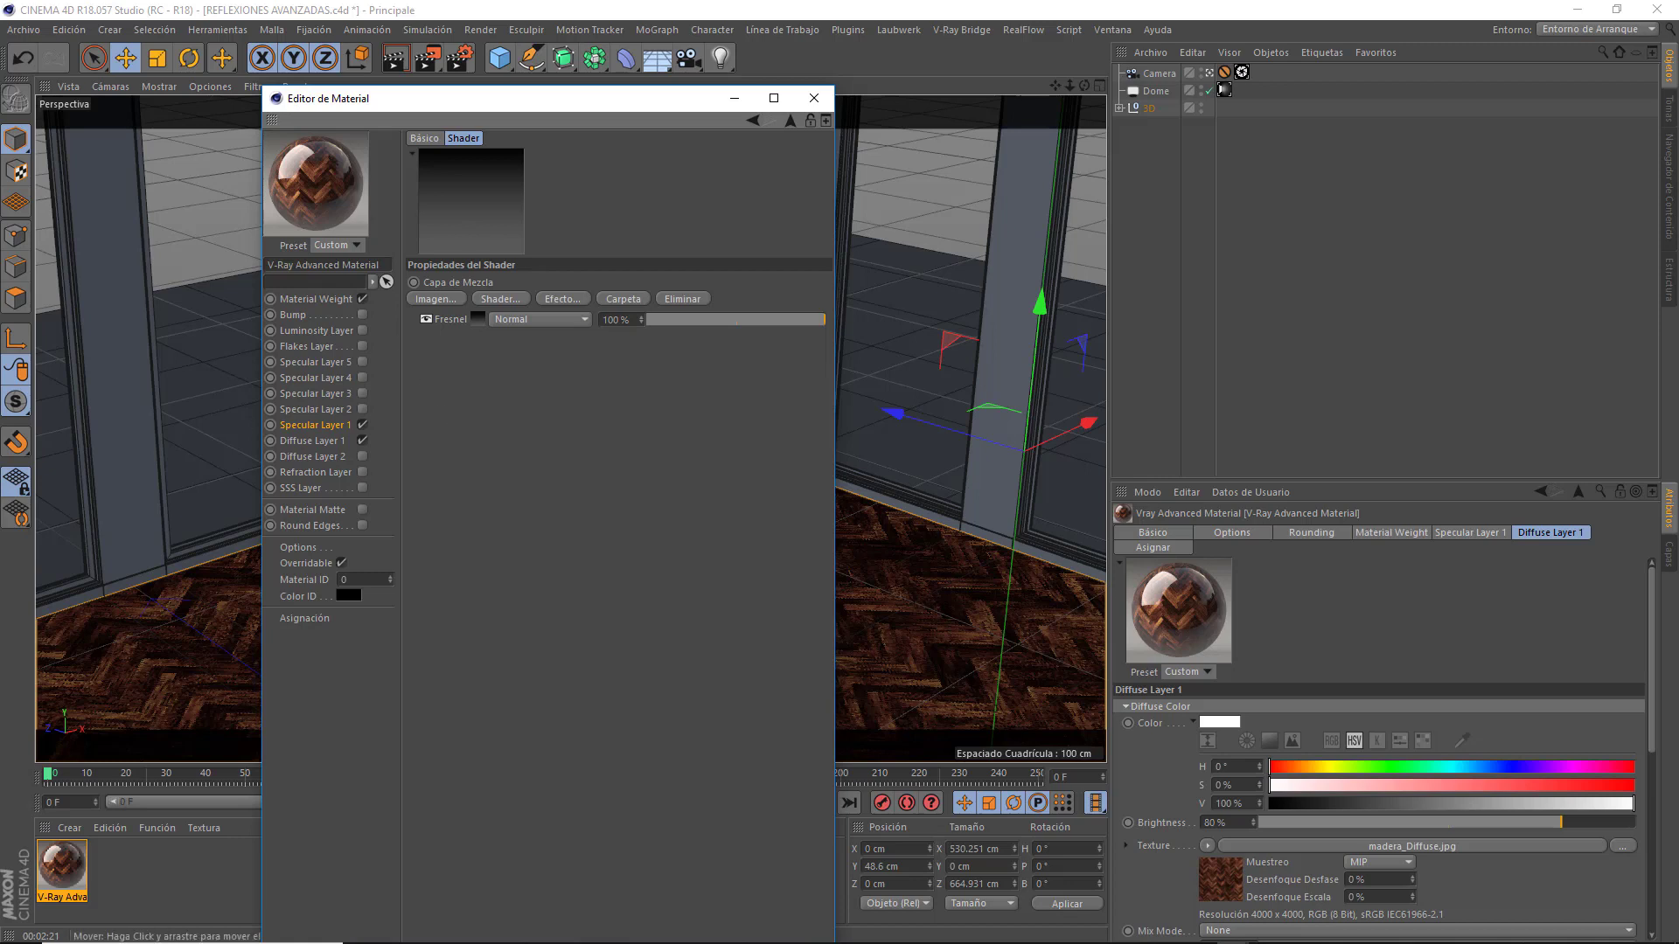
click(437, 299)
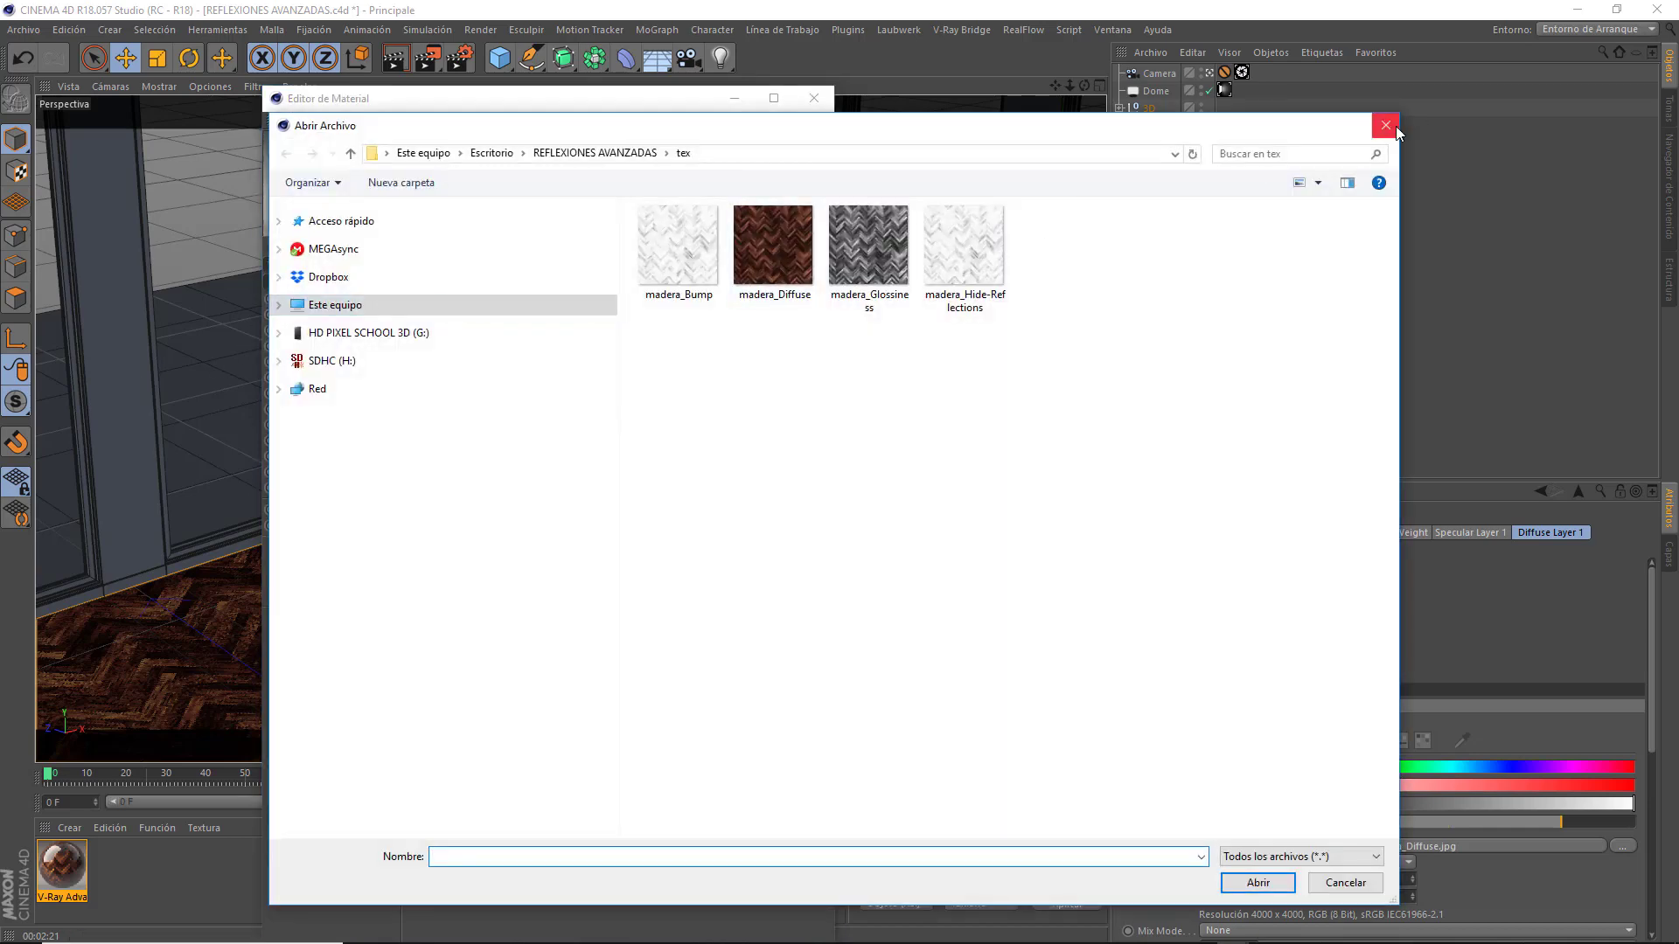
click(1386, 125)
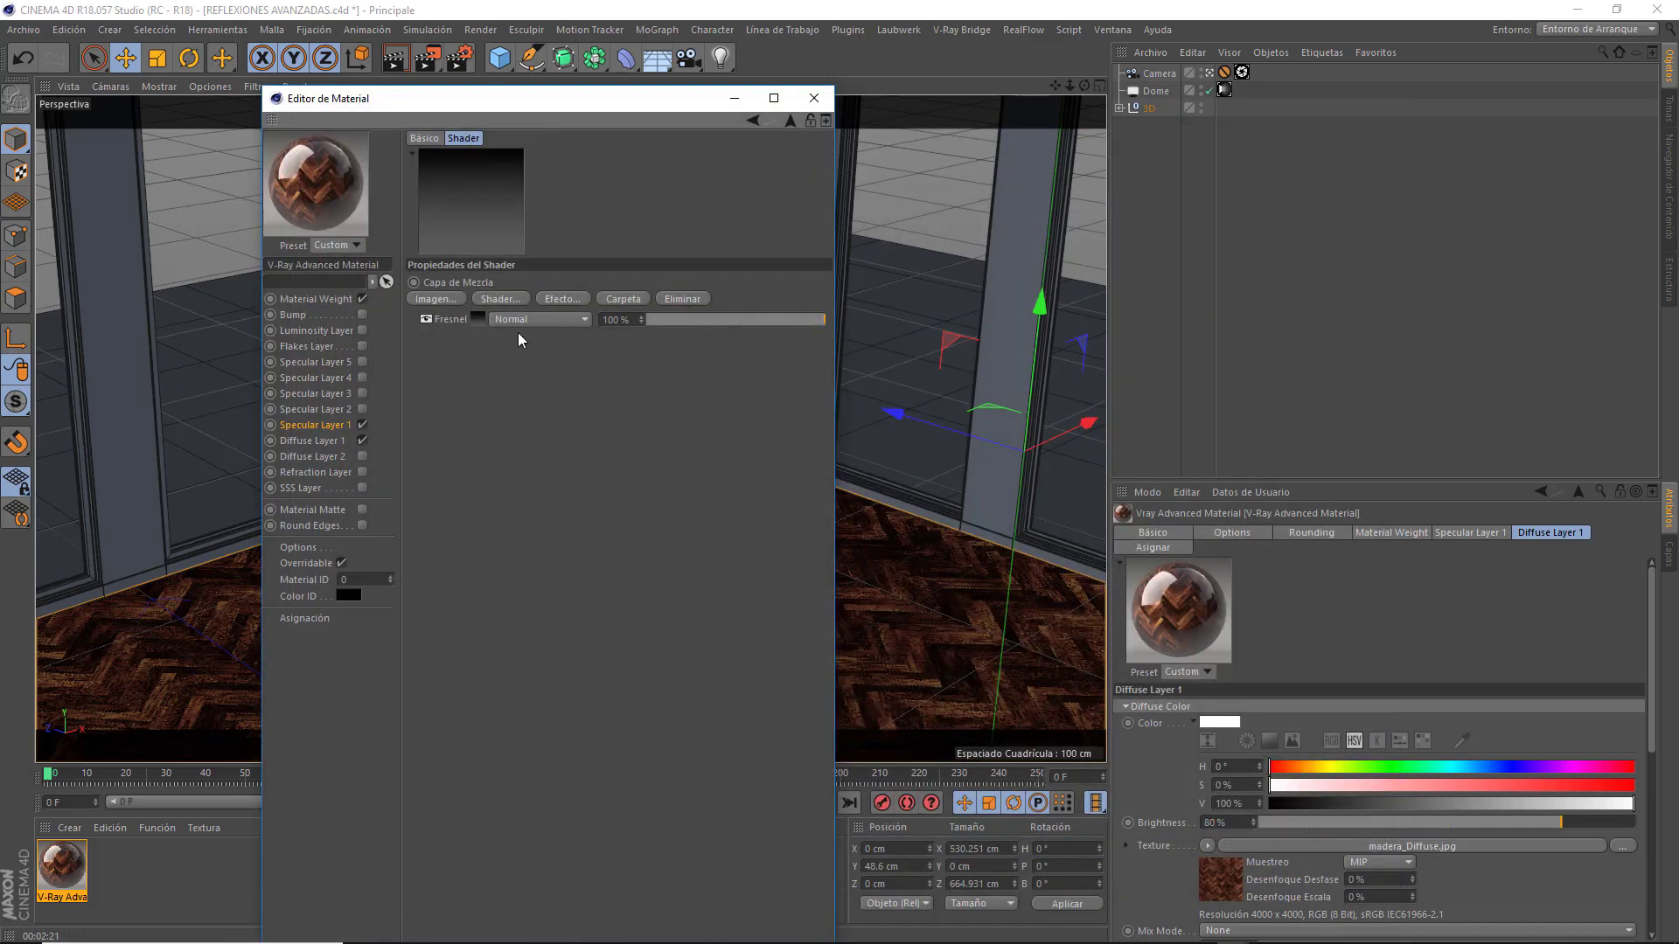
Step: Add madera_Hide-Reflections as an image layer in Multiply mode over the Fresnel
click(428, 299)
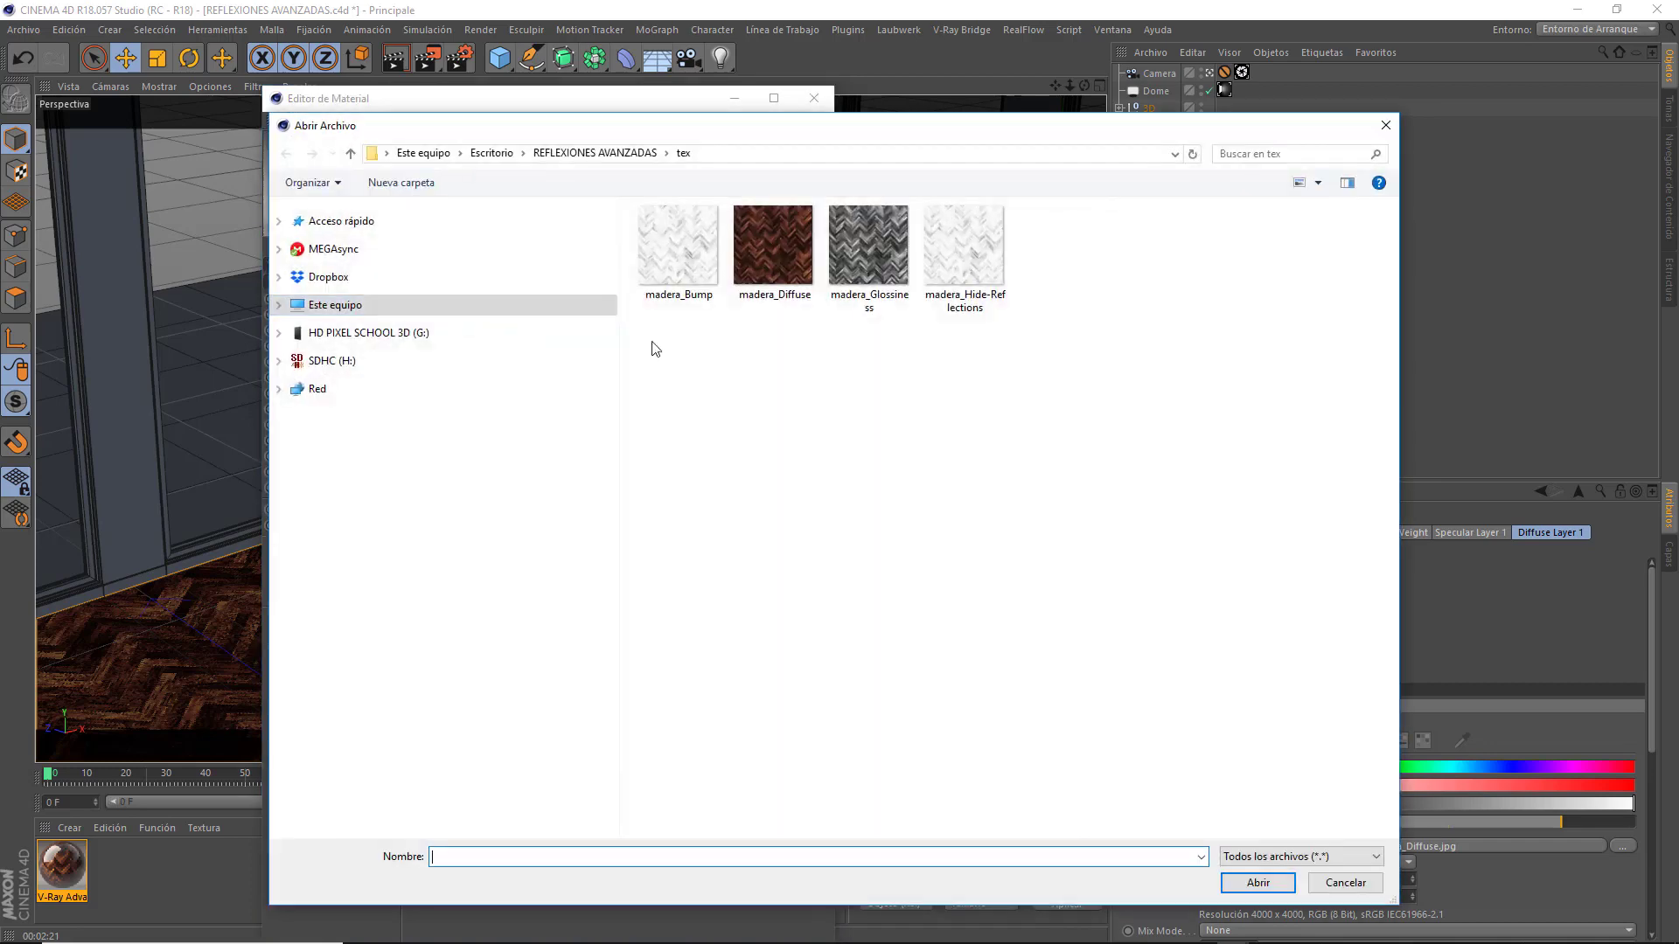
click(973, 251)
double_click(973, 248)
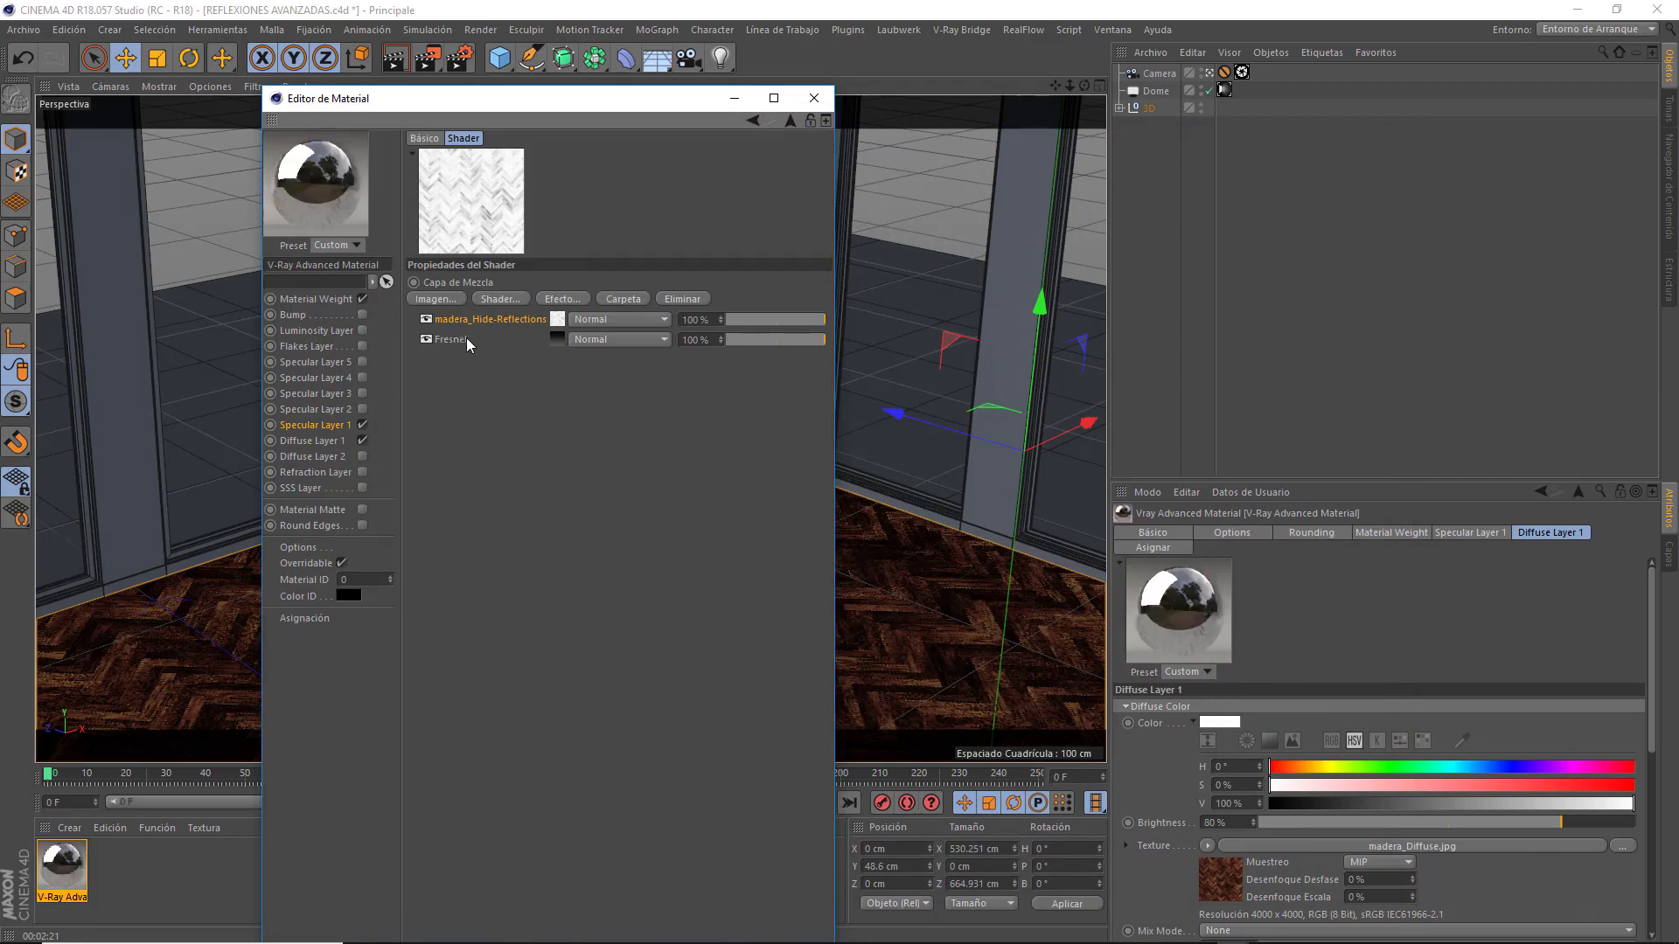
click(661, 322)
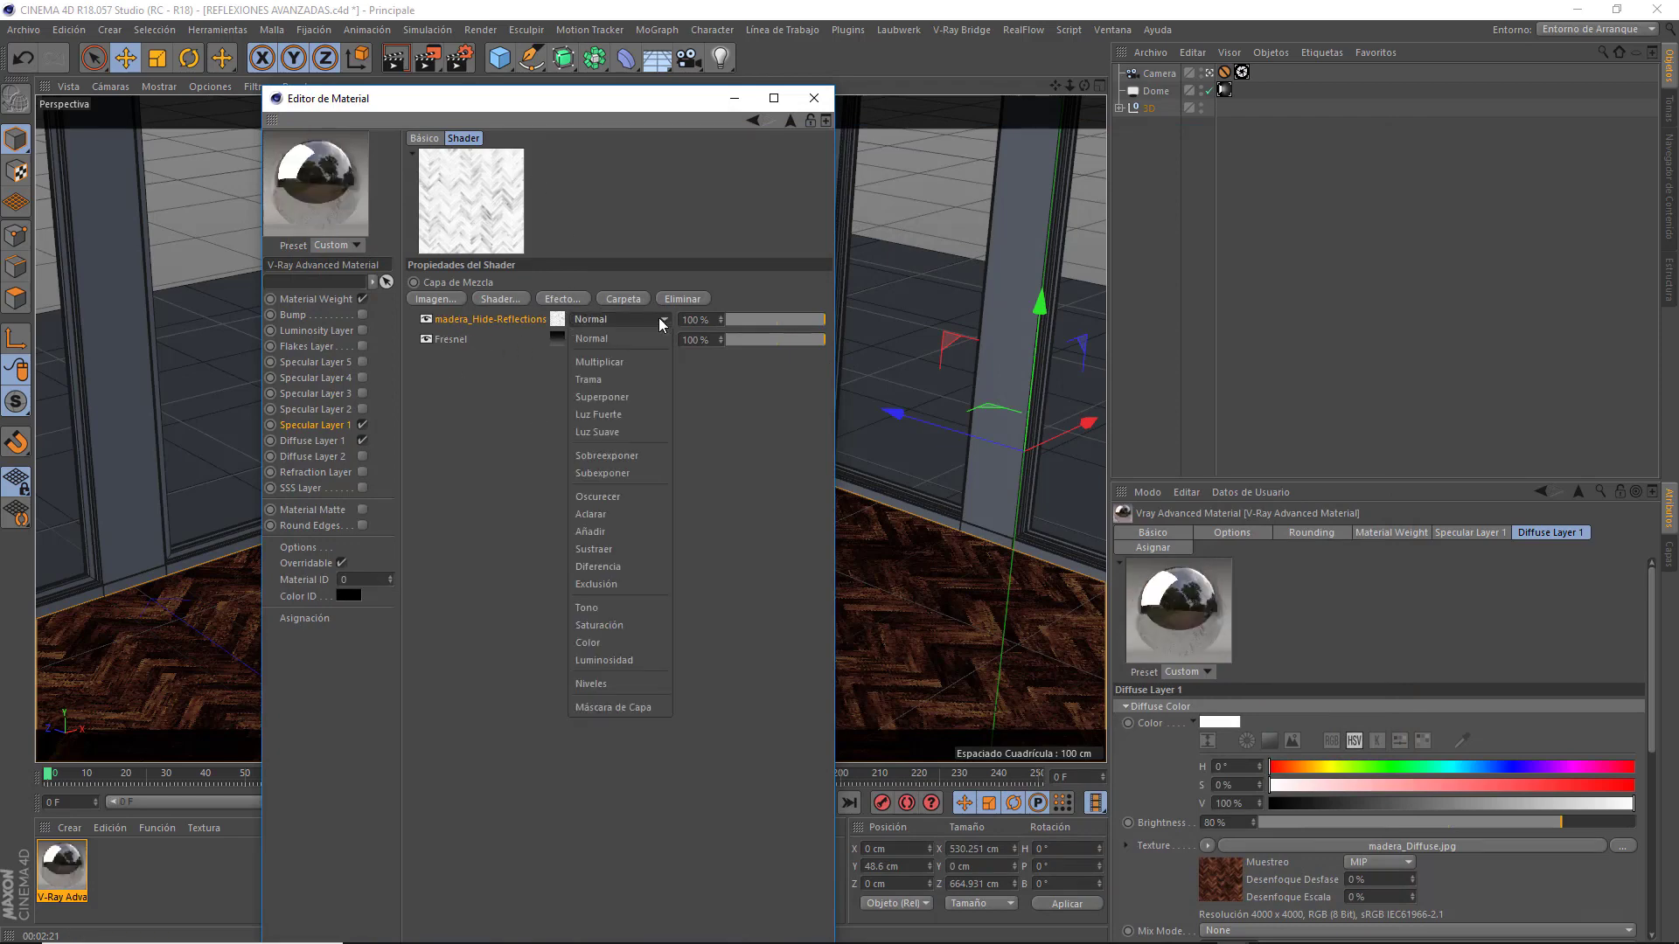
click(618, 371)
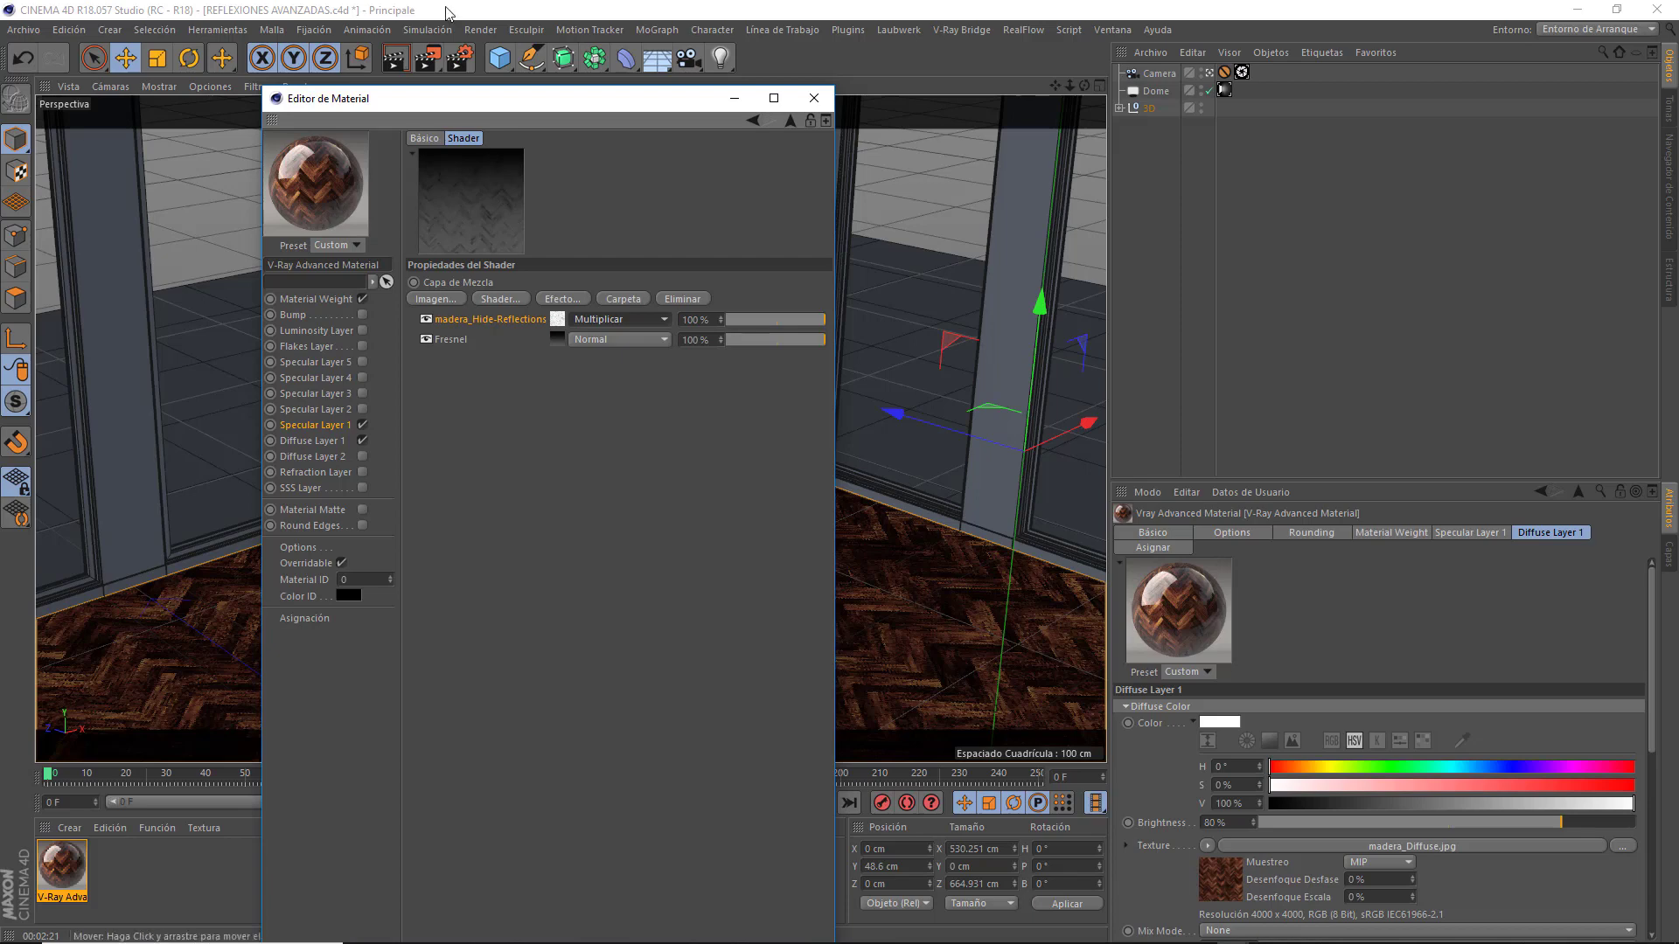
Step: Close the Material Editor and render the active viewport with V-Ray
click(814, 98)
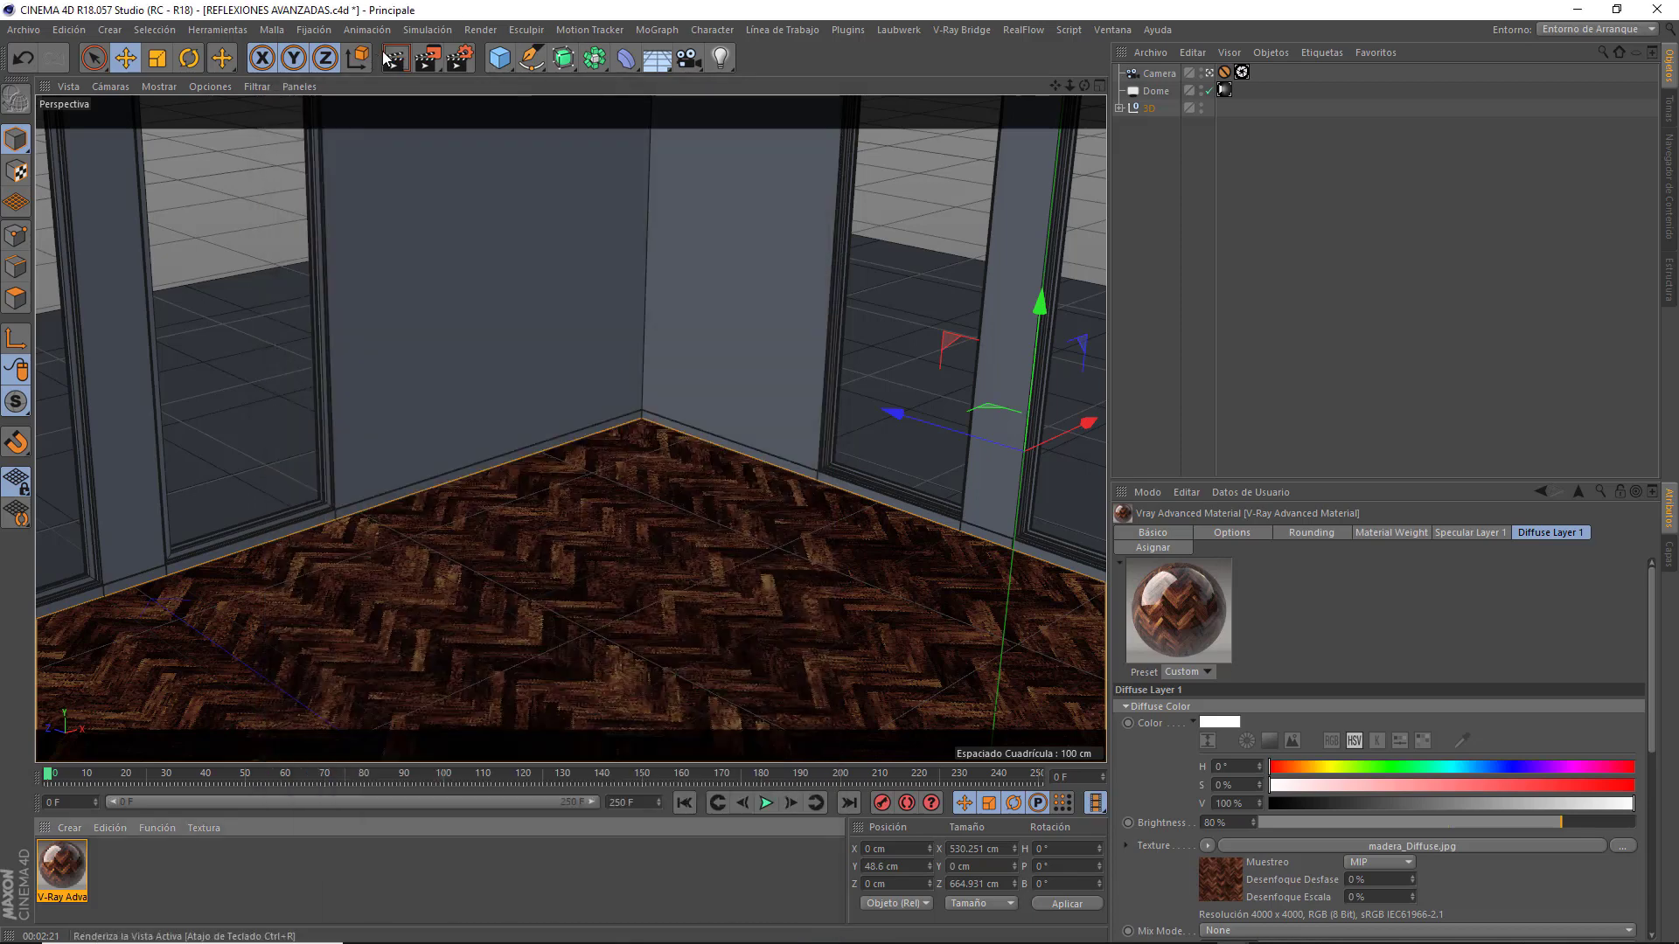
click(395, 58)
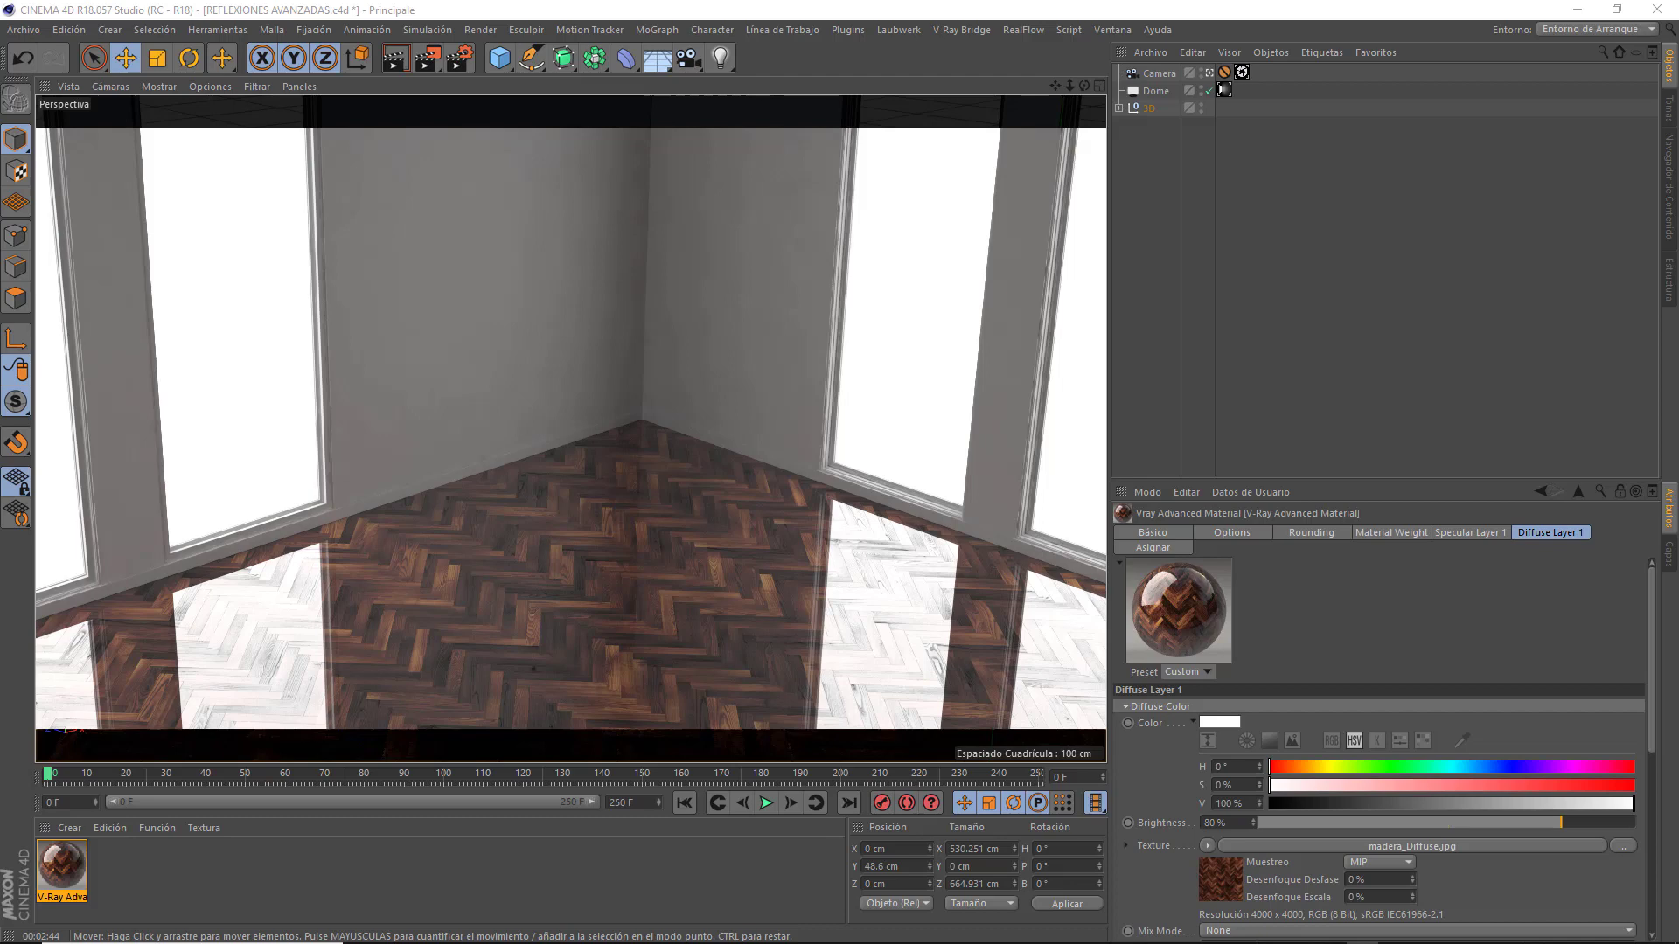
Step: Set Specular Layer 1's Reflection Glossiness to 0.95
double_click(79, 861)
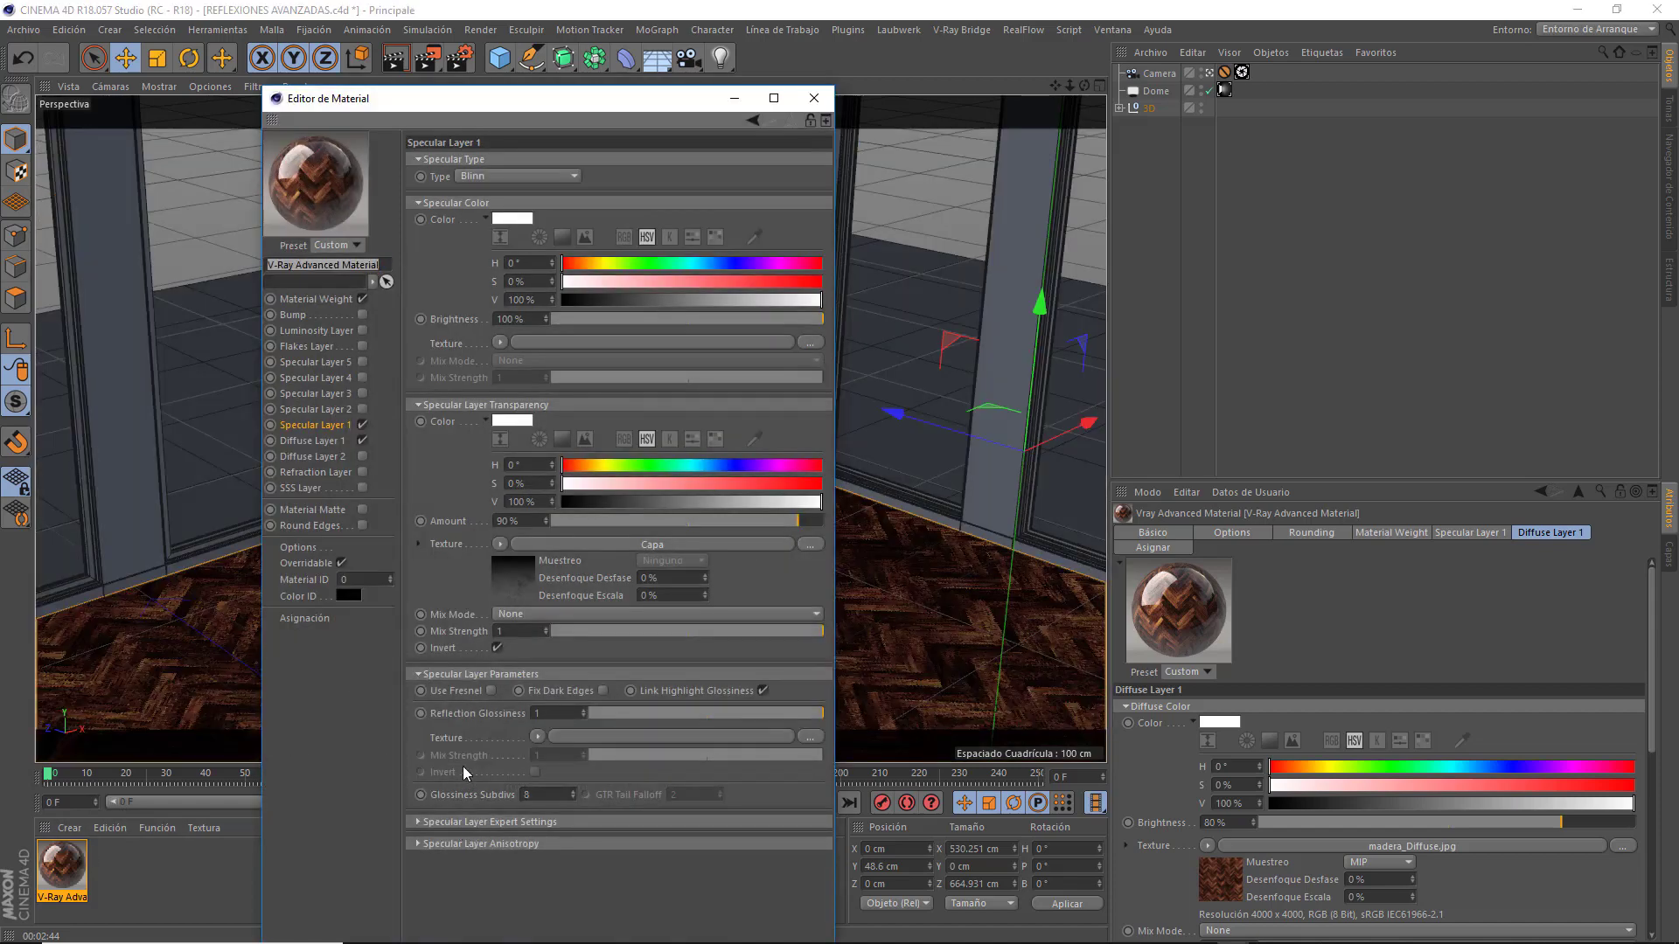
click(564, 713)
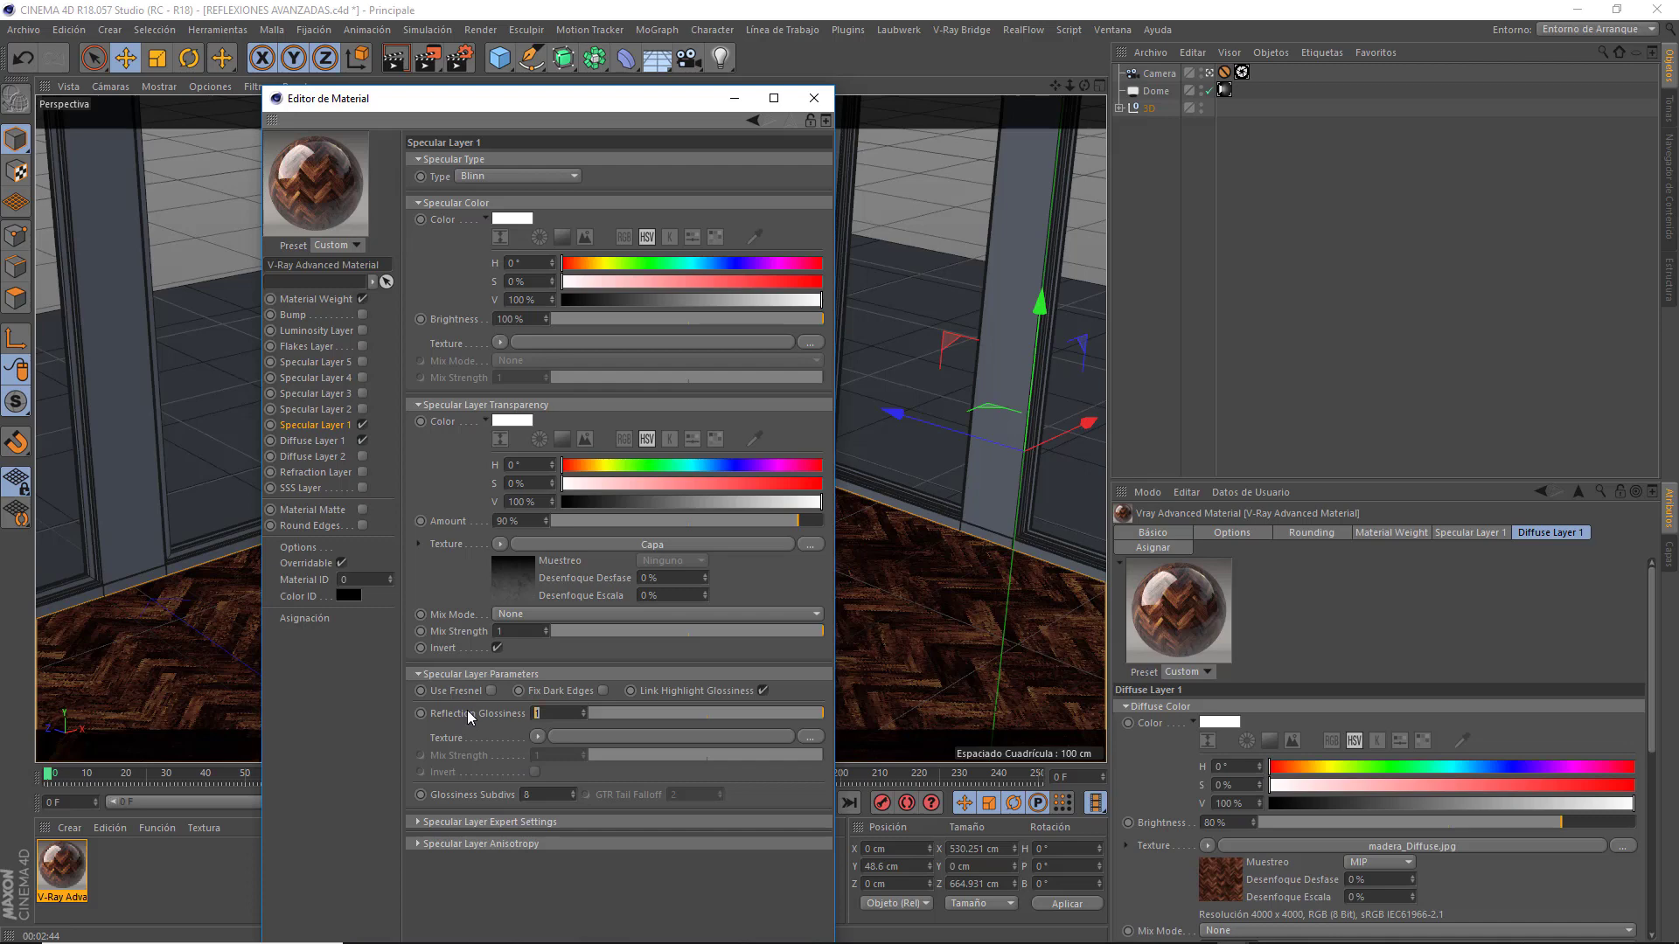
text(,95)
key(BackSpace)
key(BackSpace)
key(BackSpace)
text(95)
key(Return)
Step: Load madera_Glossiness.jpg as the glossiness texture with 0.3 mix strength
click(649, 740)
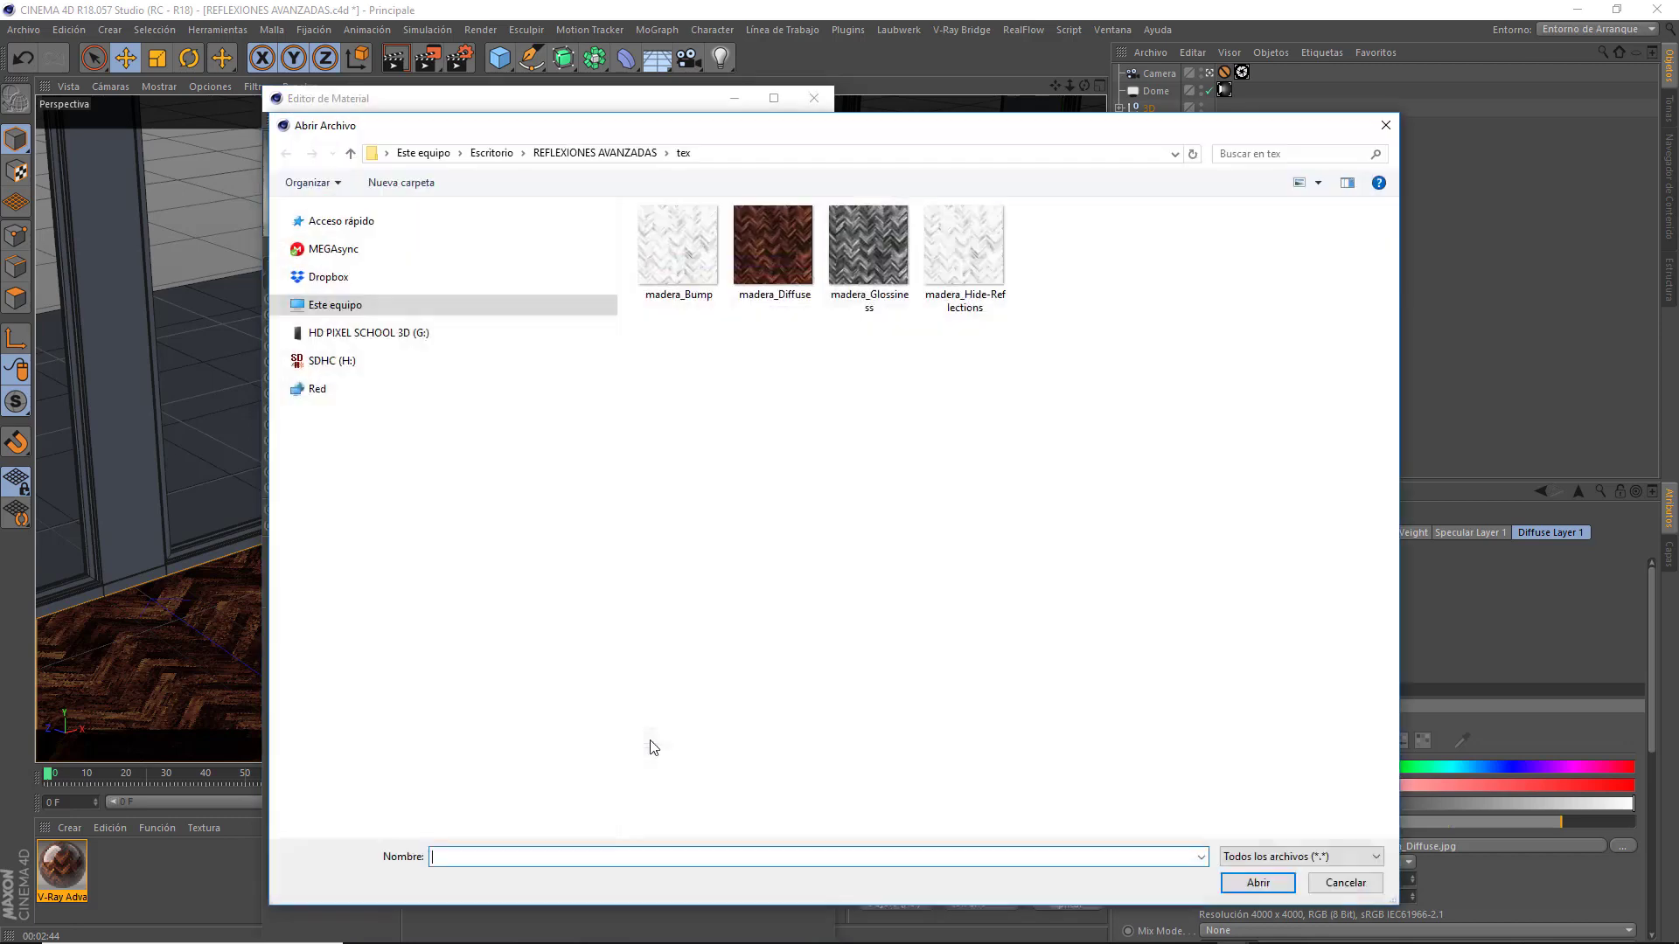
double_click(877, 243)
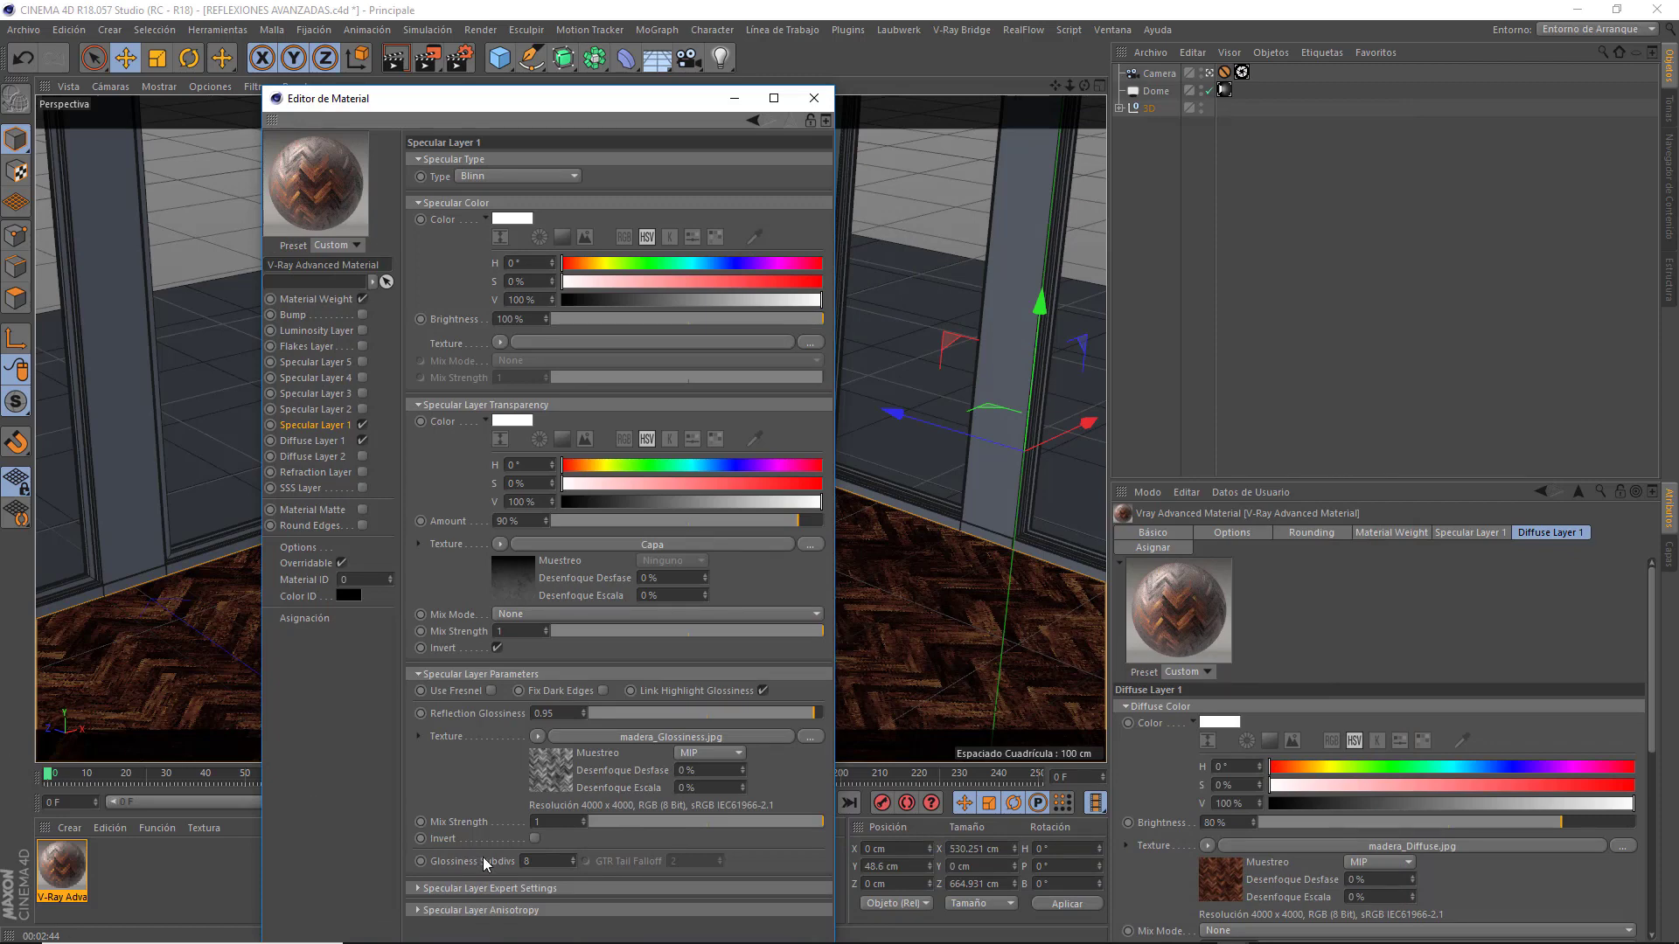
double_click(538, 822)
text(0.3)
key(Return)
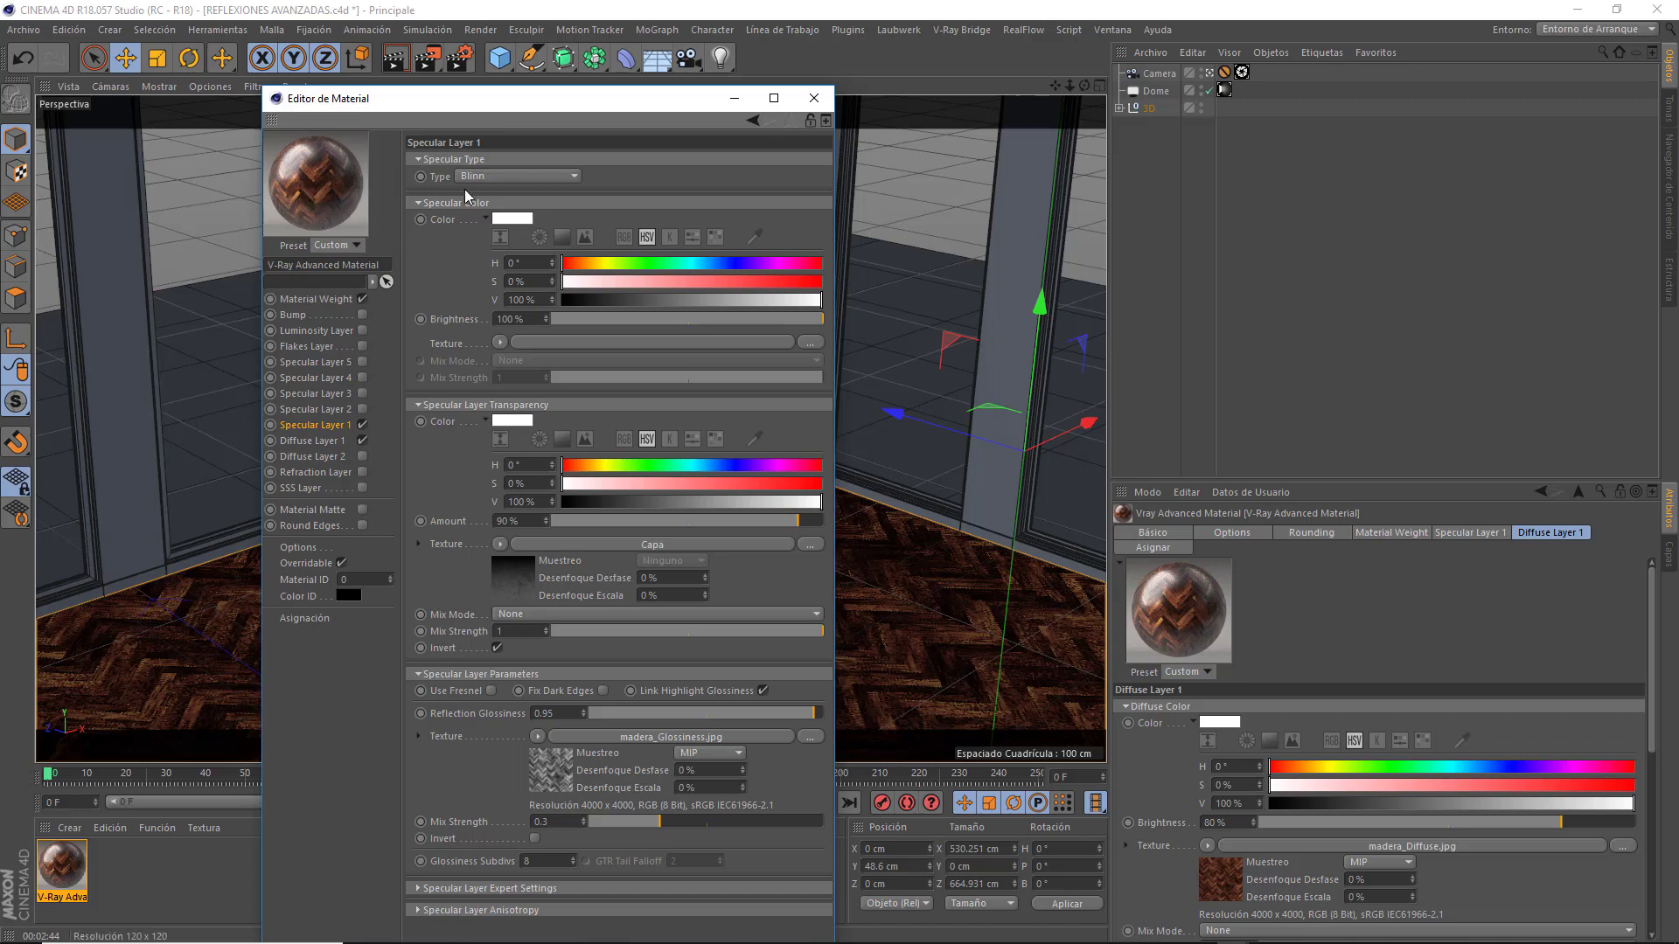
Step: Close the Material Editor and re-render the viewport to check the glossier floor
click(813, 98)
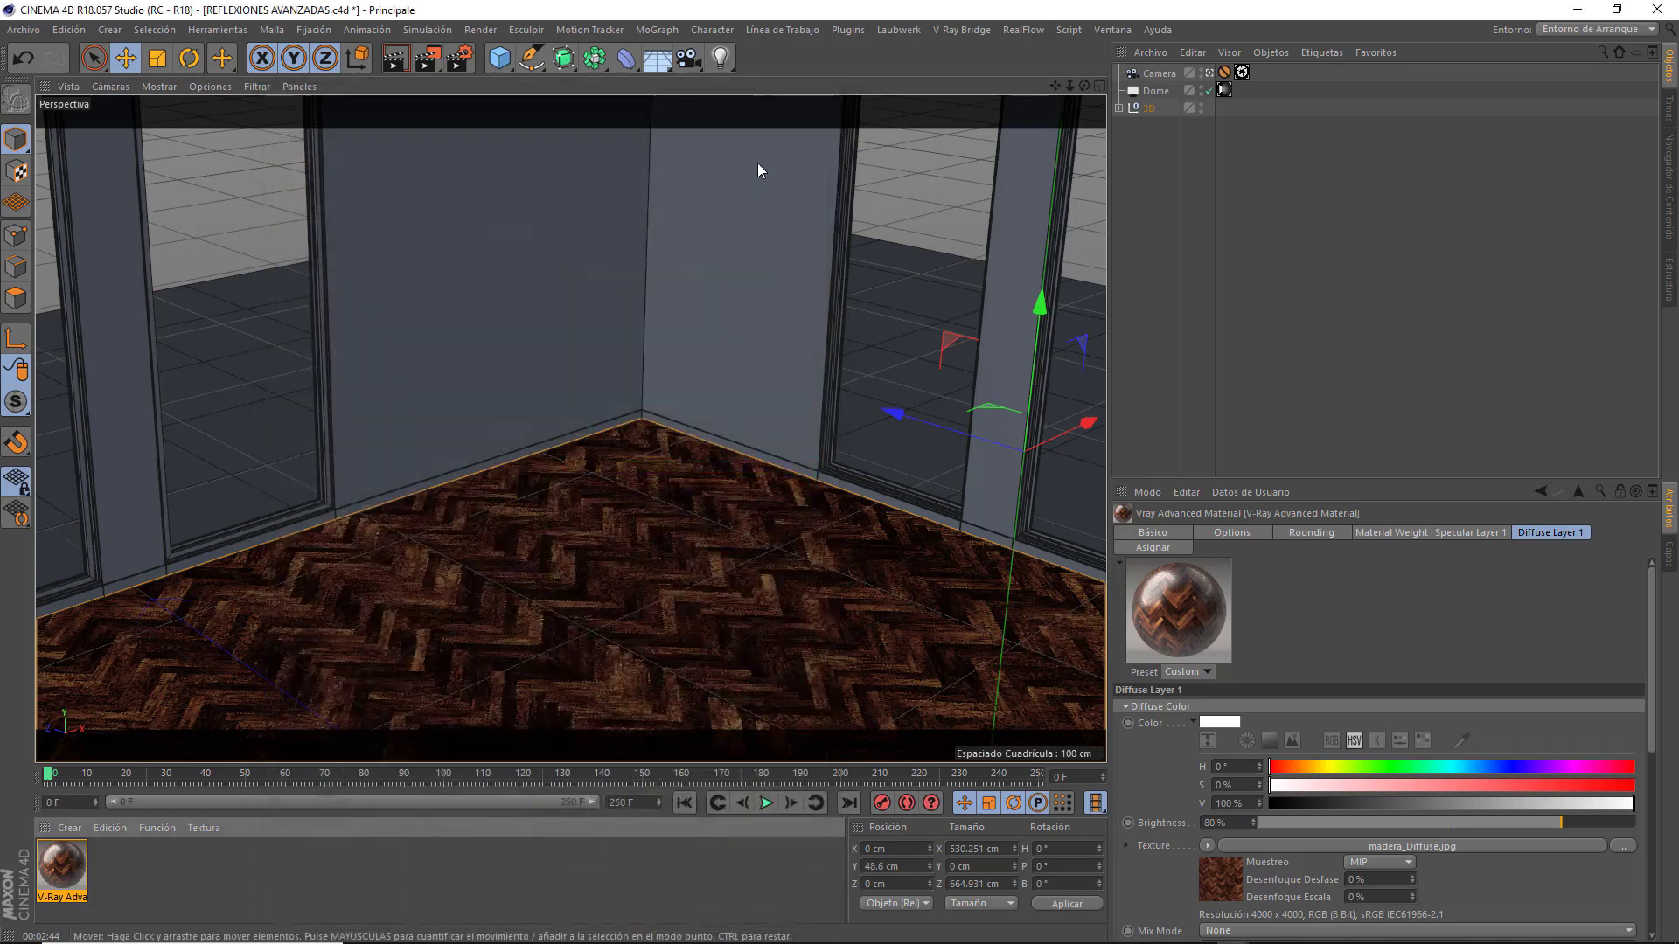
click(396, 59)
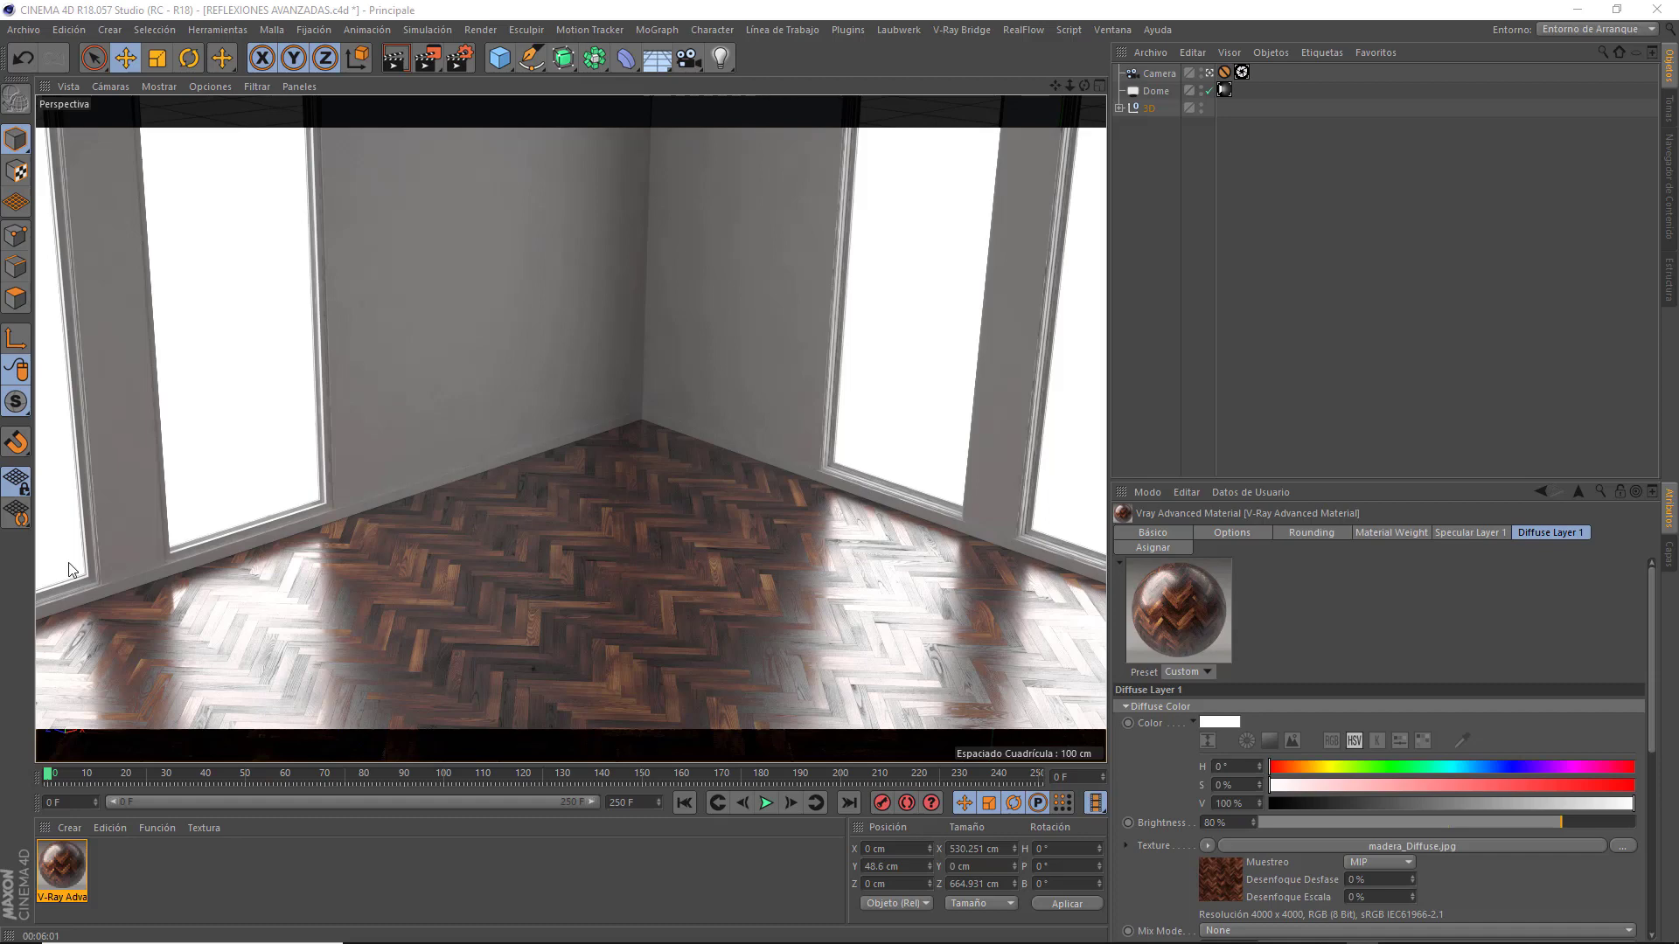
Step: Enable Bump with the madera_Bump.jpg texture at a 0.05 cm amount
double_click(63, 866)
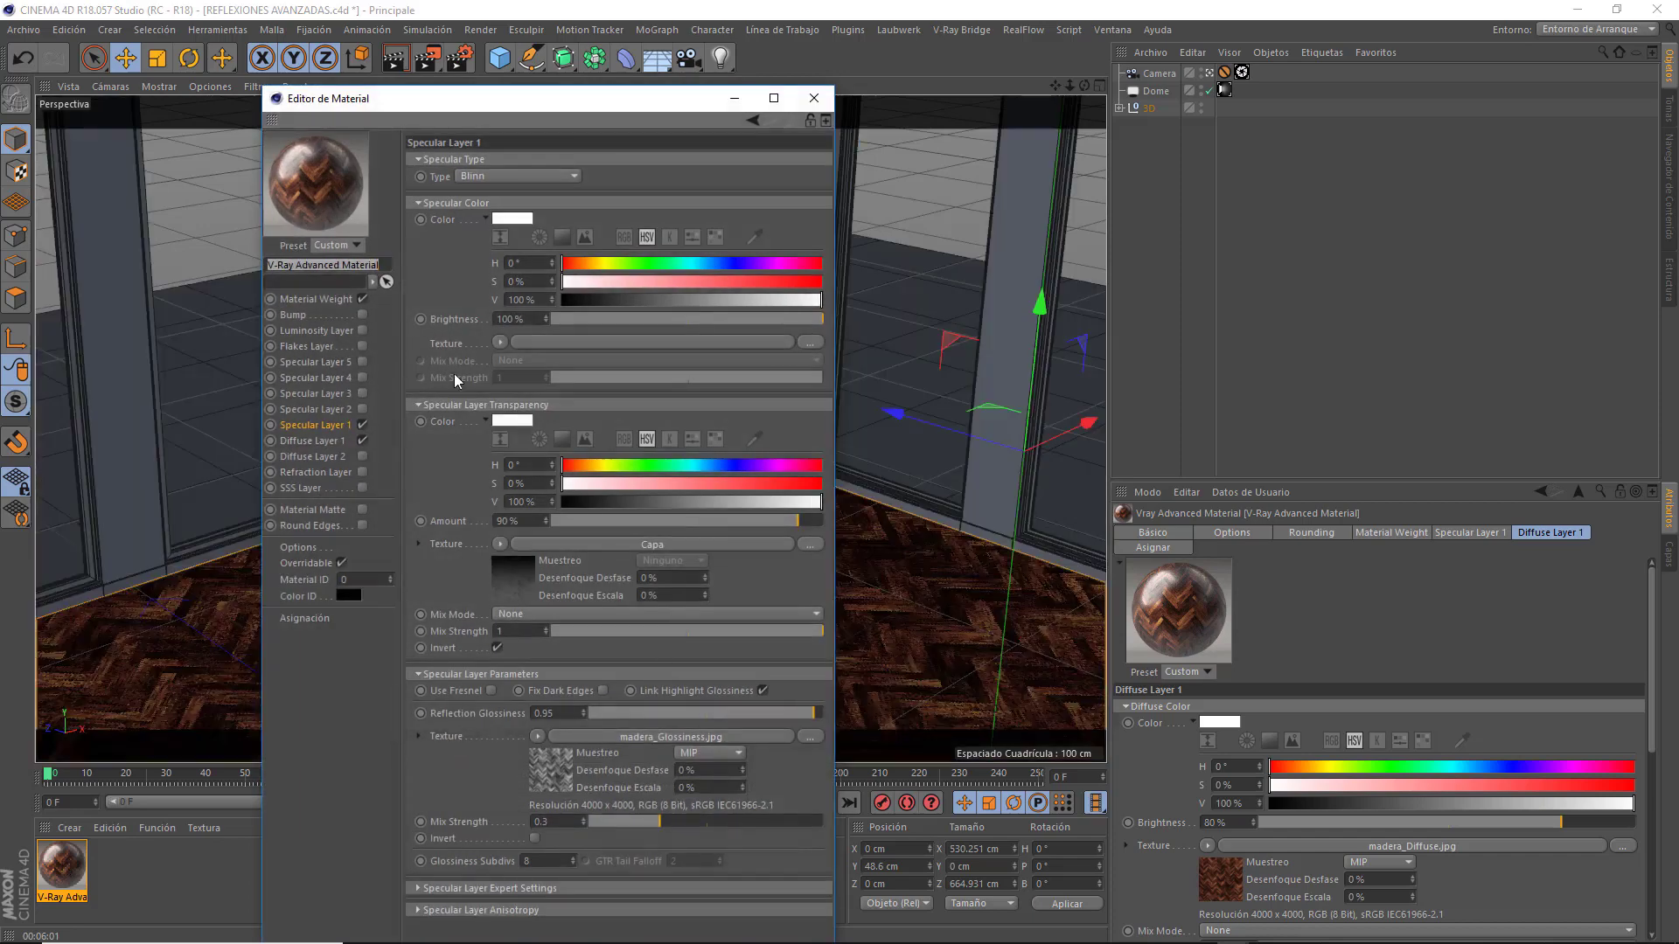
click(294, 315)
click(362, 315)
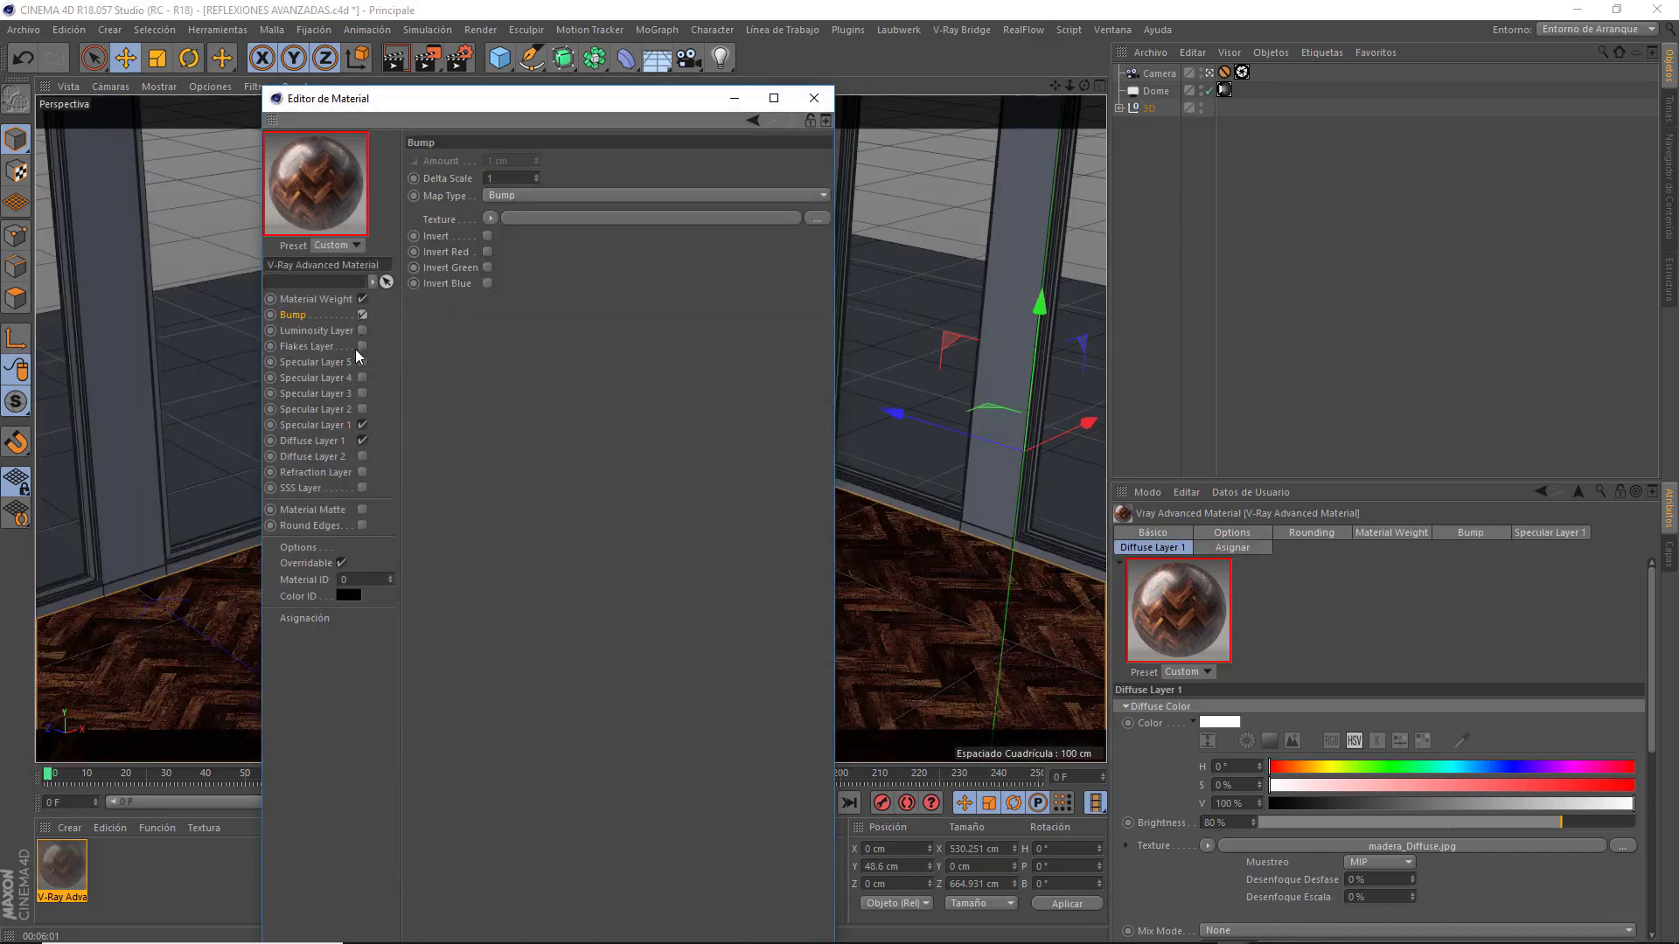
click(664, 216)
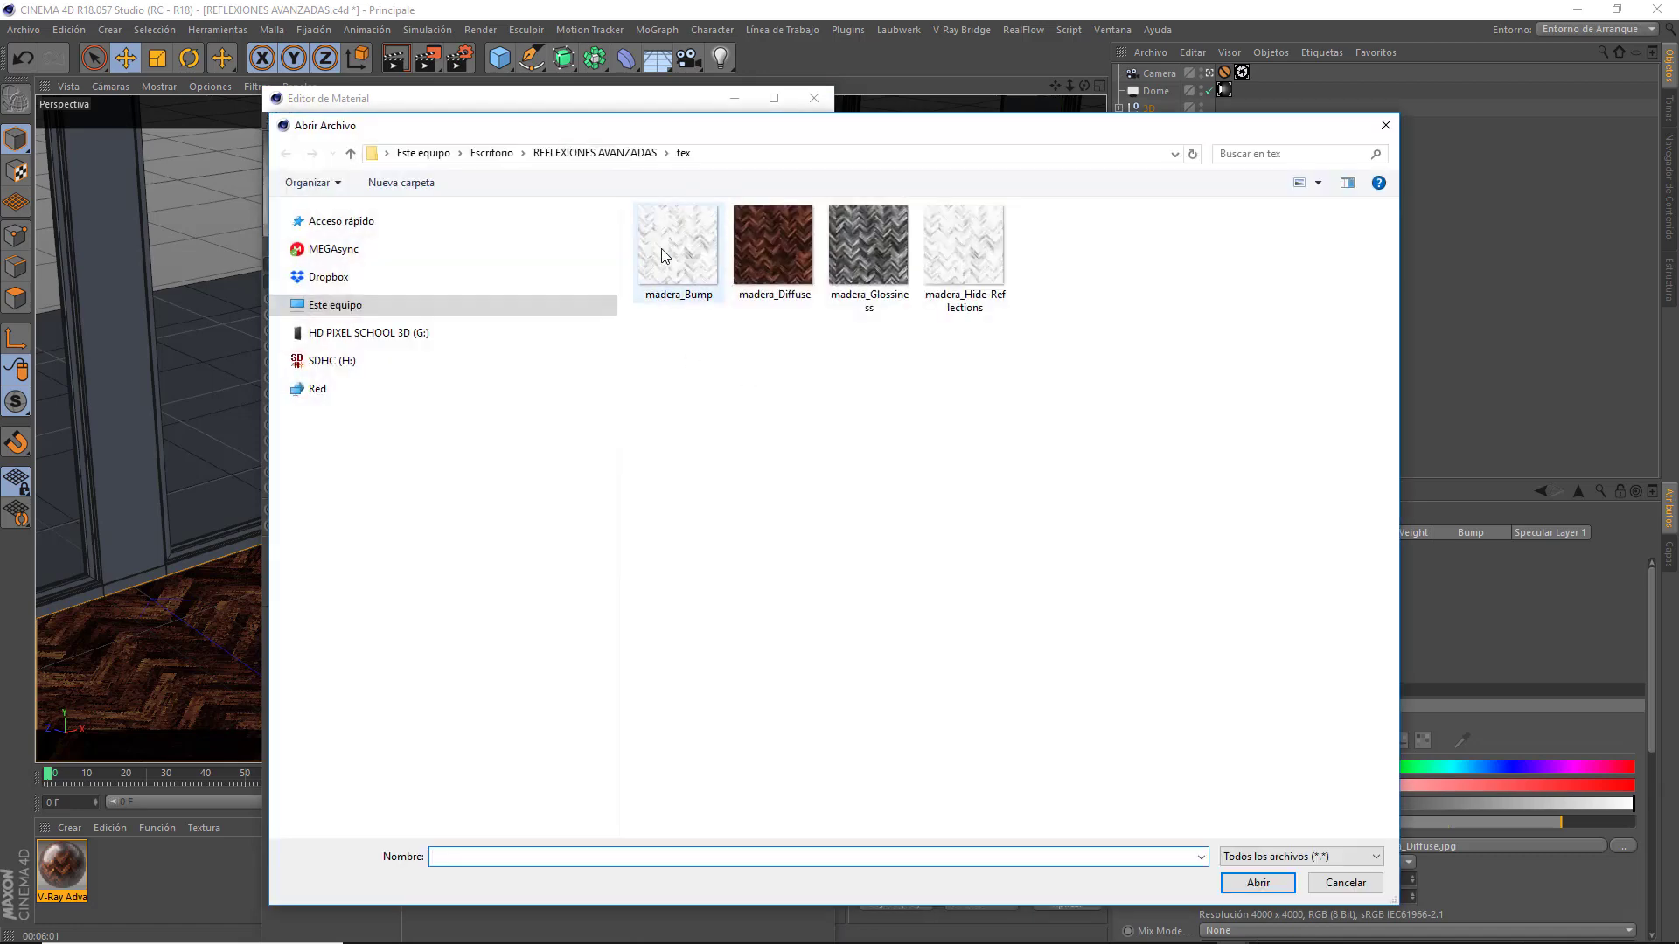
double_click(673, 244)
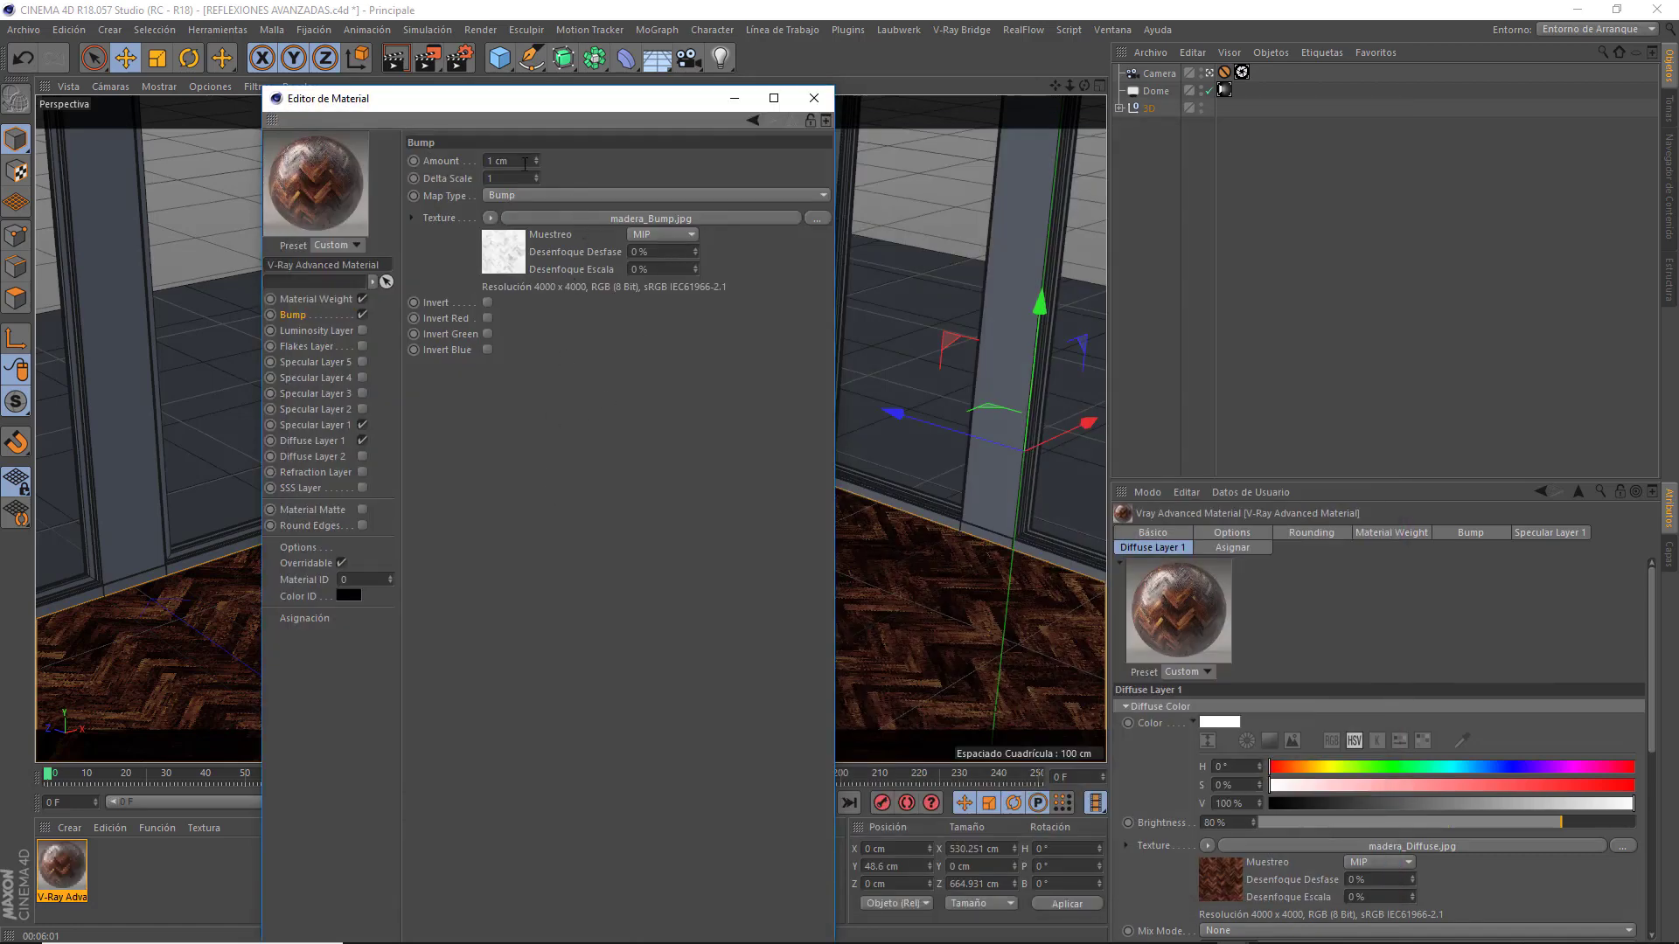
double_click(523, 162)
text(.05)
key(Return)
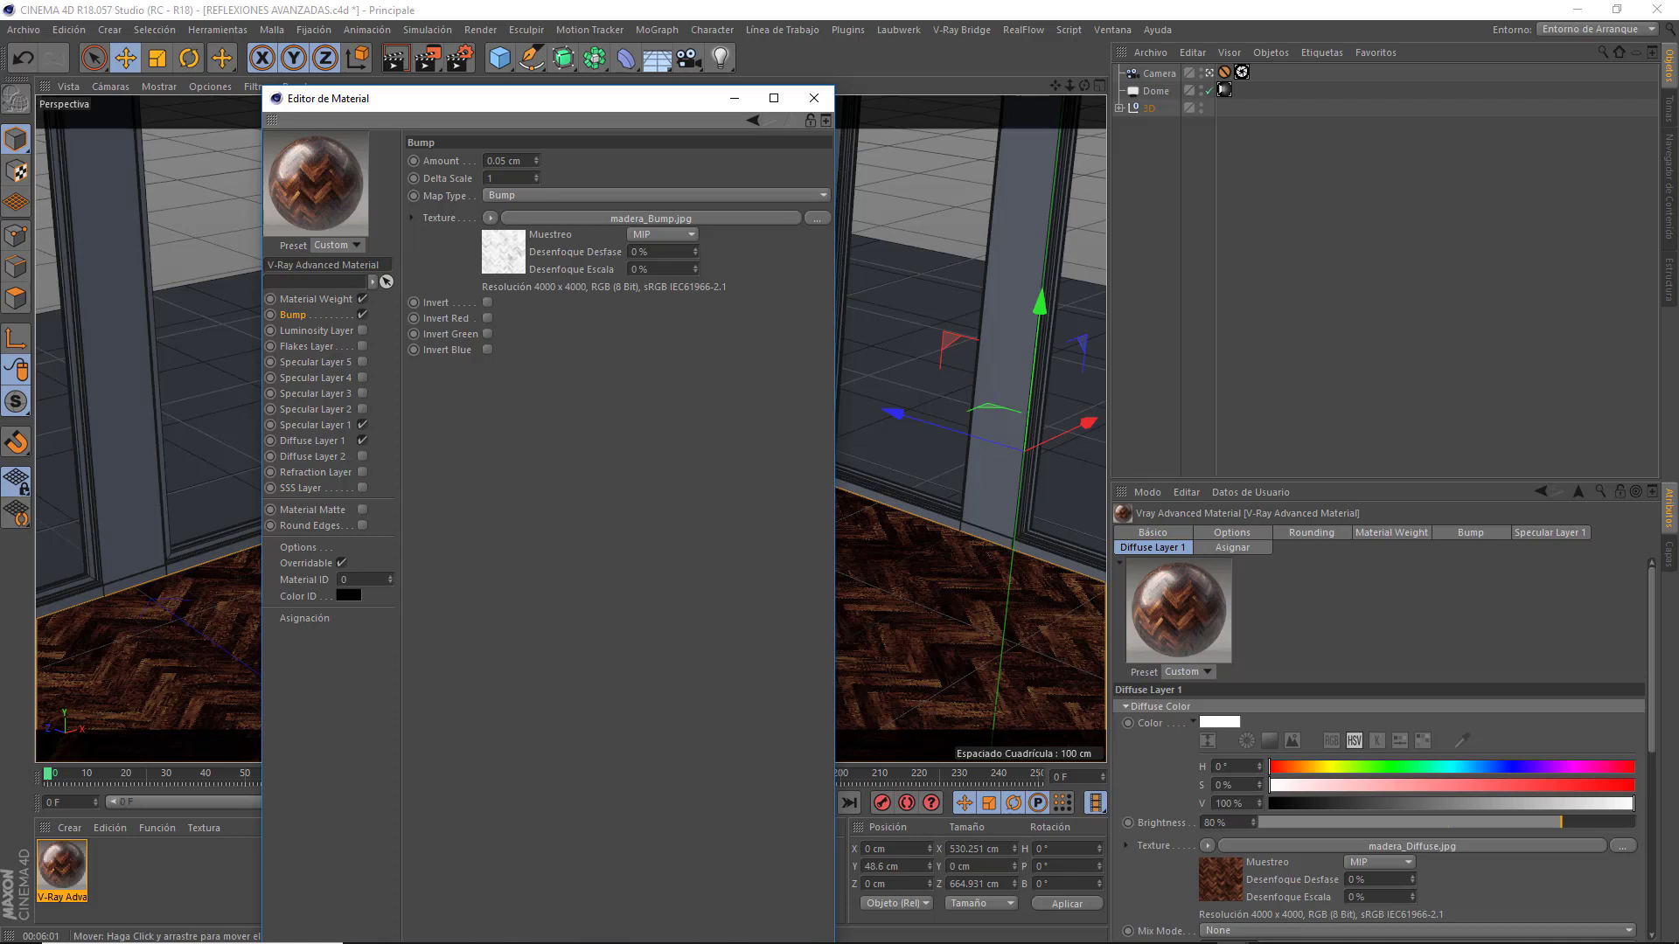
Step: Review the Diffuse and Specular layer settings, then return to Bump
click(310, 444)
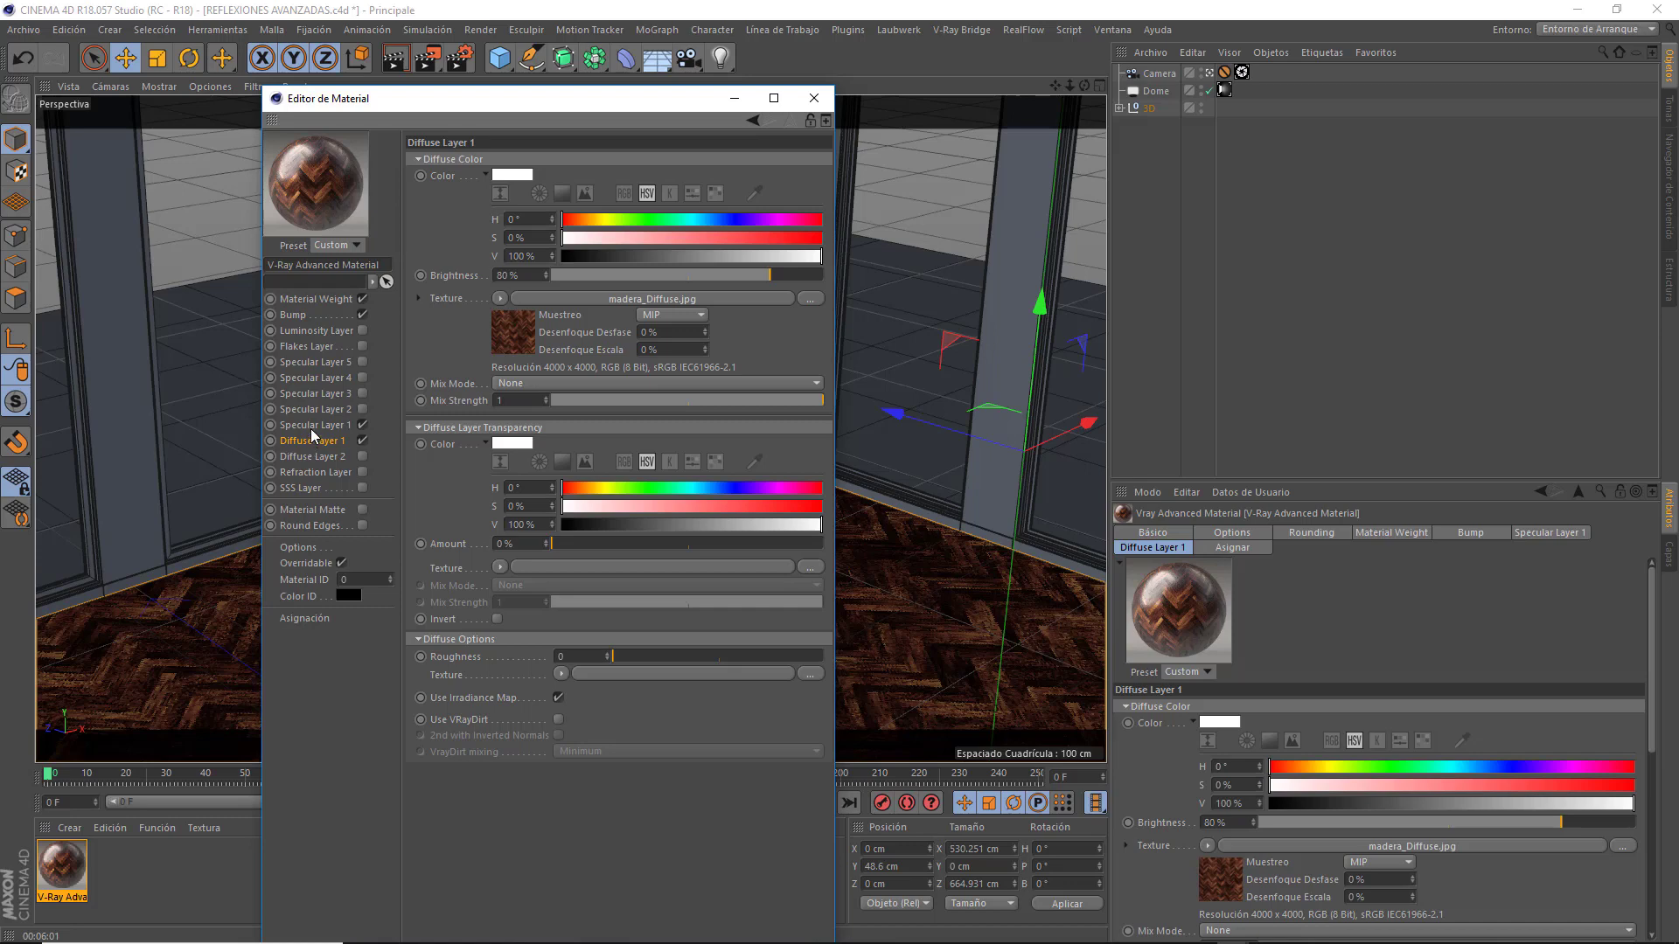
click(313, 426)
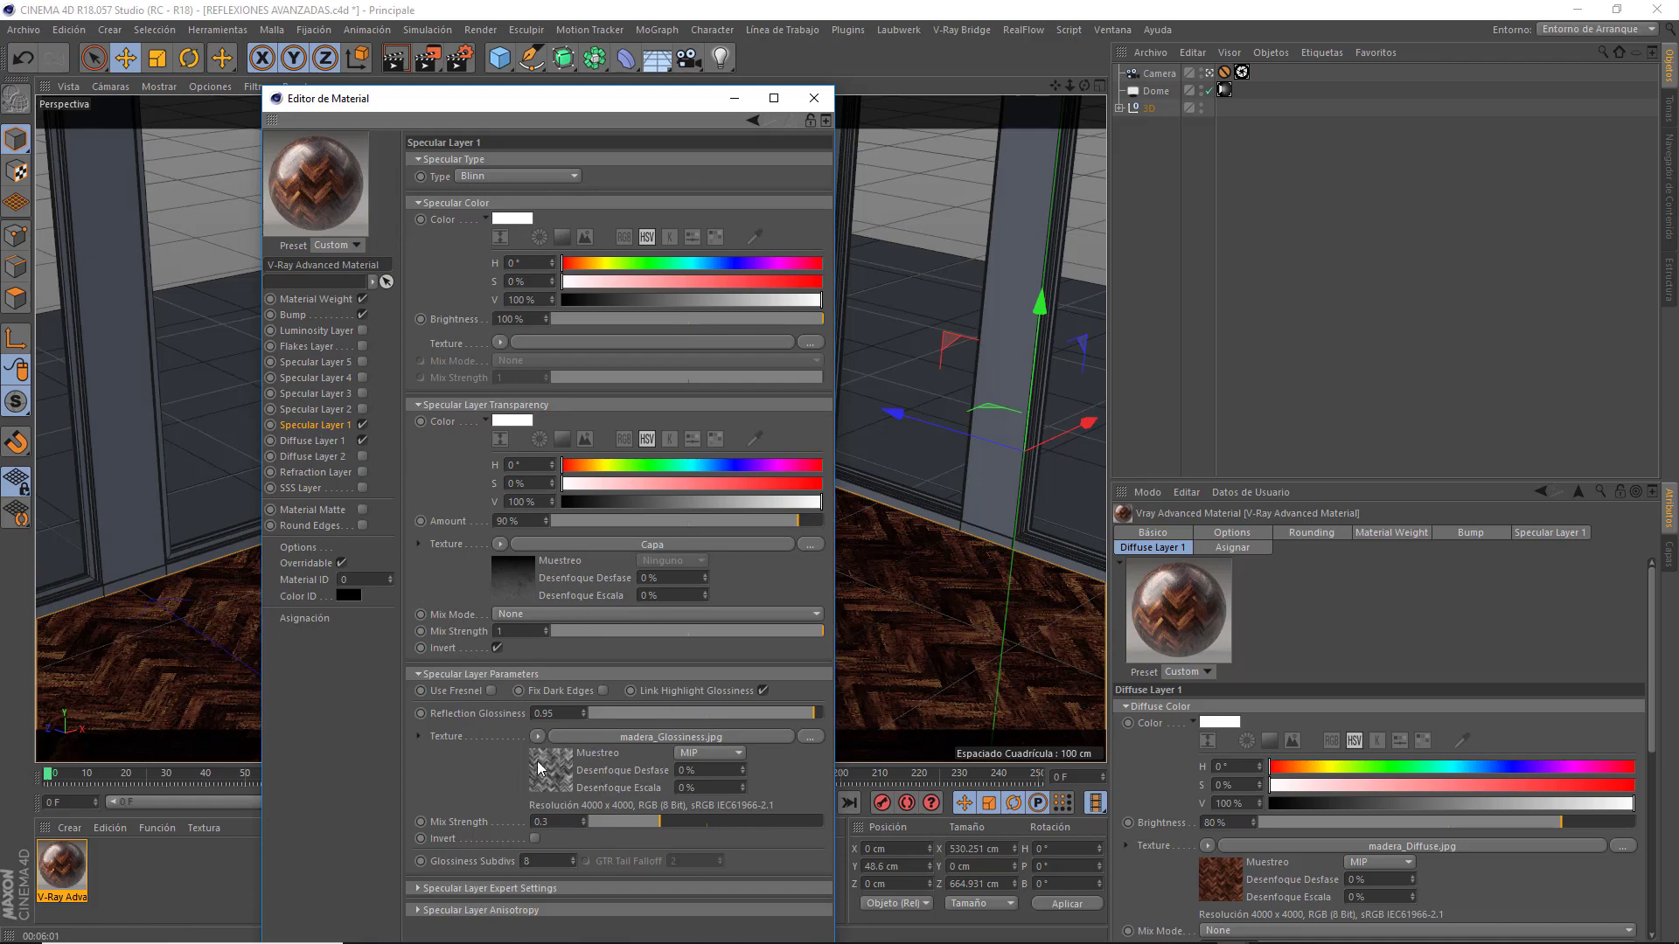
click(298, 316)
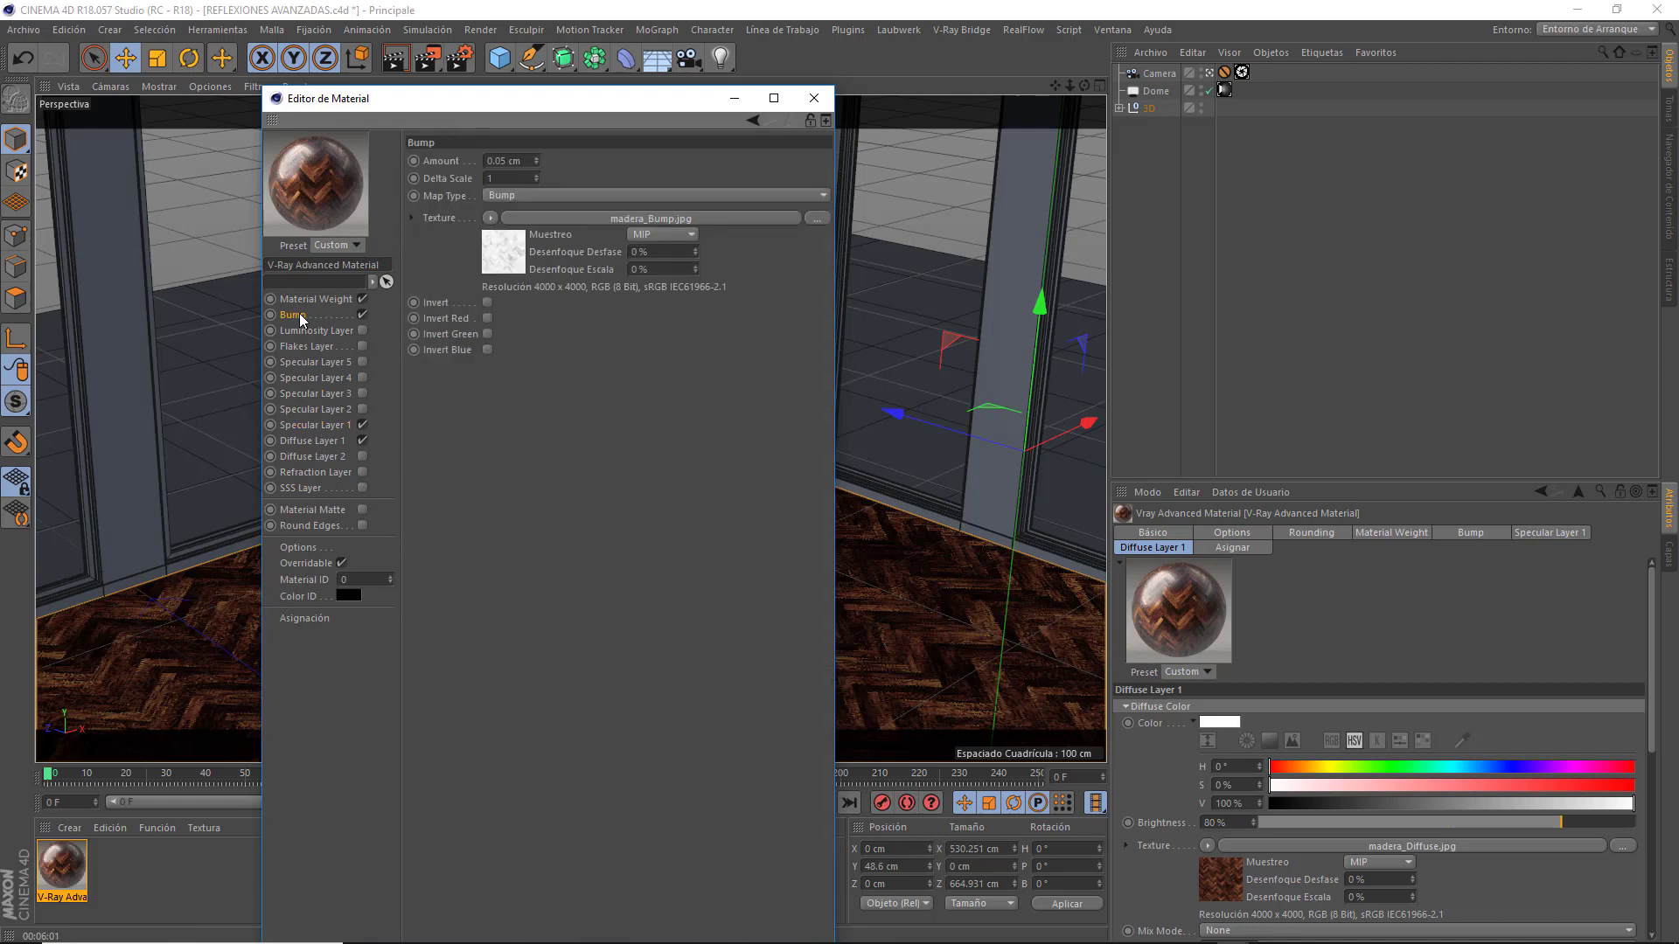
Step: Close the Material Editor, reopen the floor material to check its Bump, then close it again
click(812, 99)
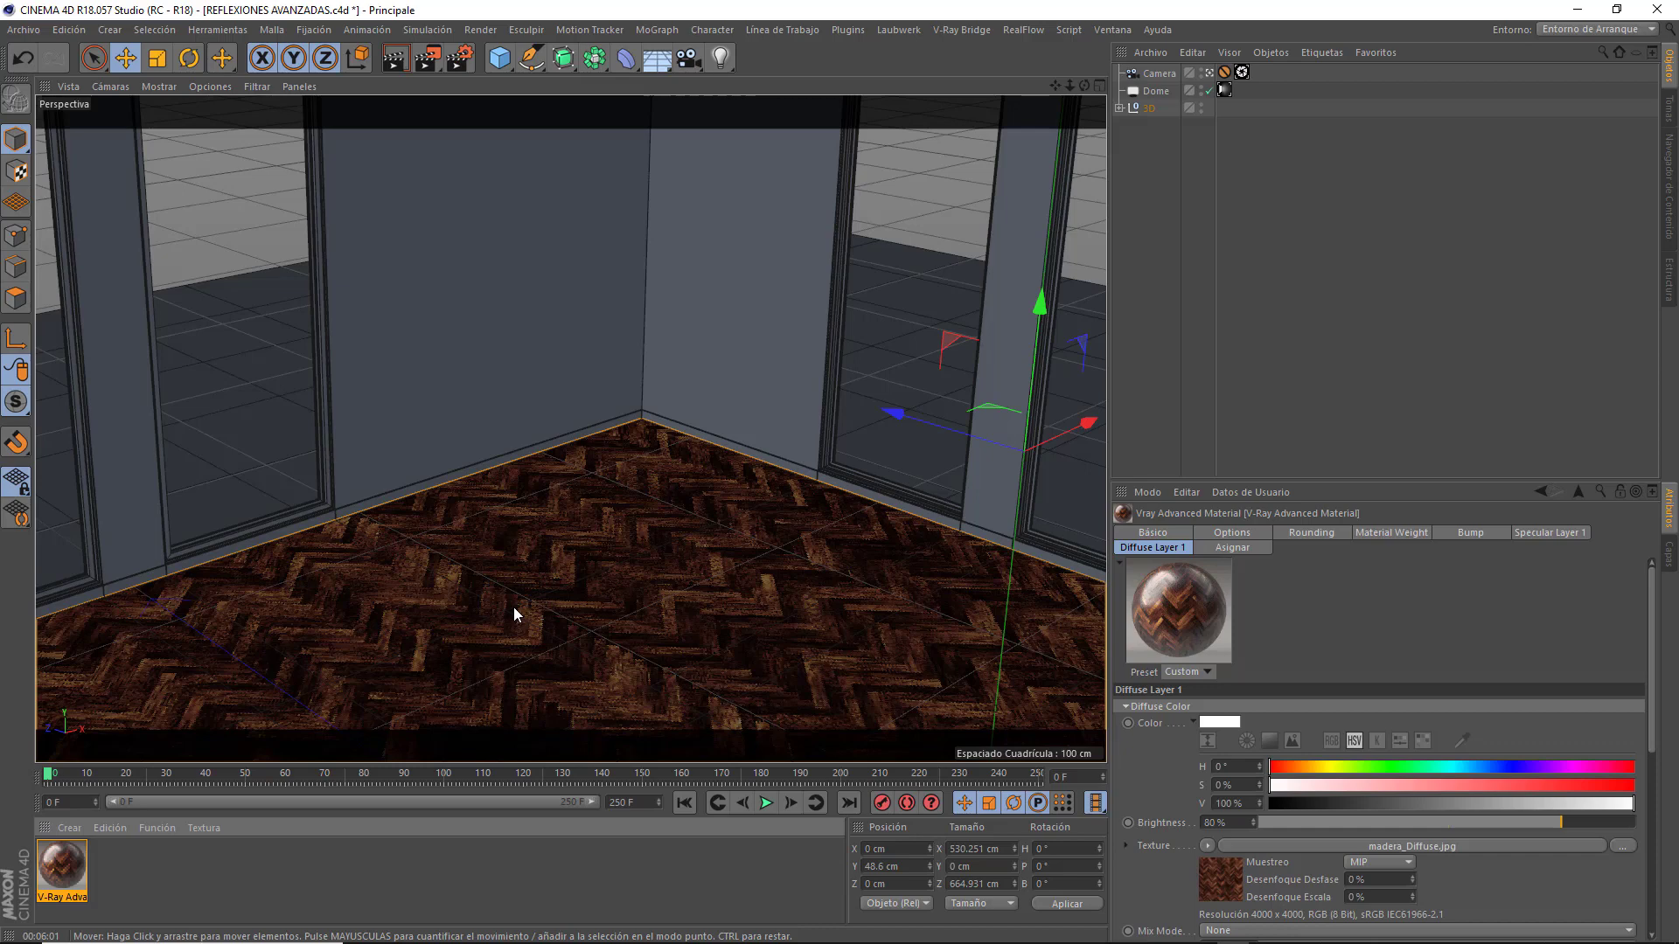
double_click(59, 868)
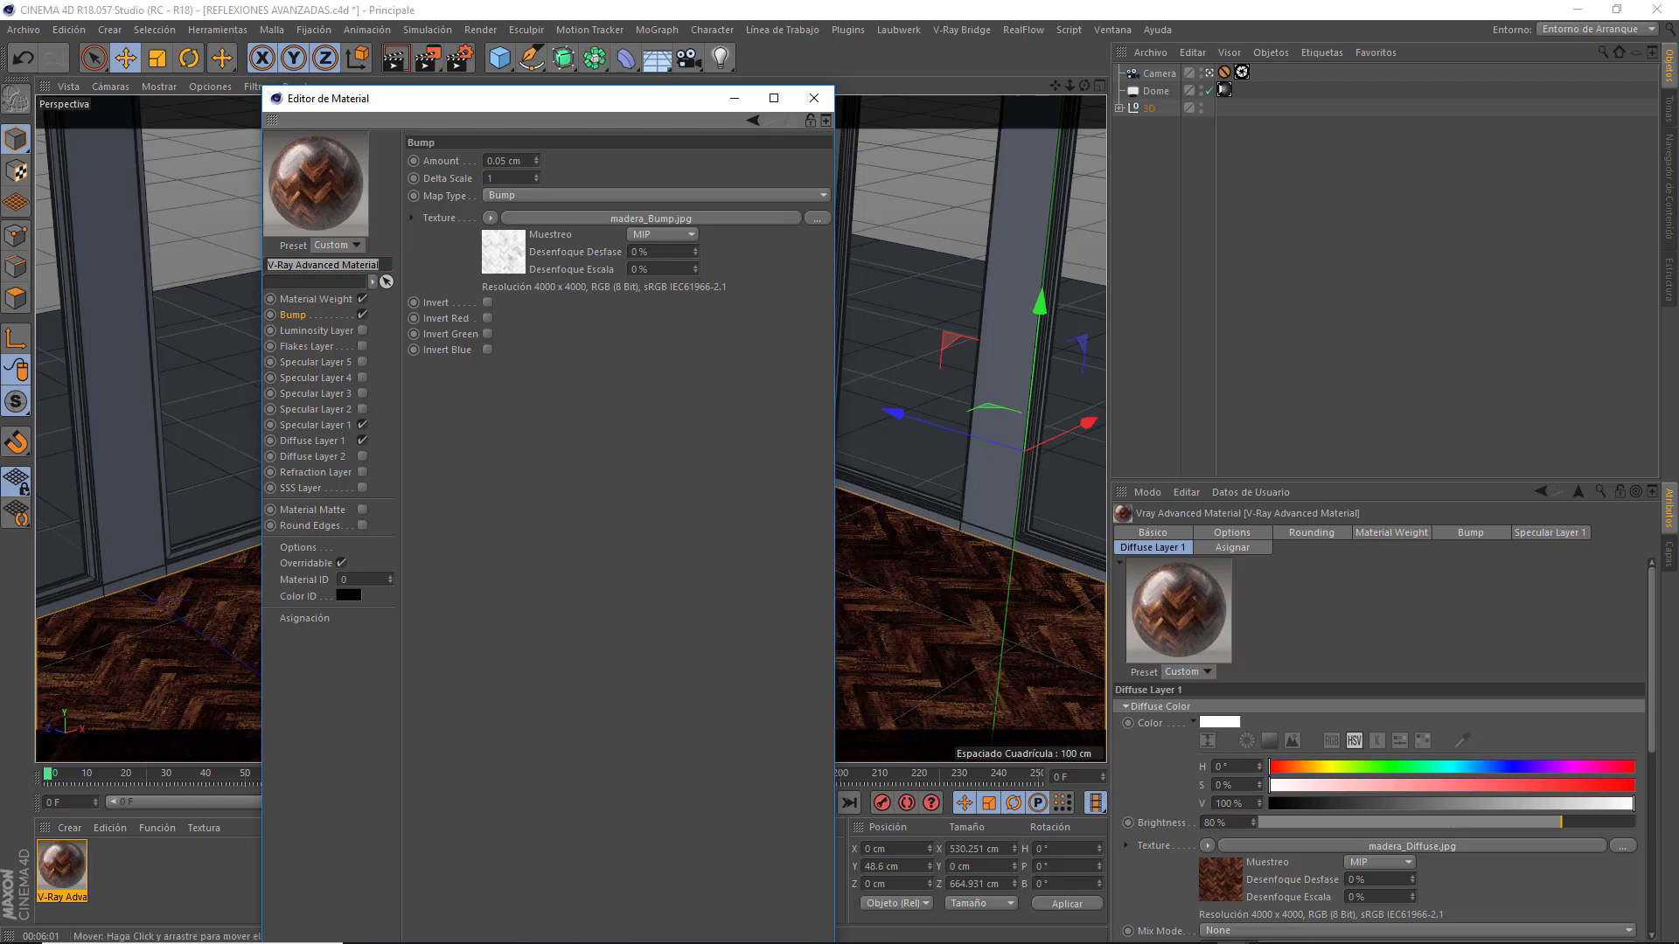
click(813, 97)
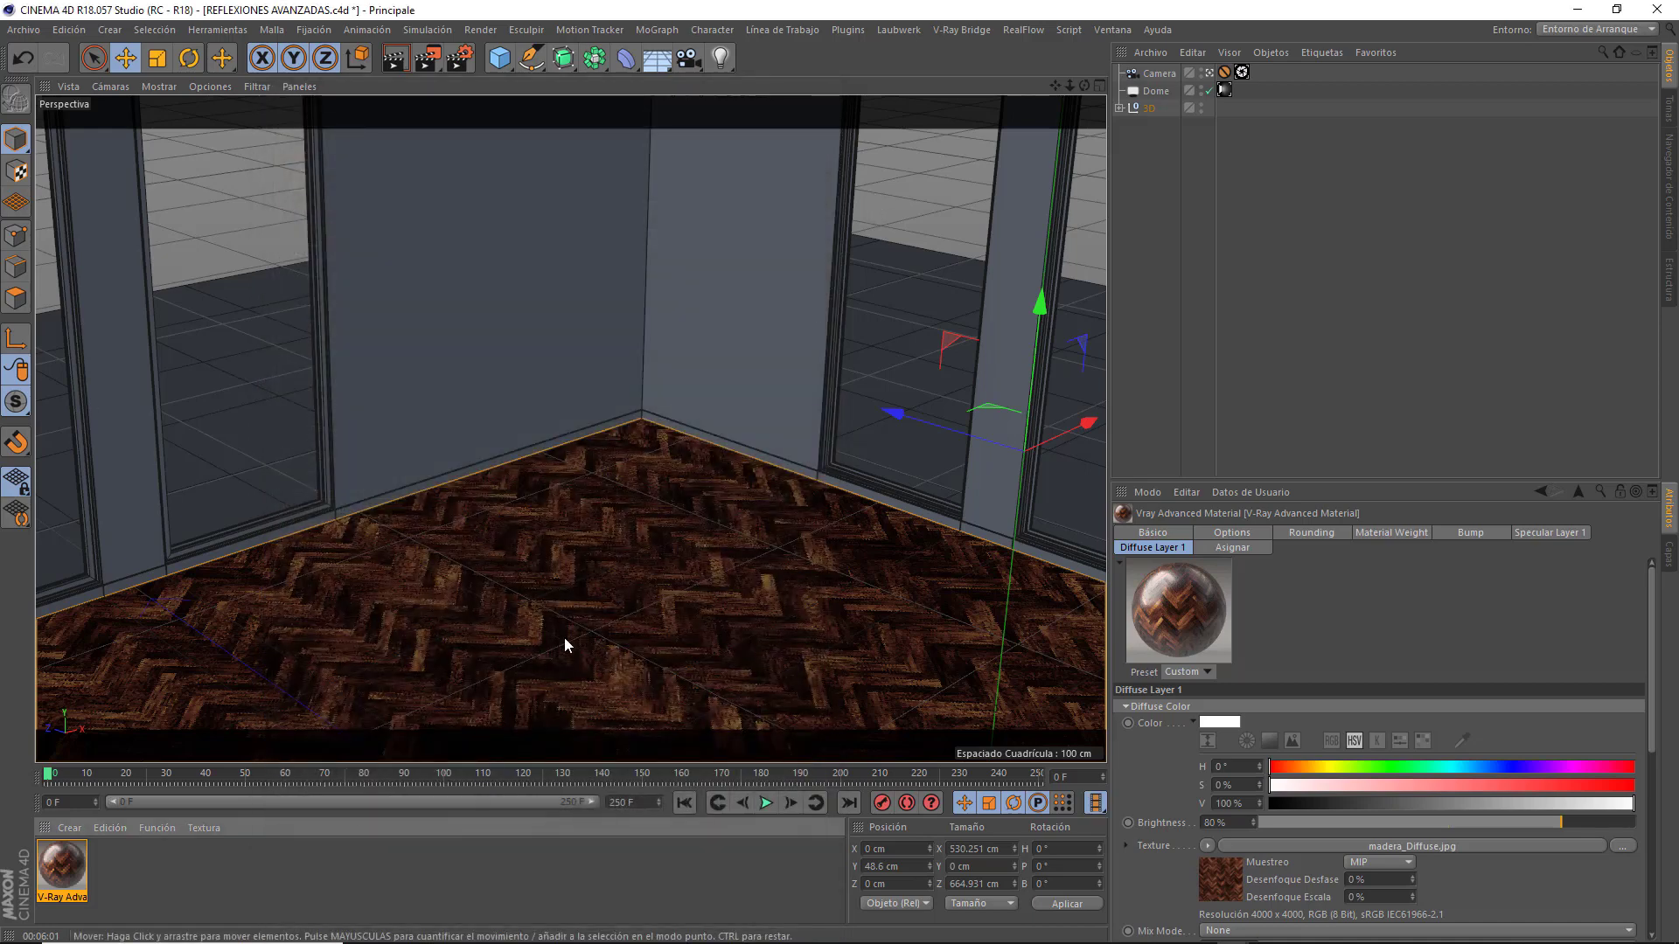
Step: Render the active viewport with V-Ray using Renderizar Vista
click(396, 61)
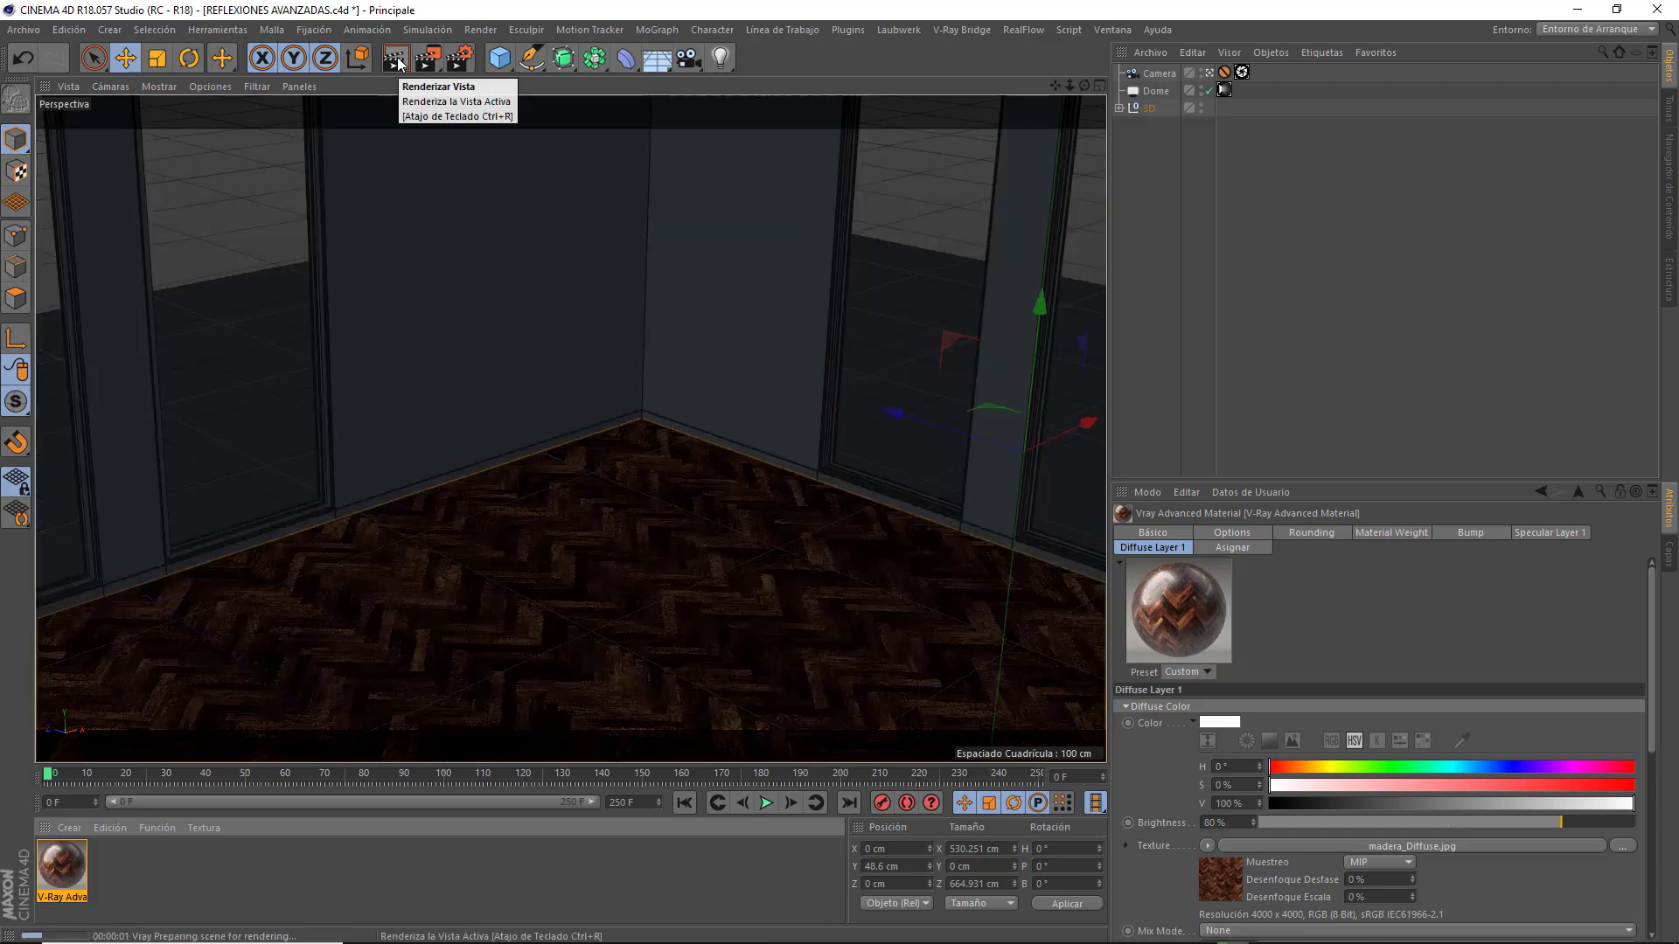